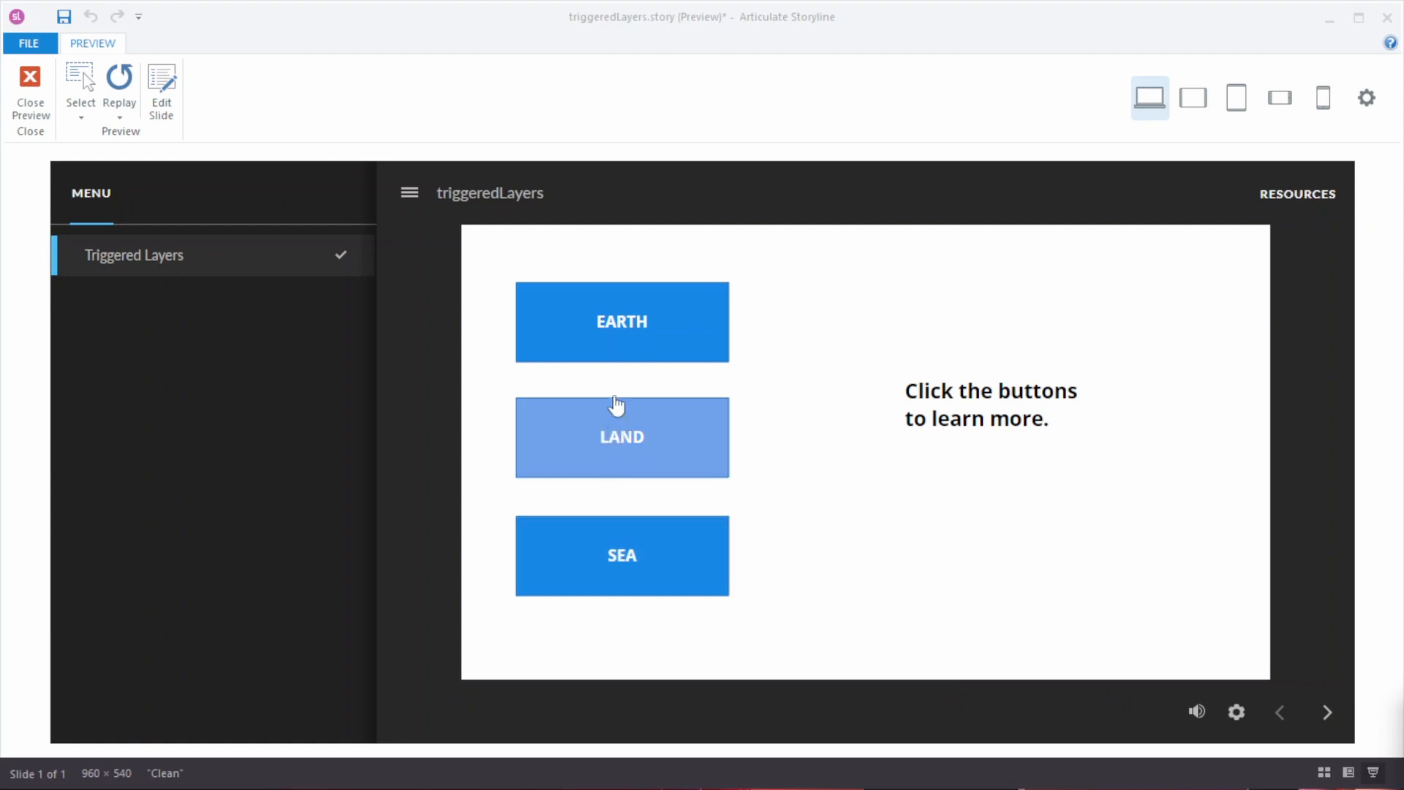
Test the EARTH, LAND and SEA buttons in the preview, switching repeatedly between their images, and close the preview
click(616, 316)
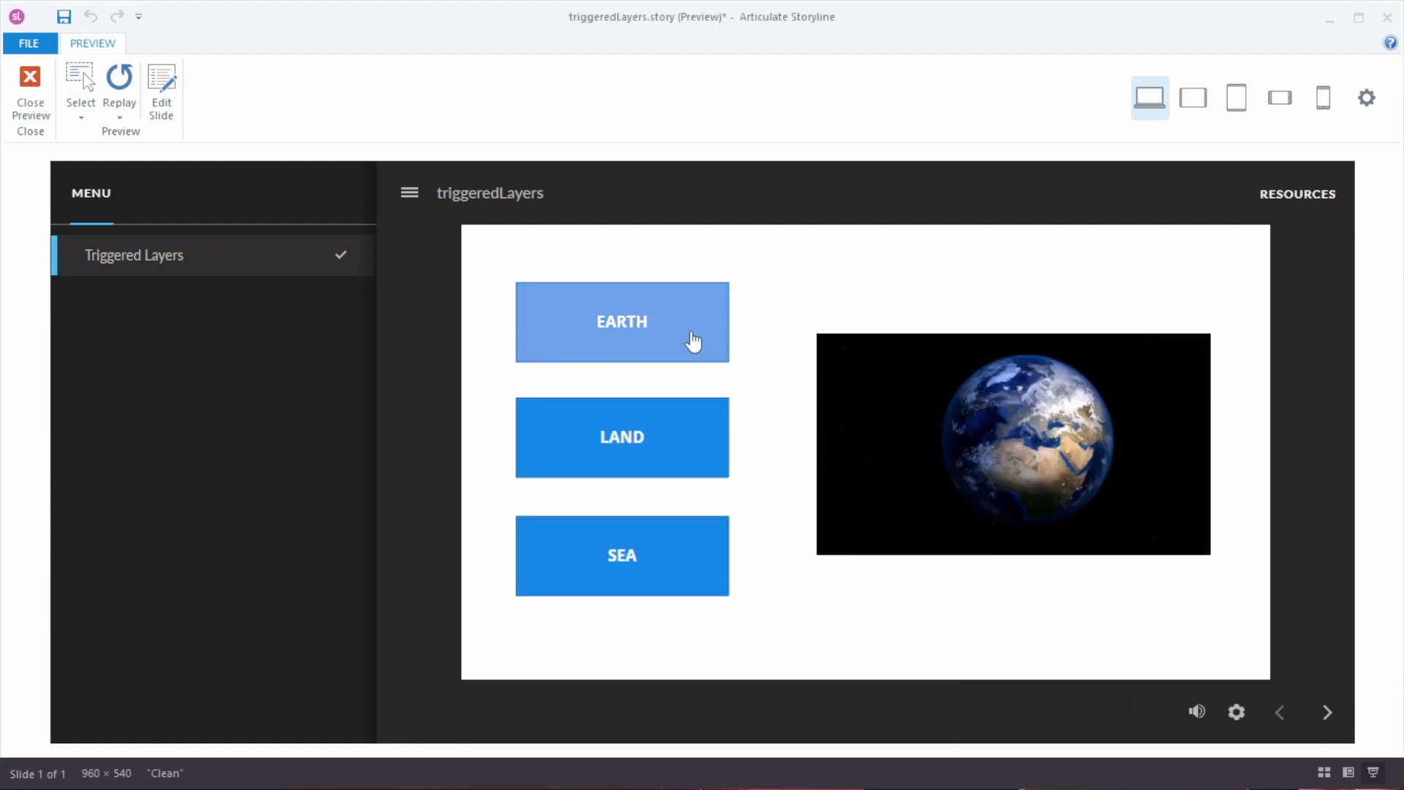
click(658, 437)
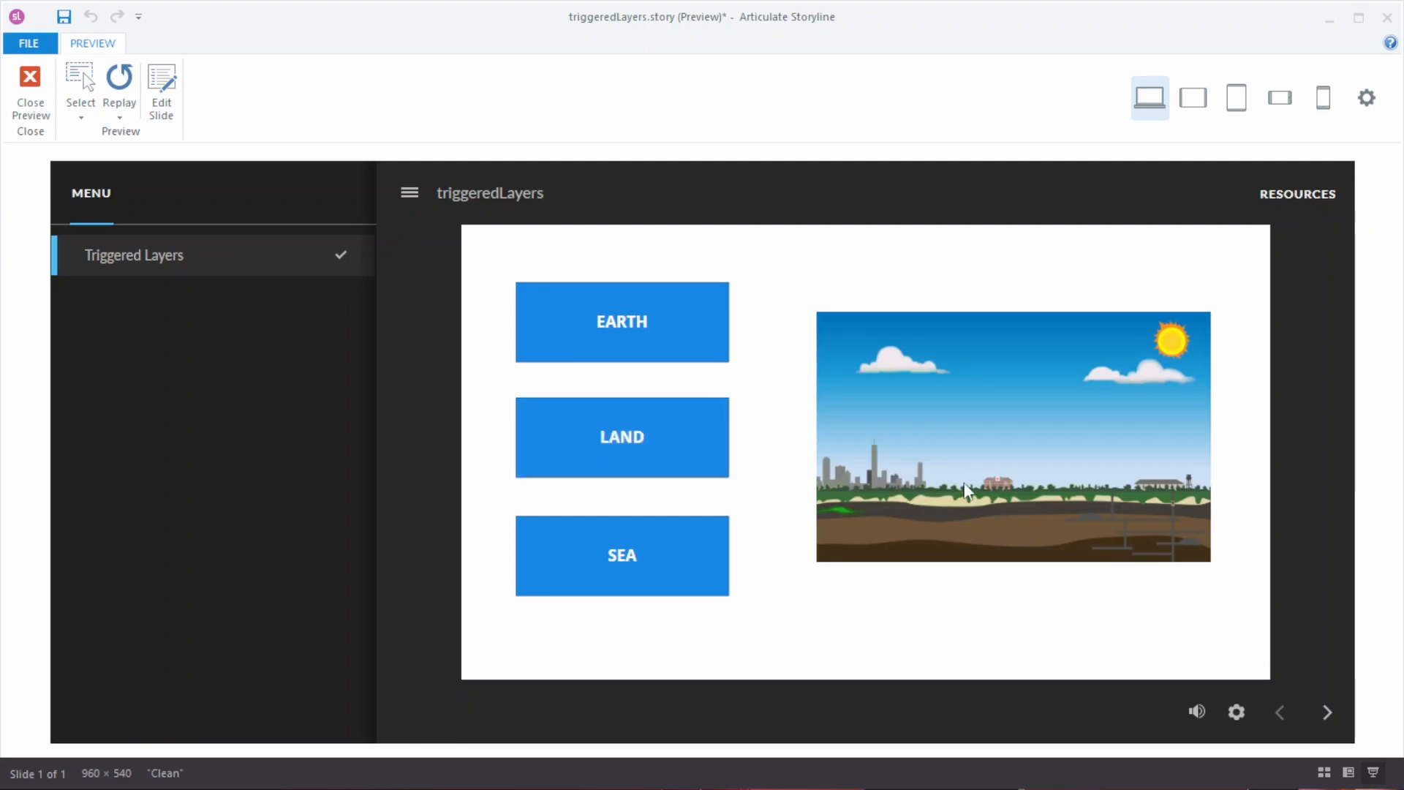
click(639, 557)
click(630, 343)
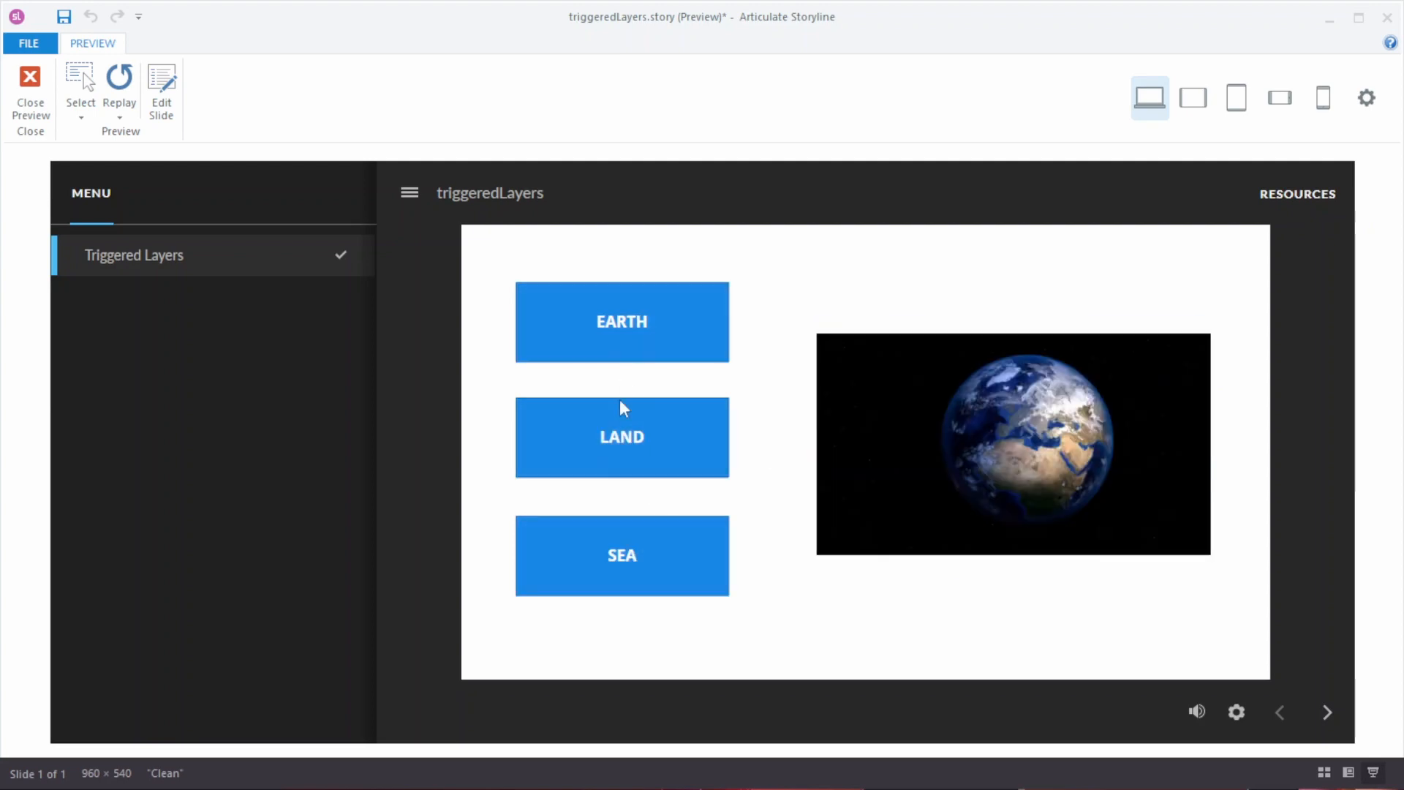
click(622, 430)
click(625, 554)
click(624, 444)
click(602, 558)
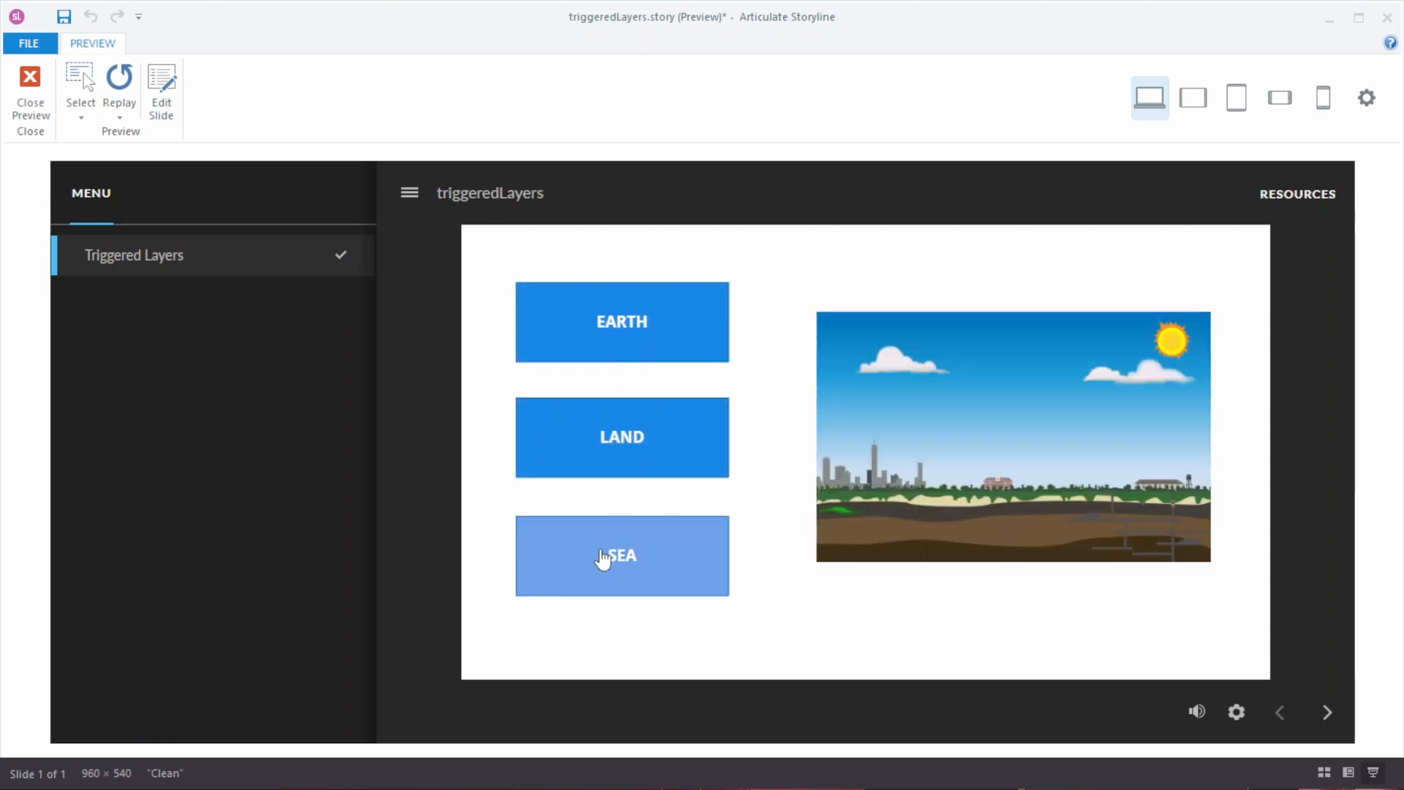
click(627, 429)
click(625, 330)
click(627, 439)
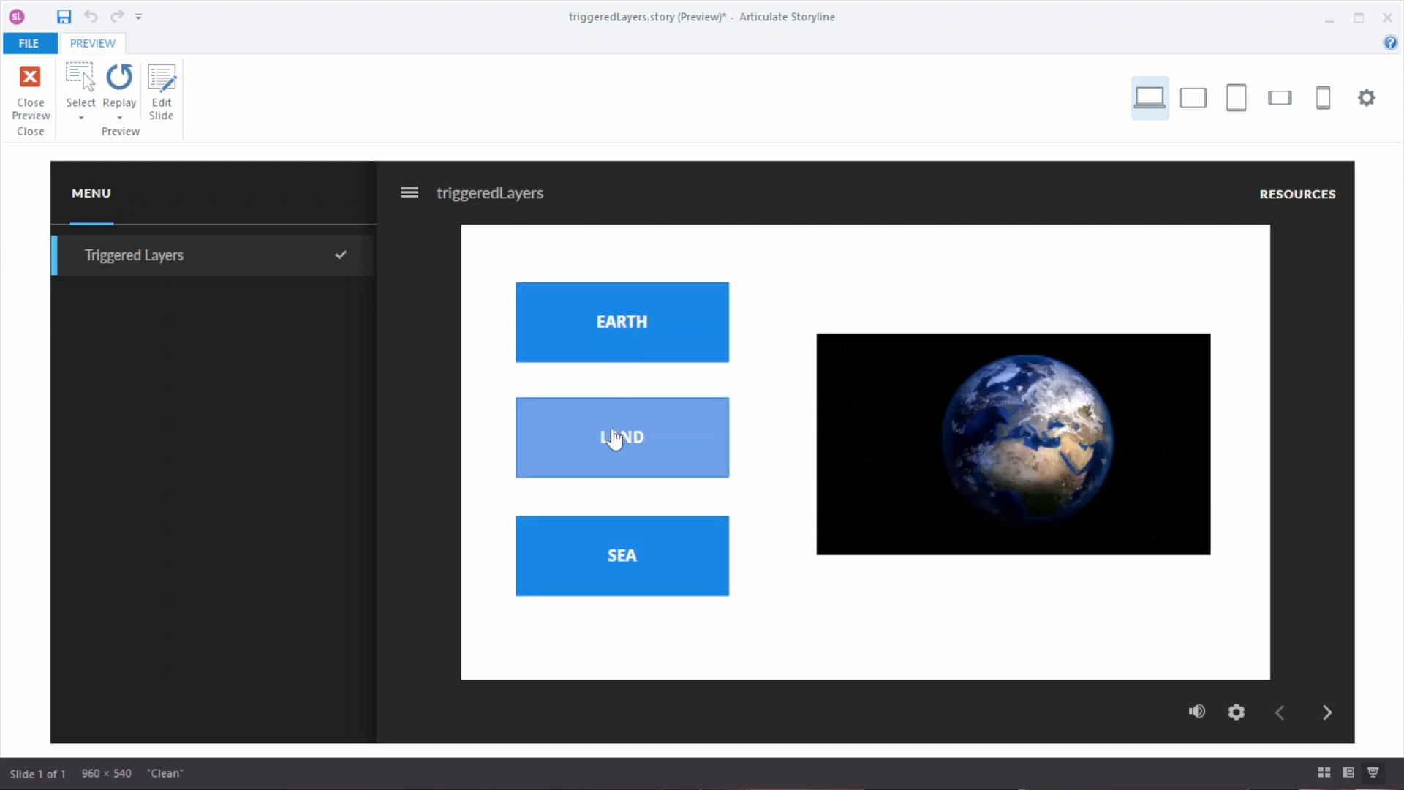
click(627, 329)
click(627, 460)
click(624, 551)
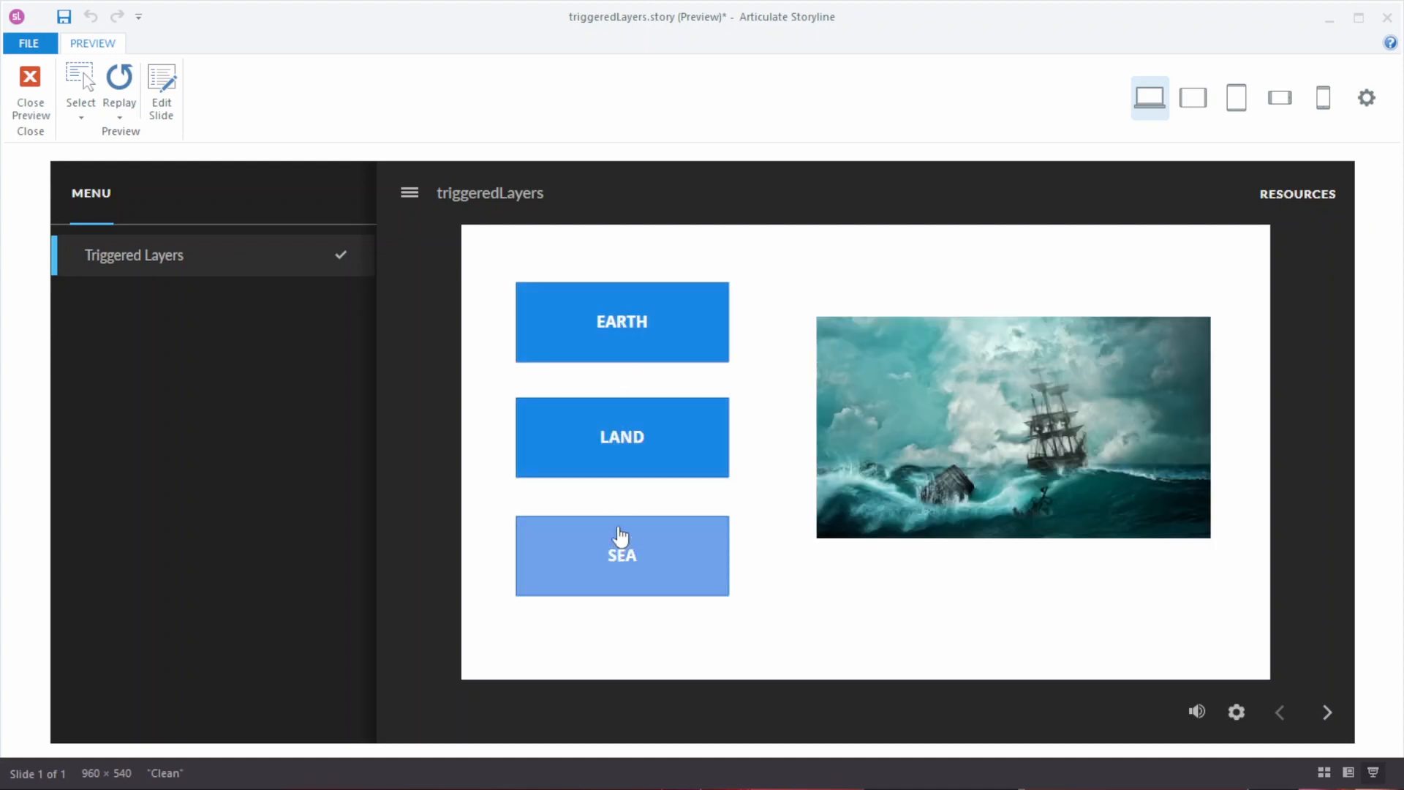
click(629, 414)
click(617, 339)
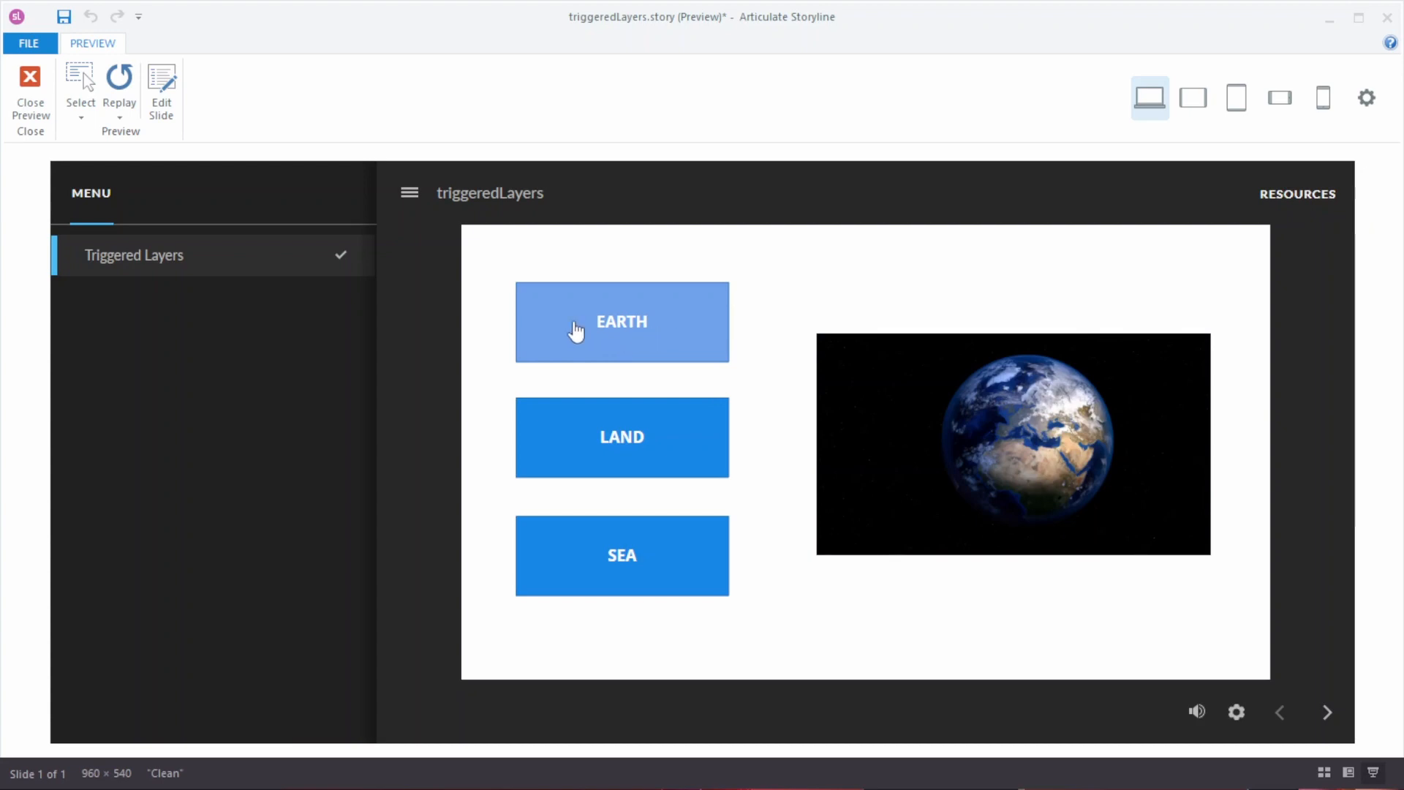
click(620, 335)
click(618, 428)
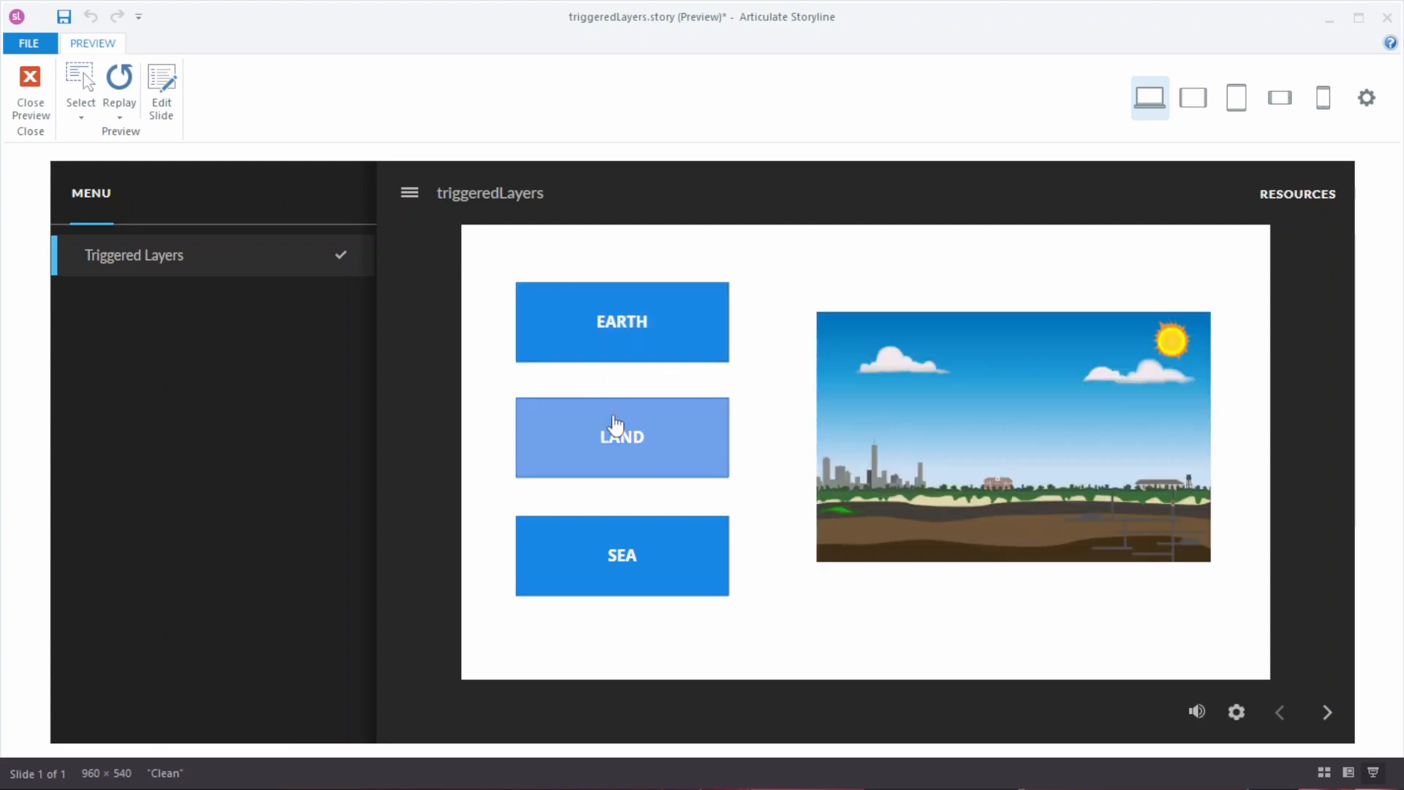
click(639, 545)
click(644, 462)
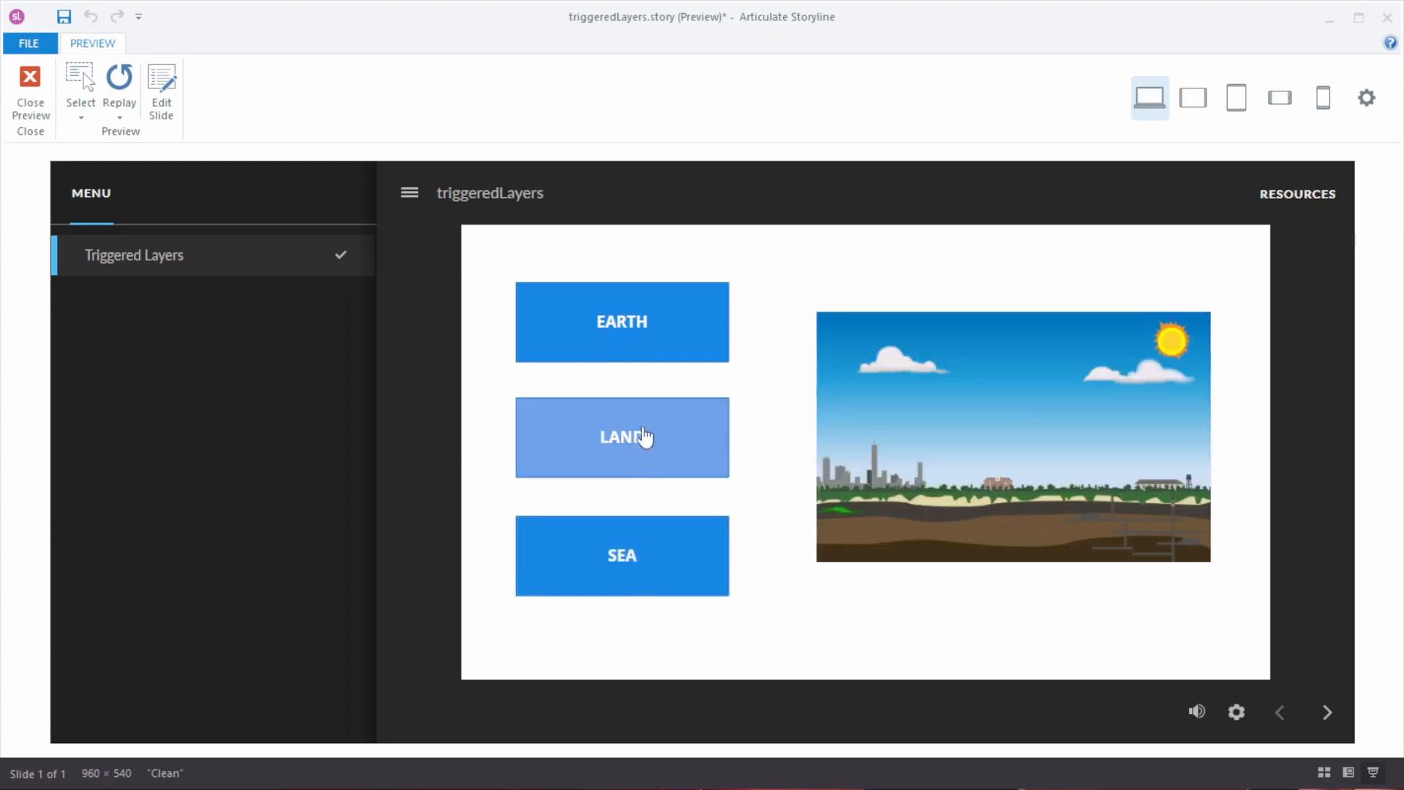
click(630, 338)
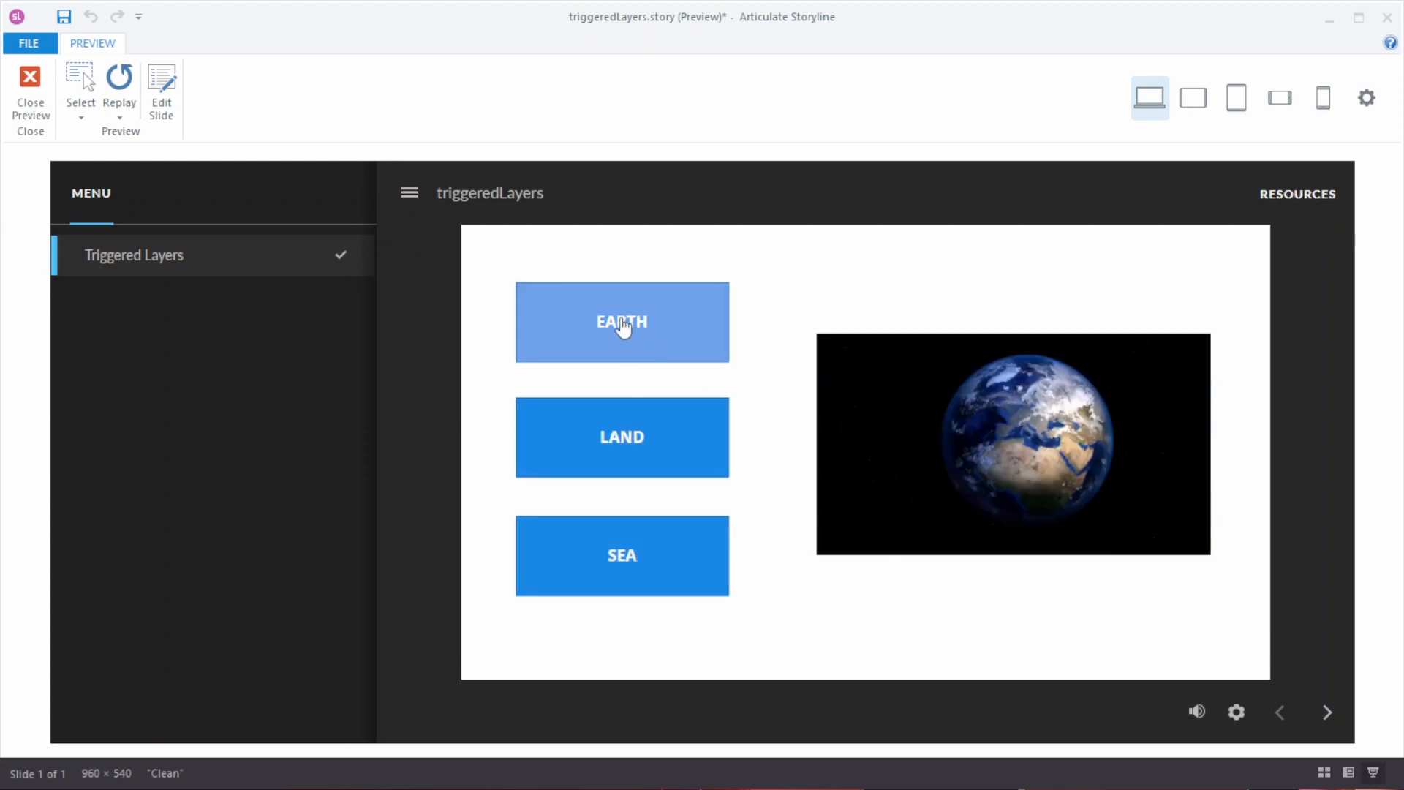
click(27, 85)
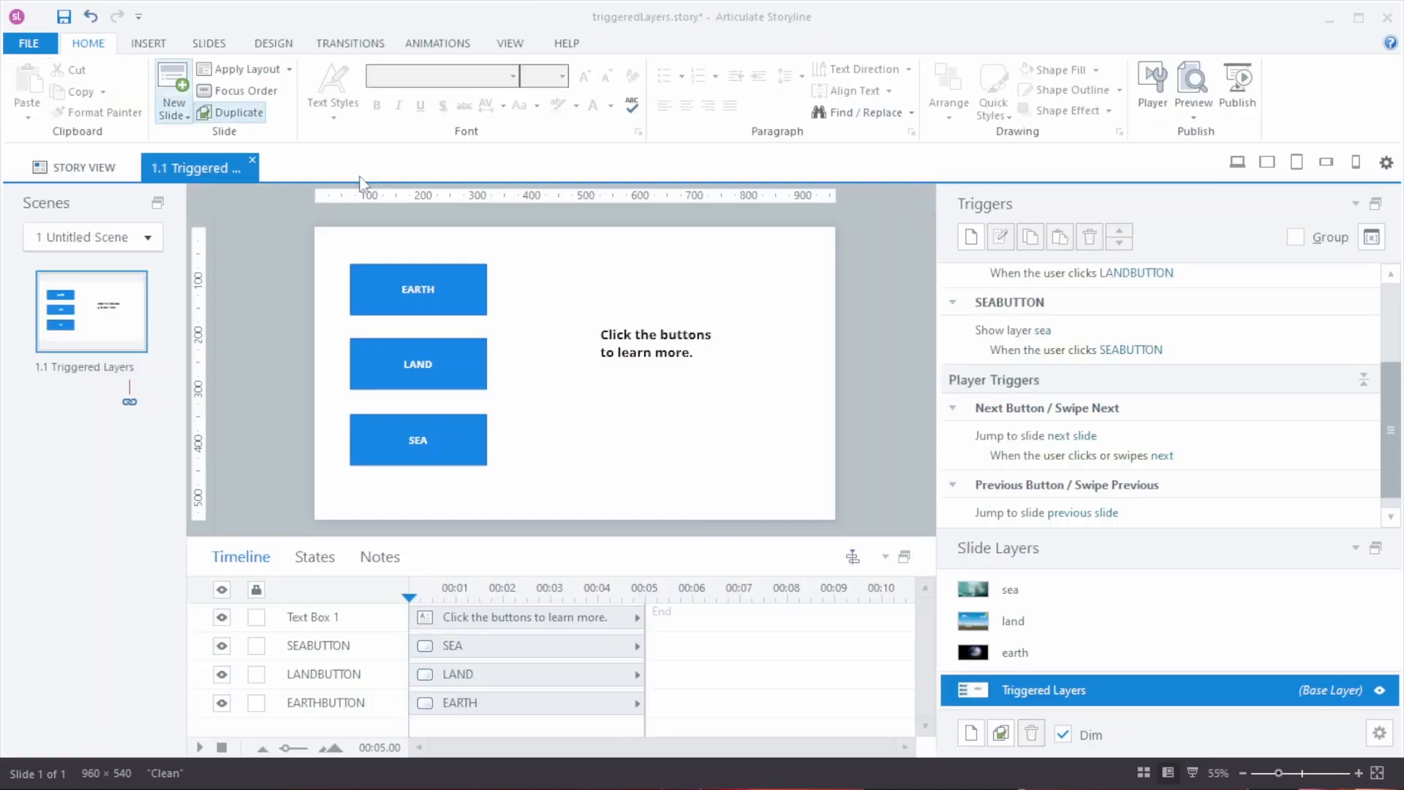
Close the Triggered Layers slide, add a new scene and open its blank slide for editing
click(252, 159)
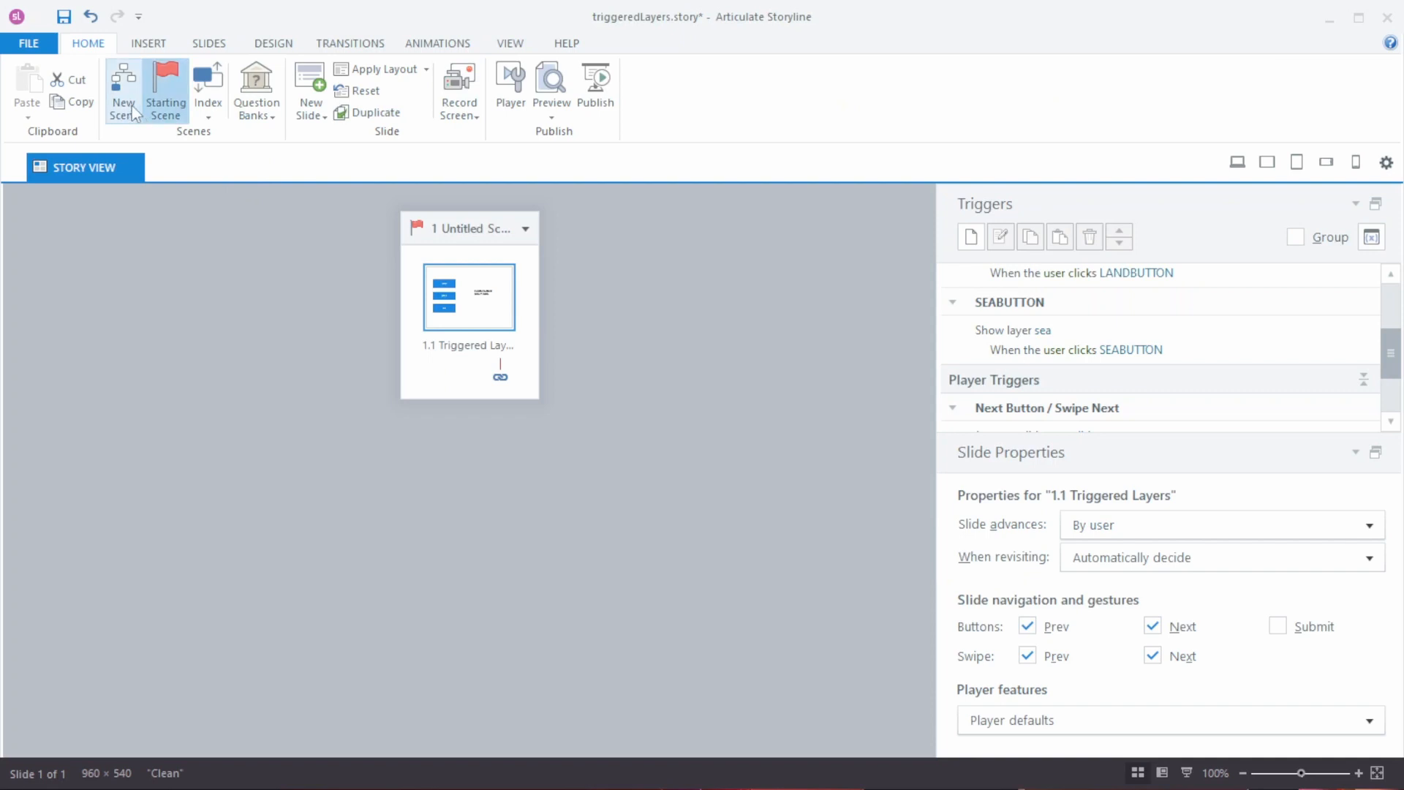
click(124, 108)
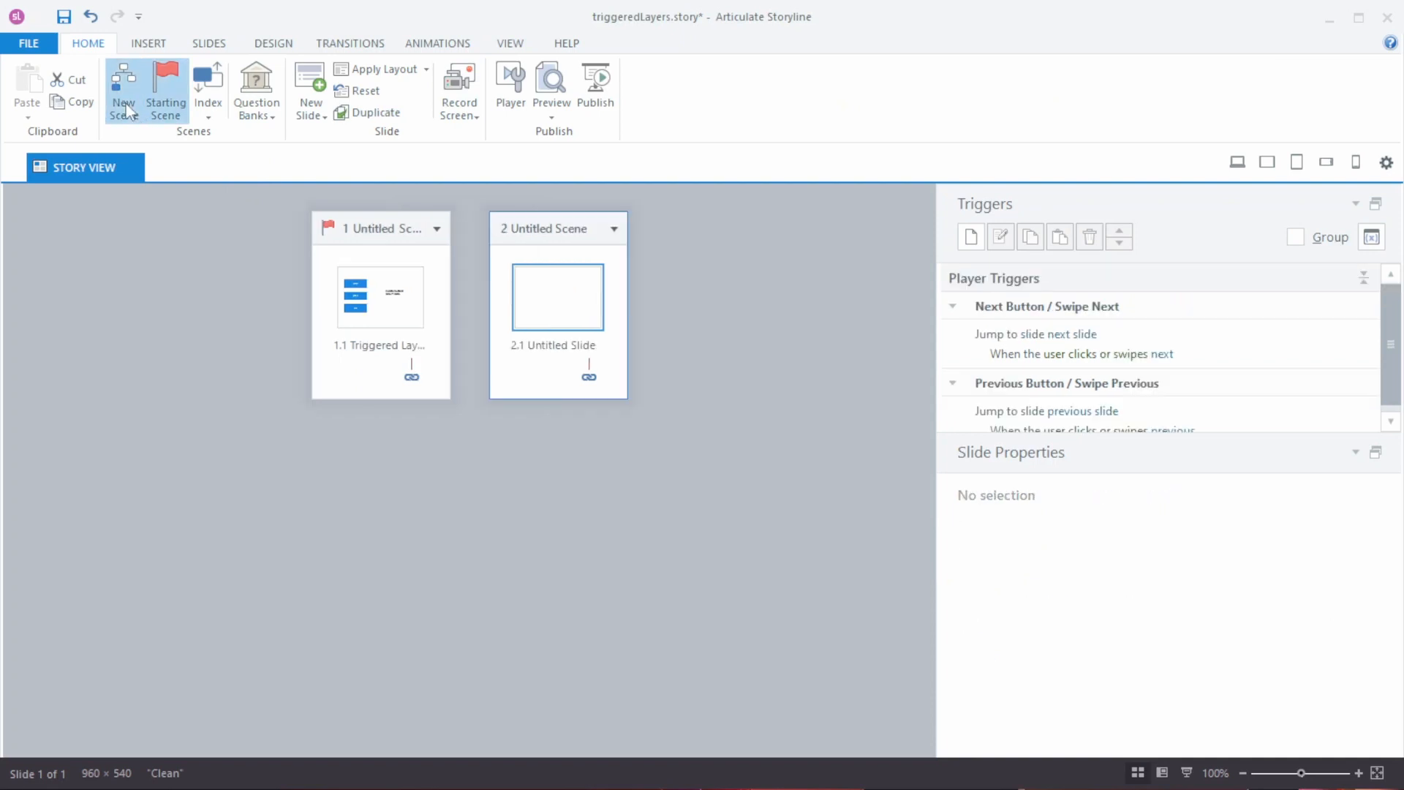
double_click(560, 297)
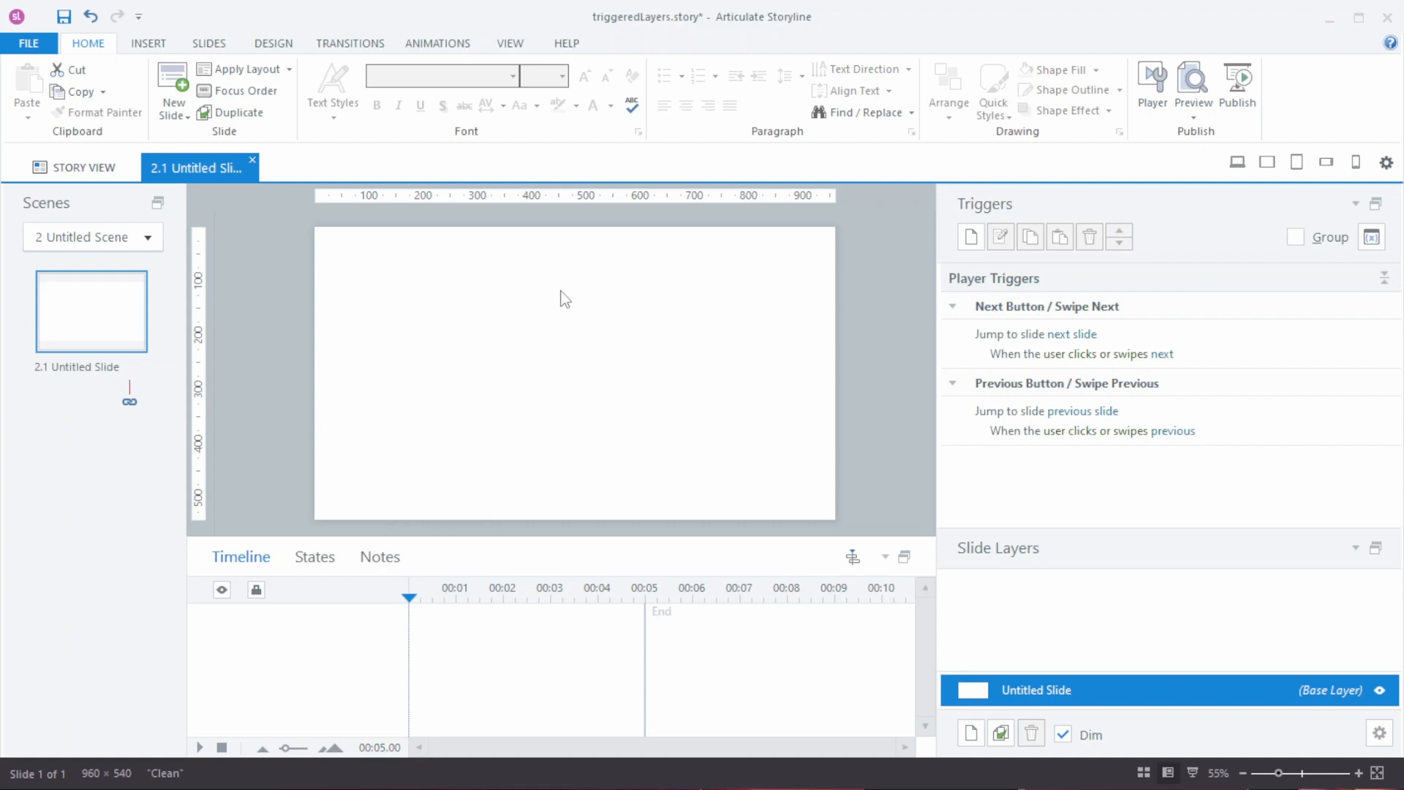
Draw a square-cornered button about 253 × 91 px in the slide's upper-left area and stack two copies beneath it
click(148, 43)
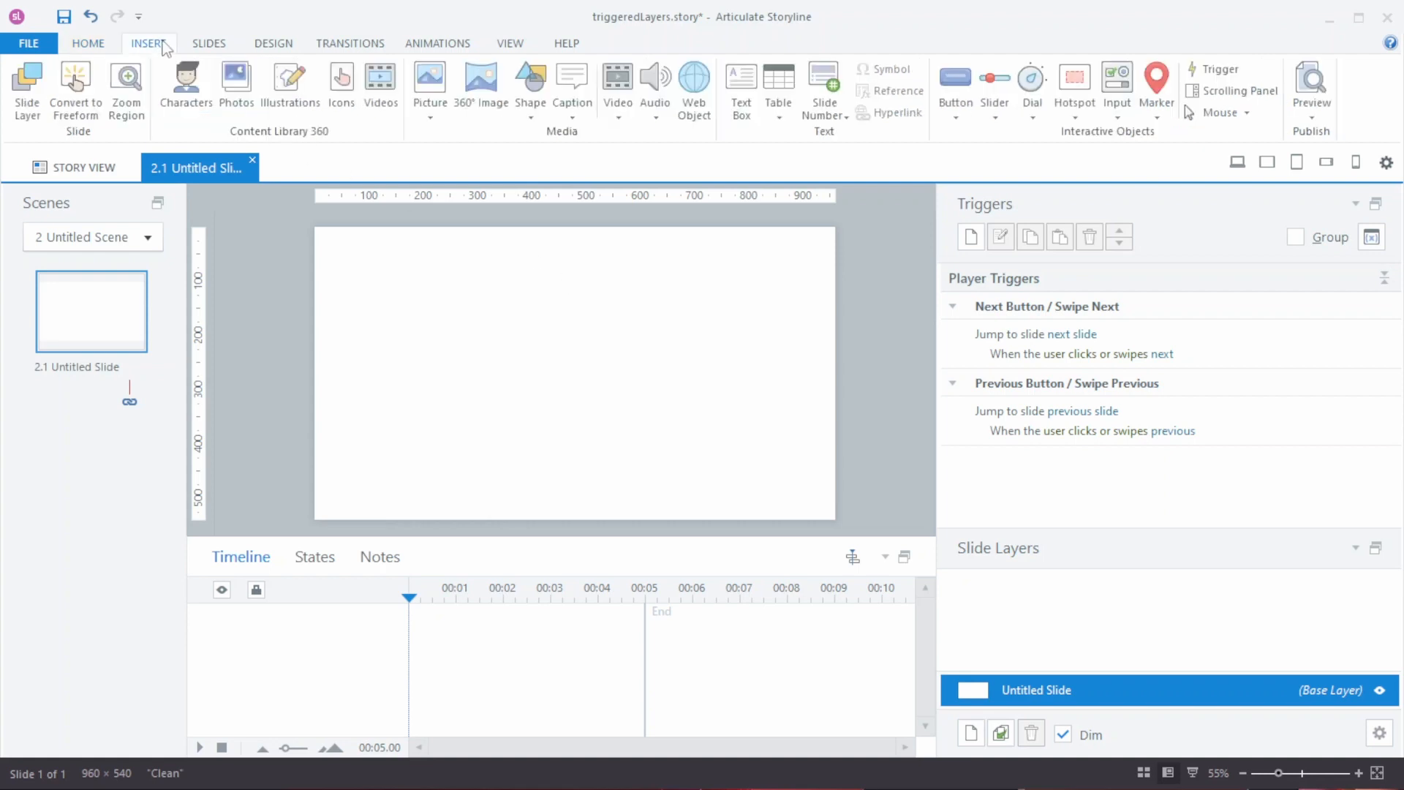
click(955, 117)
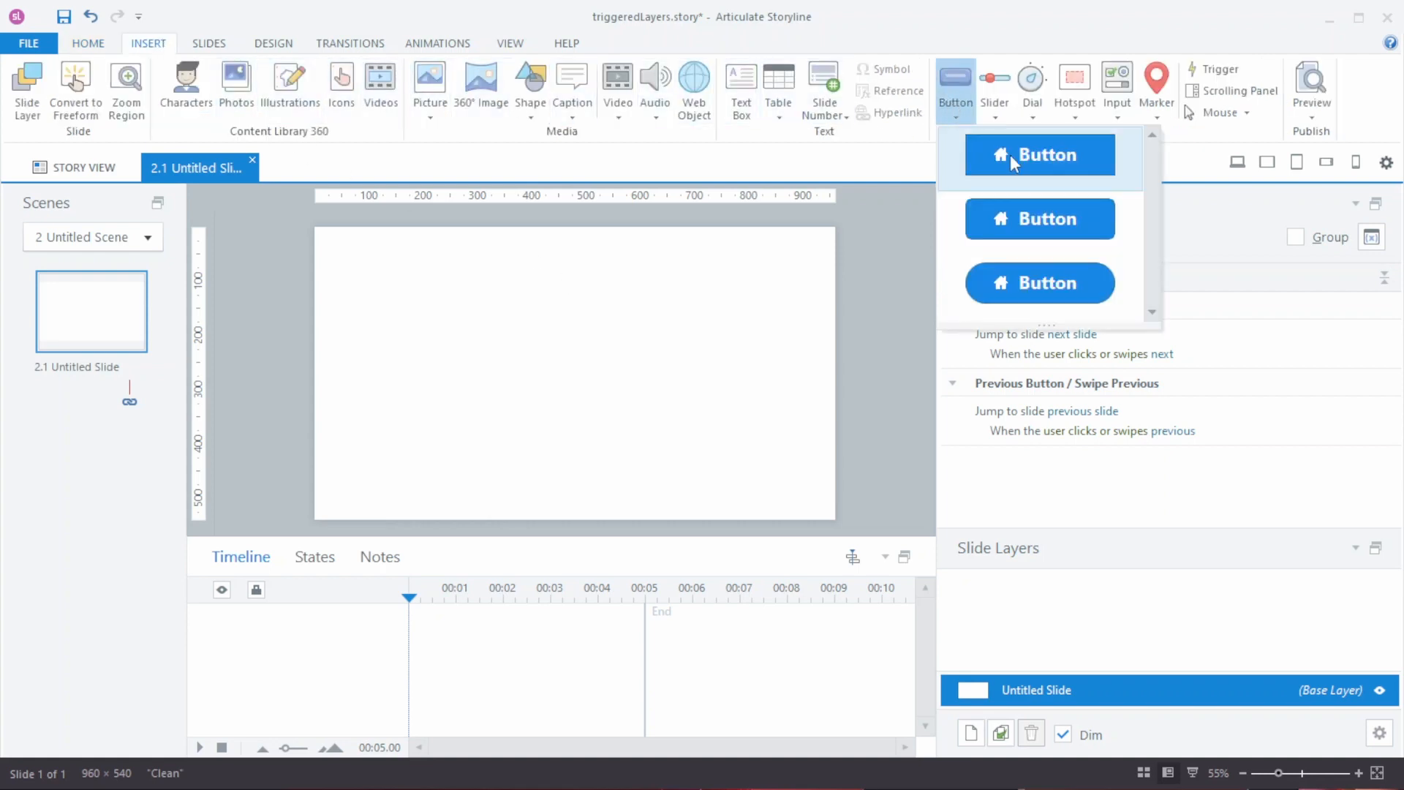
click(1046, 151)
mouse_move(372, 262)
mouse_down()
mouse_move(476, 329)
mouse_move(512, 296)
mouse_up()
drag(441, 327, 441, 307)
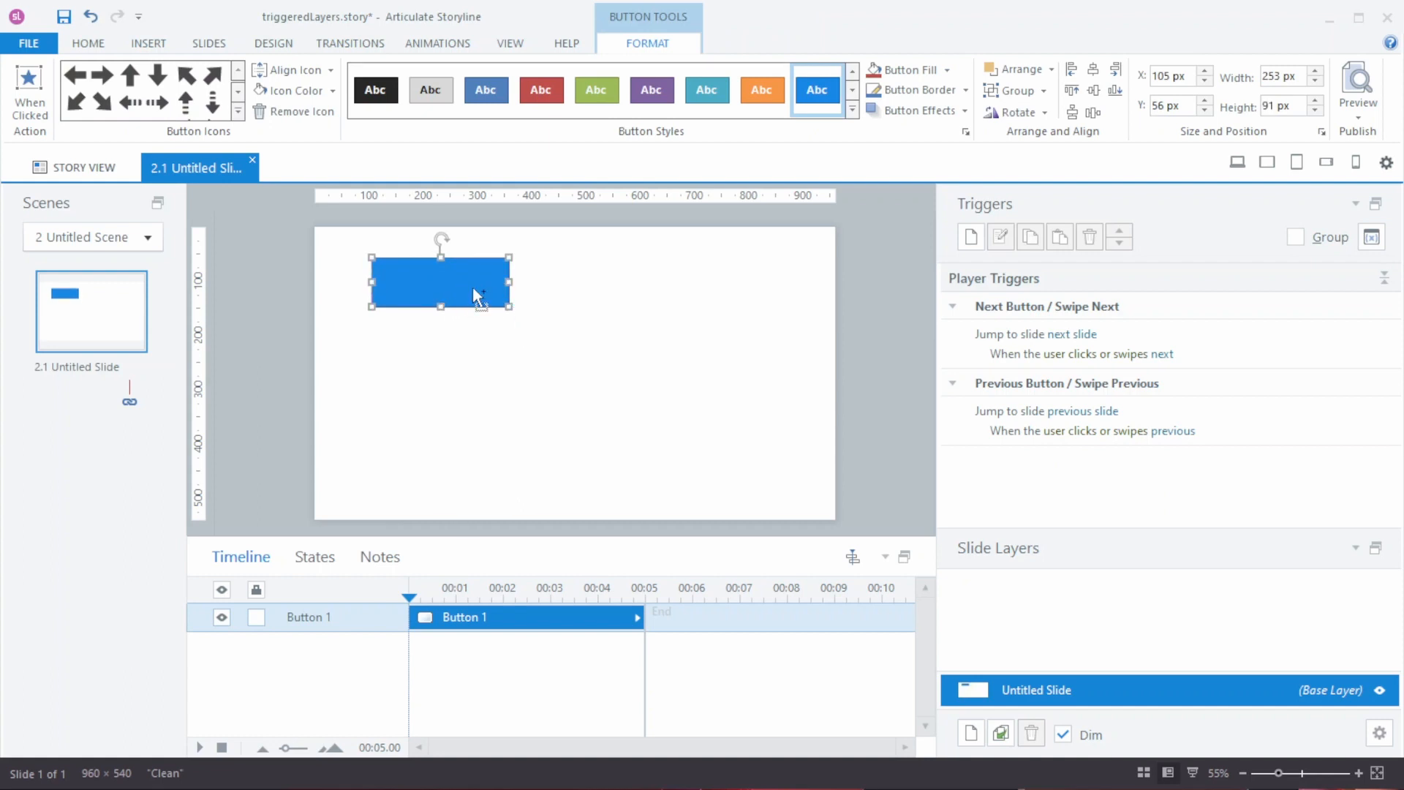
drag(471, 287, 469, 424)
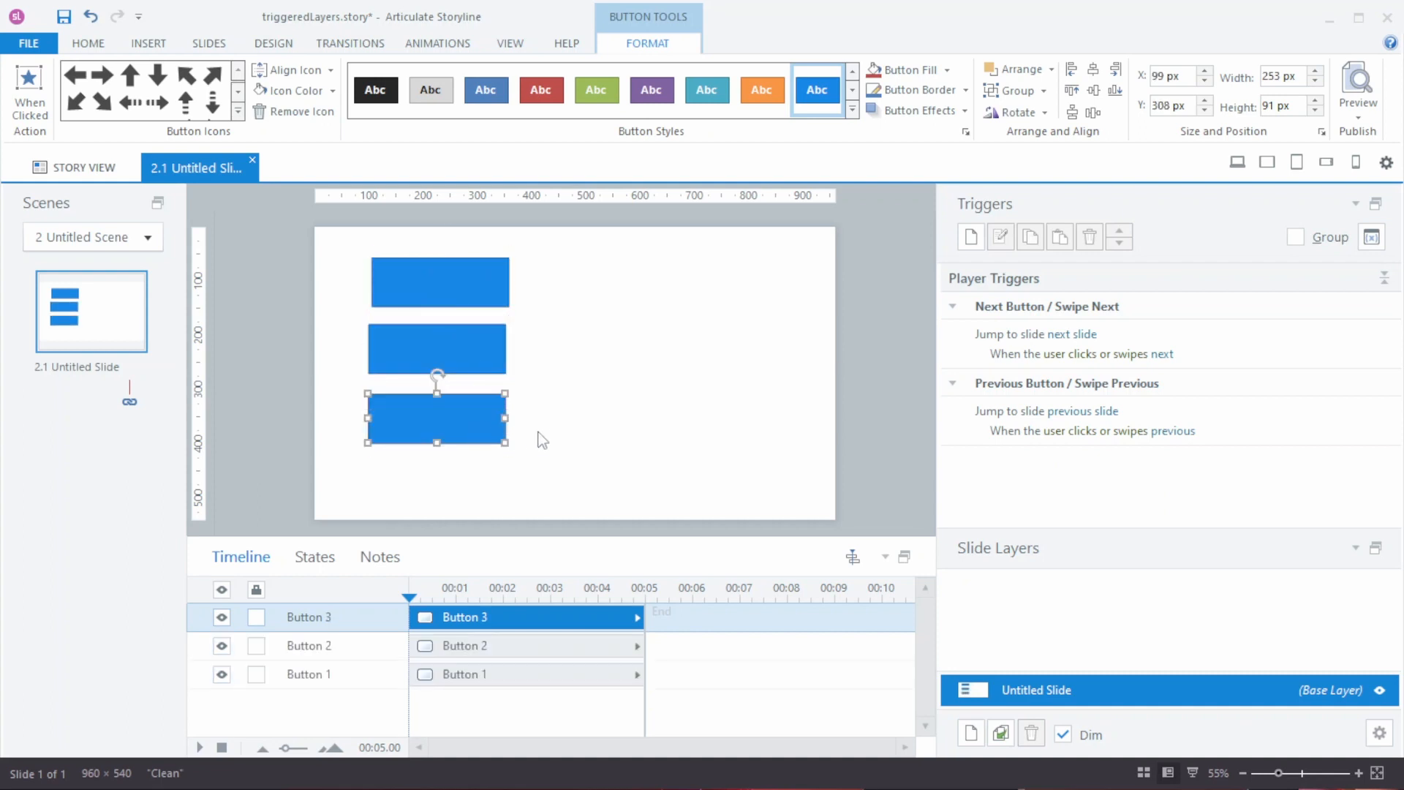
Label the three buttons EARTH, LAND and SEA from top to bottom
click(448, 288)
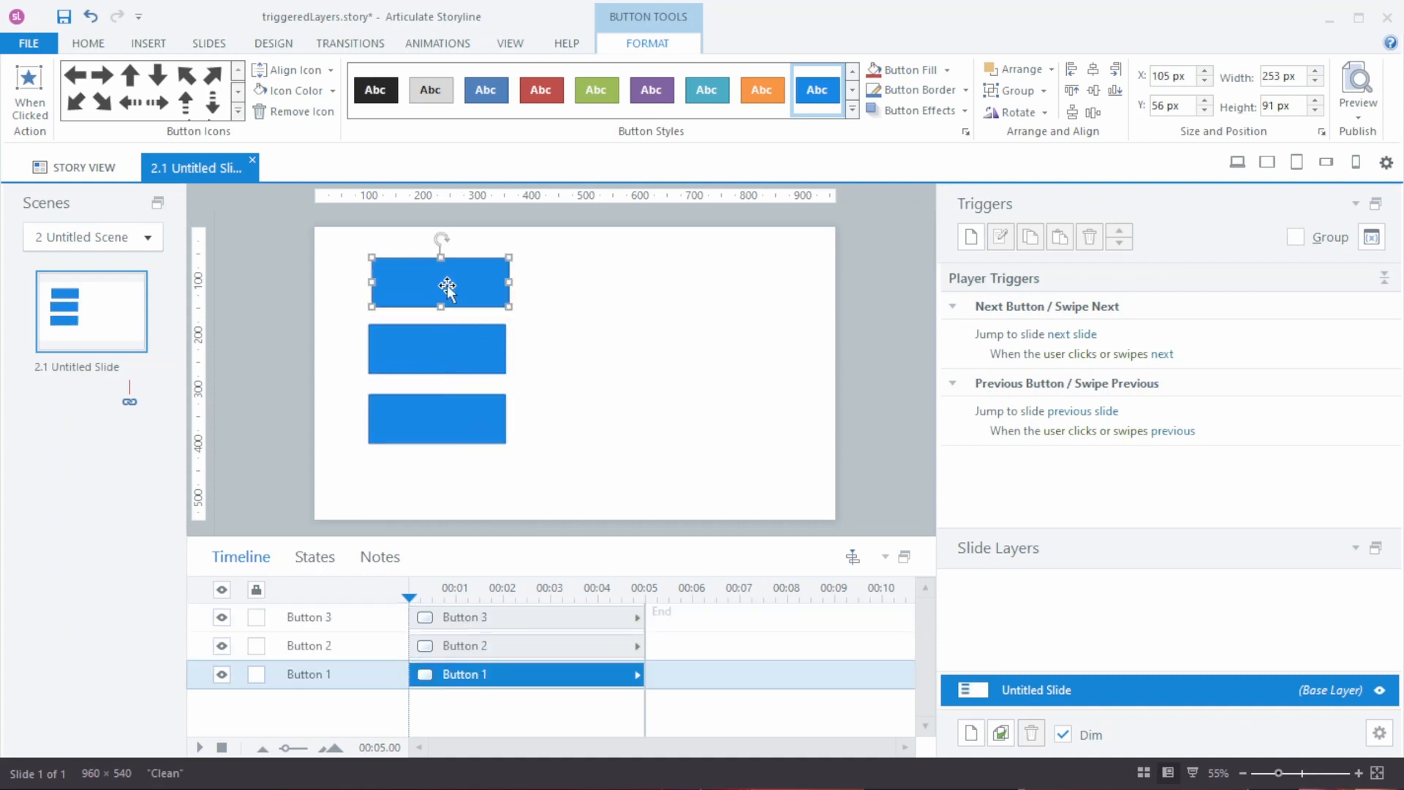
click(447, 288)
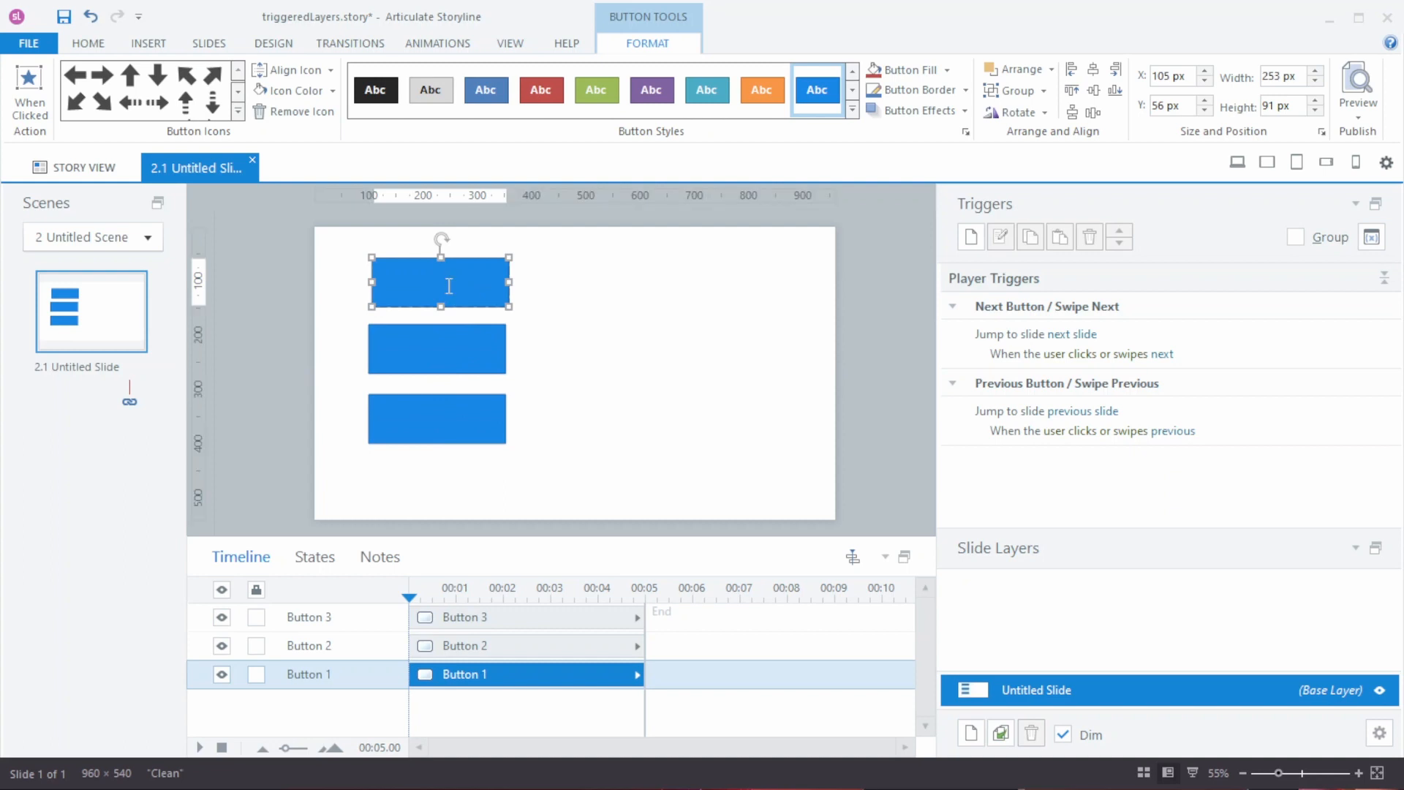
text(EARTH)
click(433, 341)
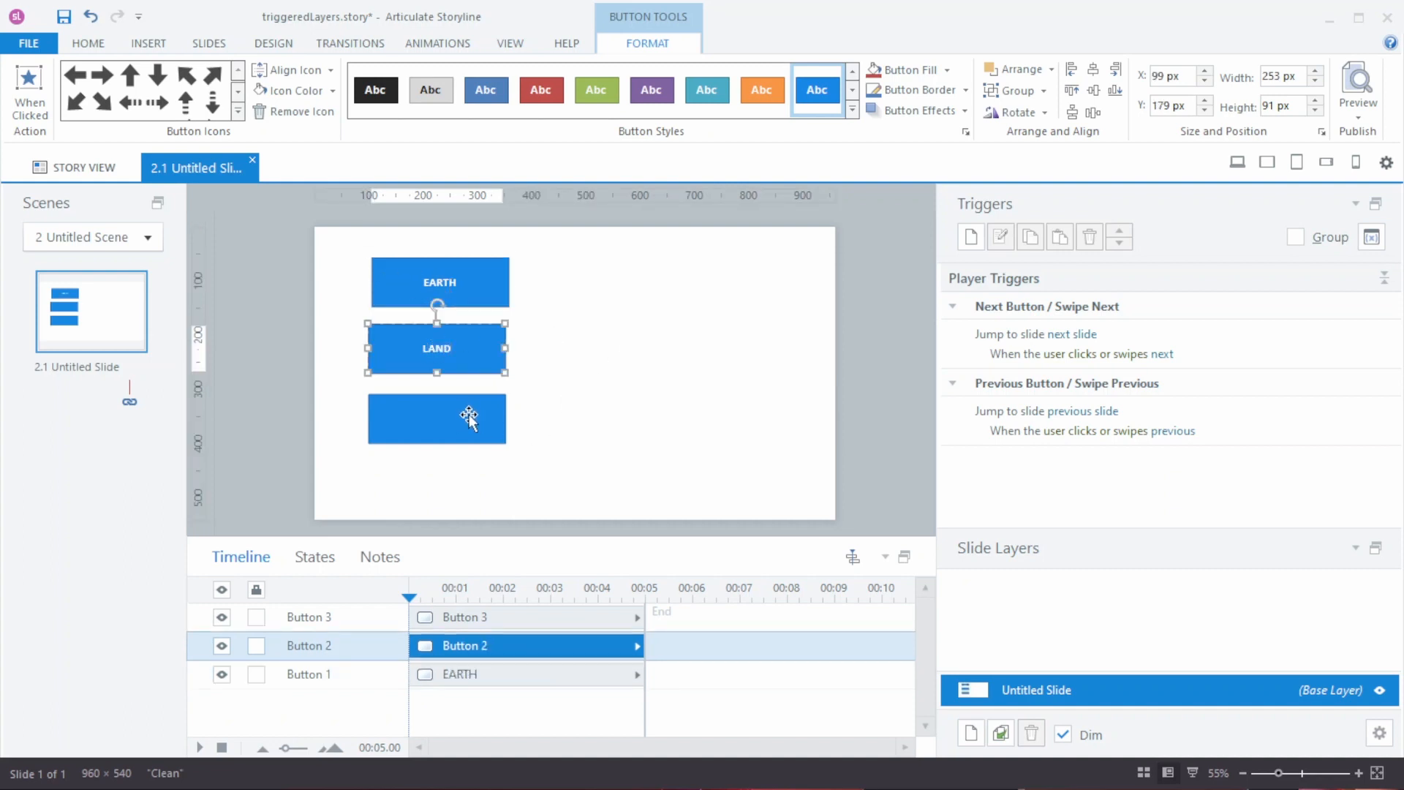
click(448, 415)
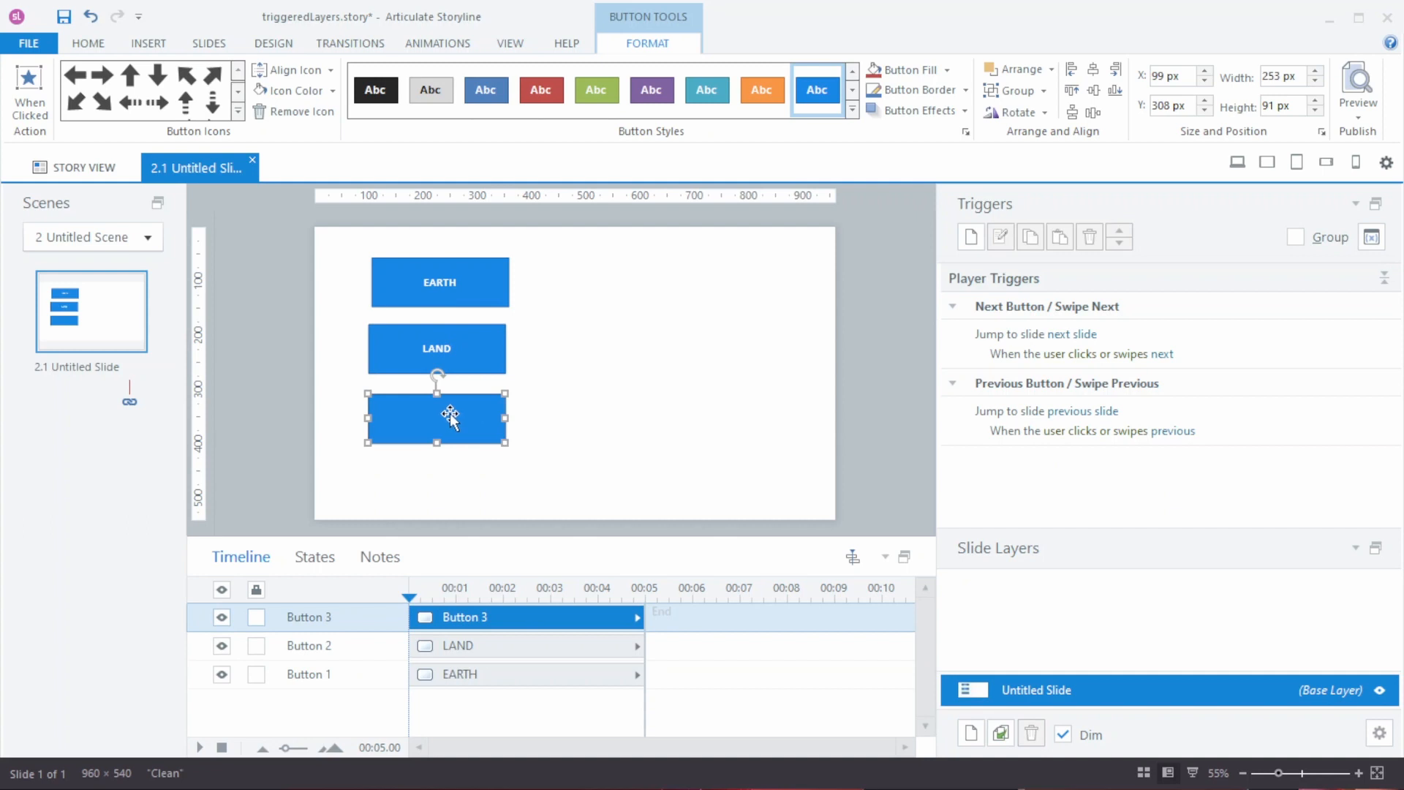
text(SEA)
click(568, 455)
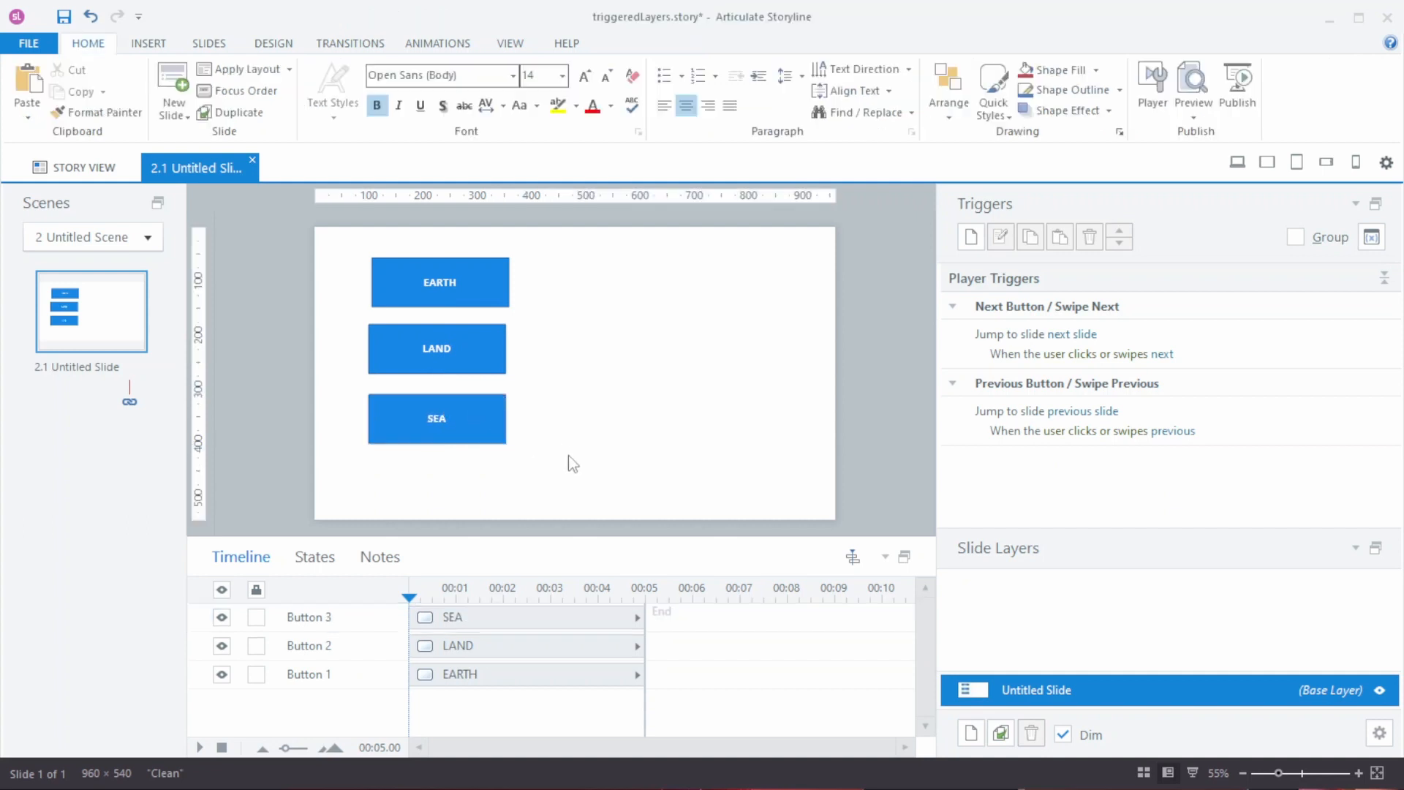
Set the text of all three buttons to font size 24
drag(560, 239, 368, 470)
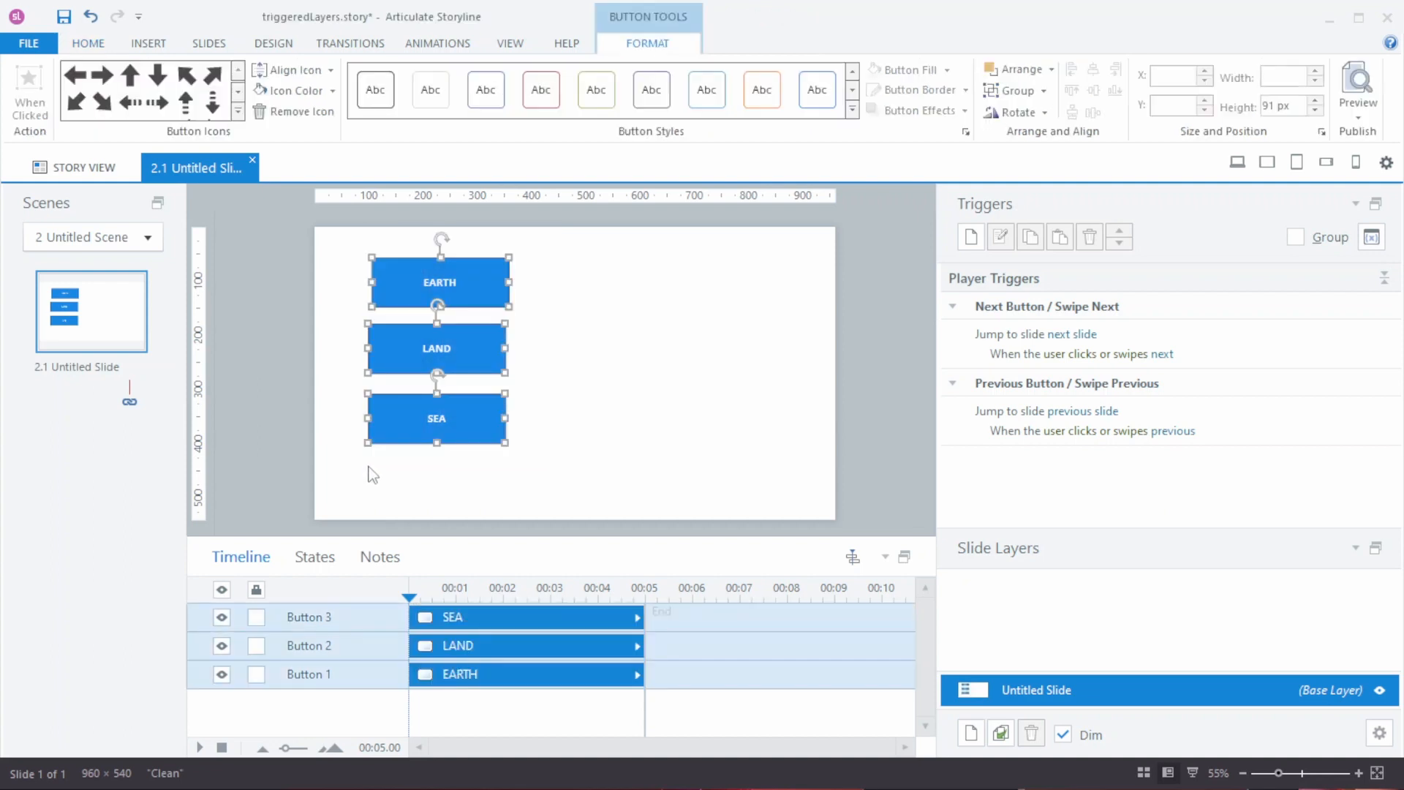
click(91, 44)
click(564, 84)
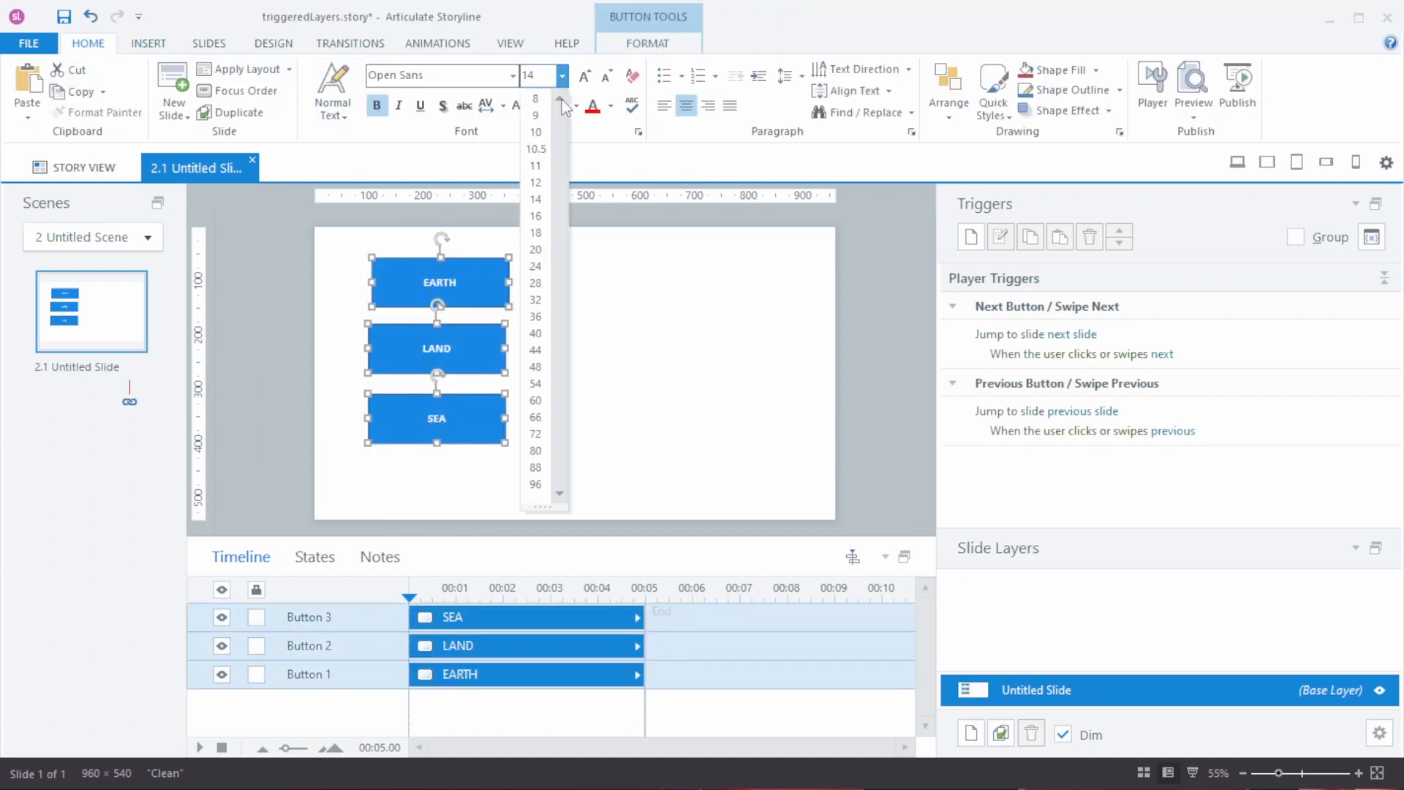
click(542, 266)
click(634, 344)
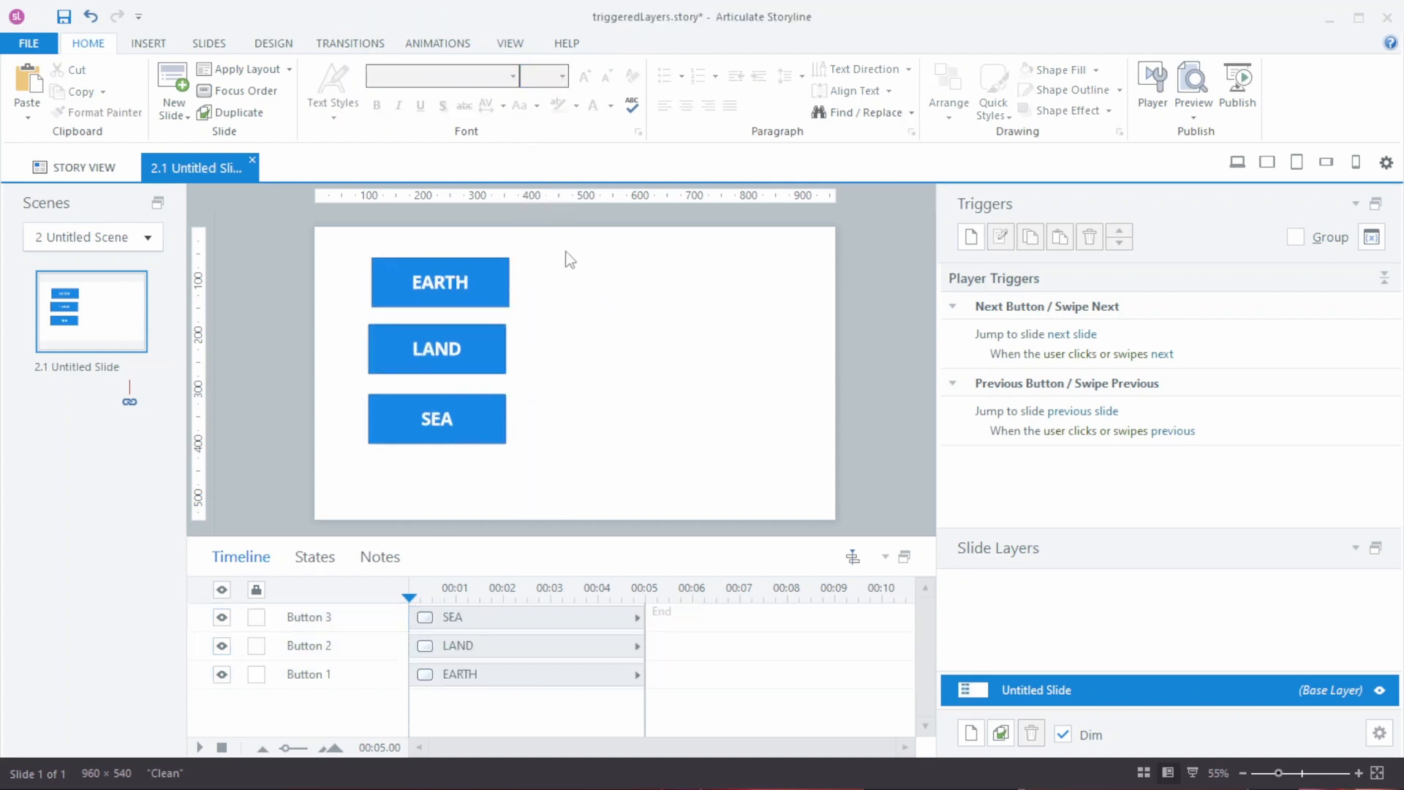
Shrink the three buttons together and align them to a common vertical center line with Align Center
drag(570, 260, 343, 454)
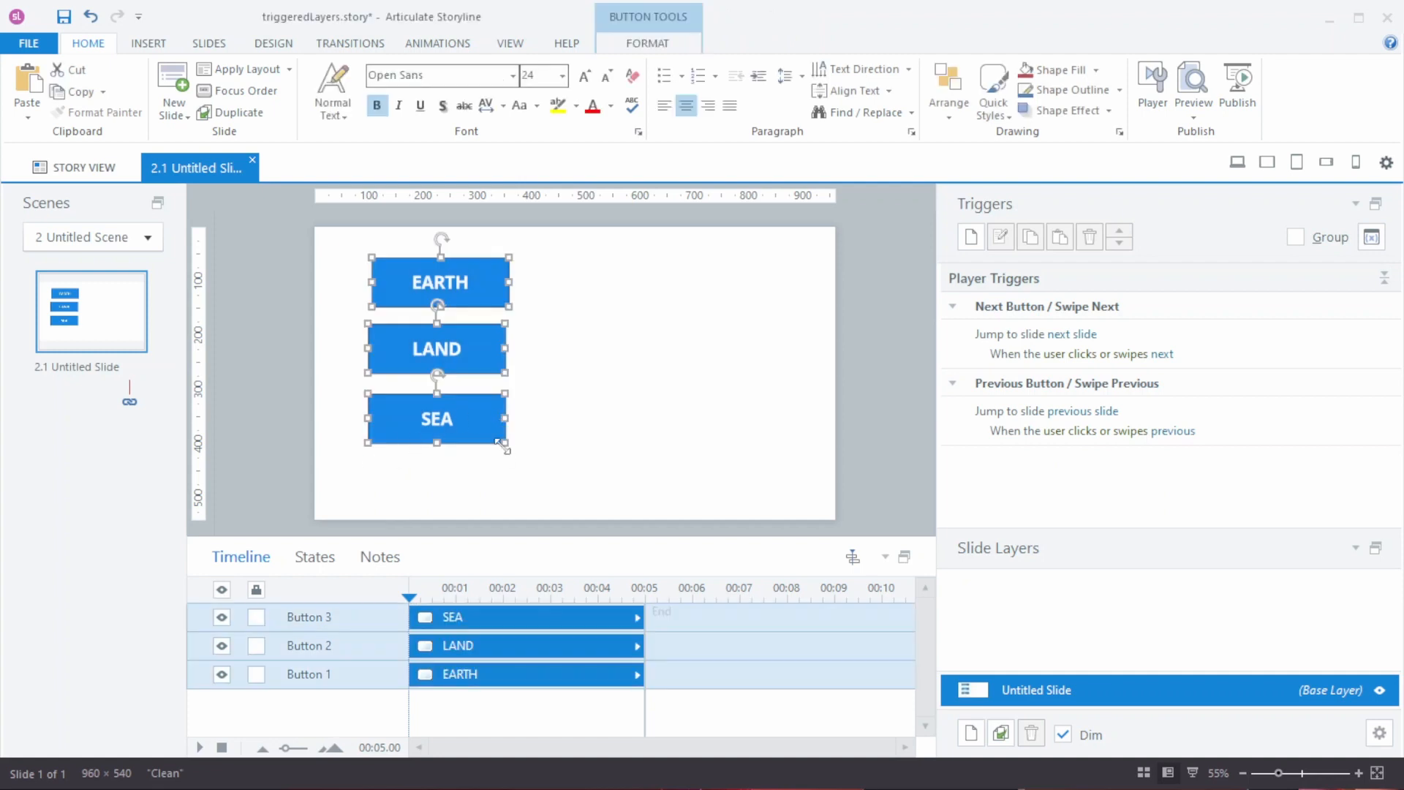
drag(504, 444, 453, 415)
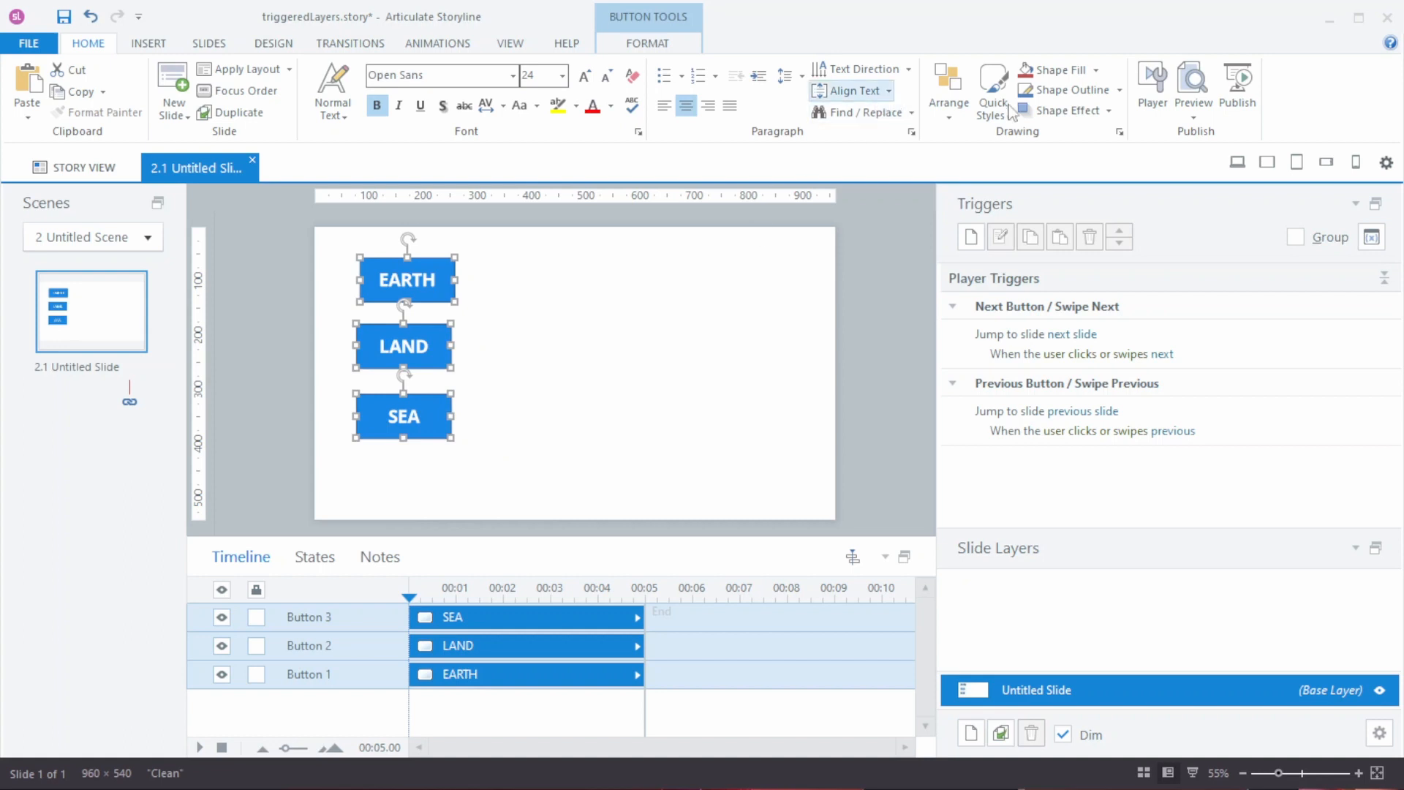
click(952, 106)
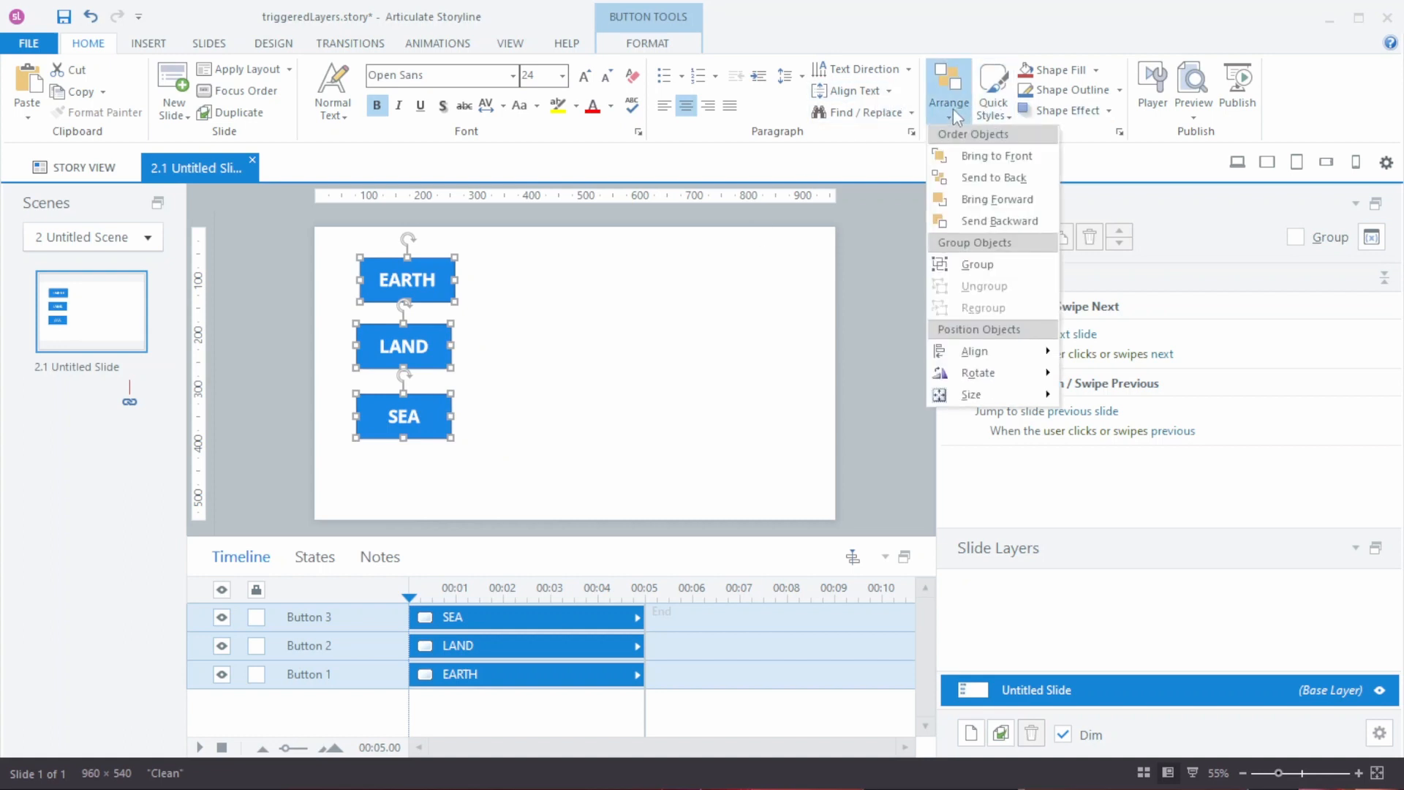
mouse_move(1003, 356)
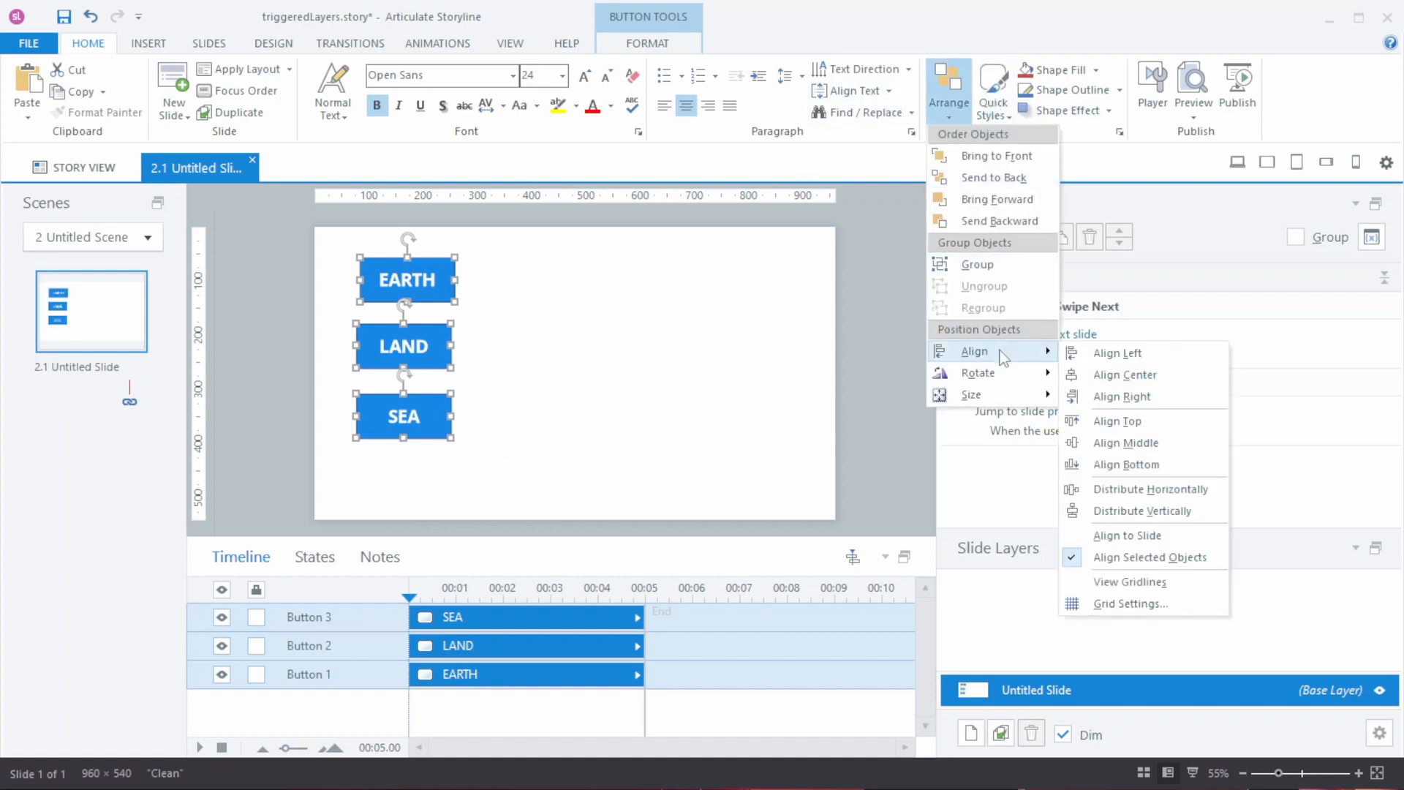
click(1093, 374)
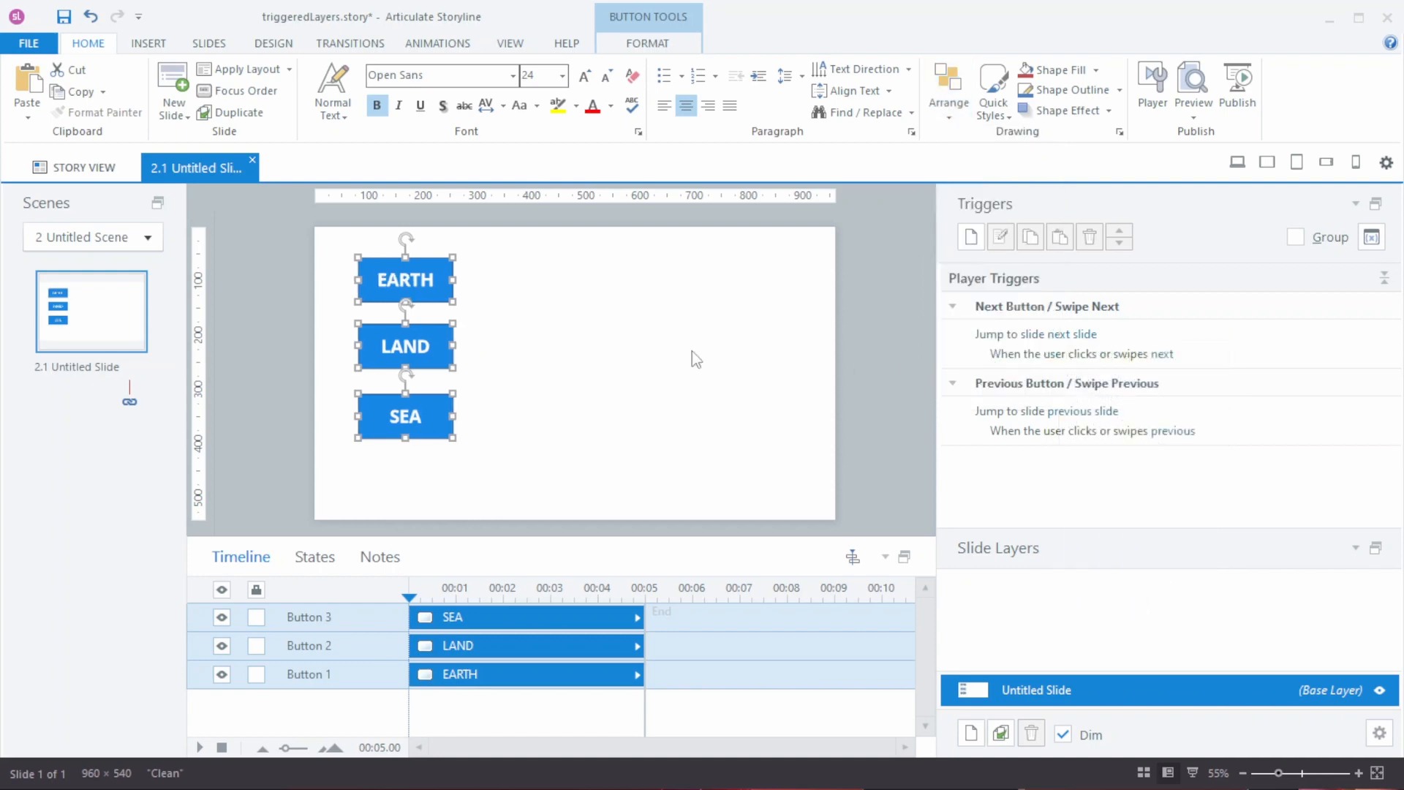
click(540, 428)
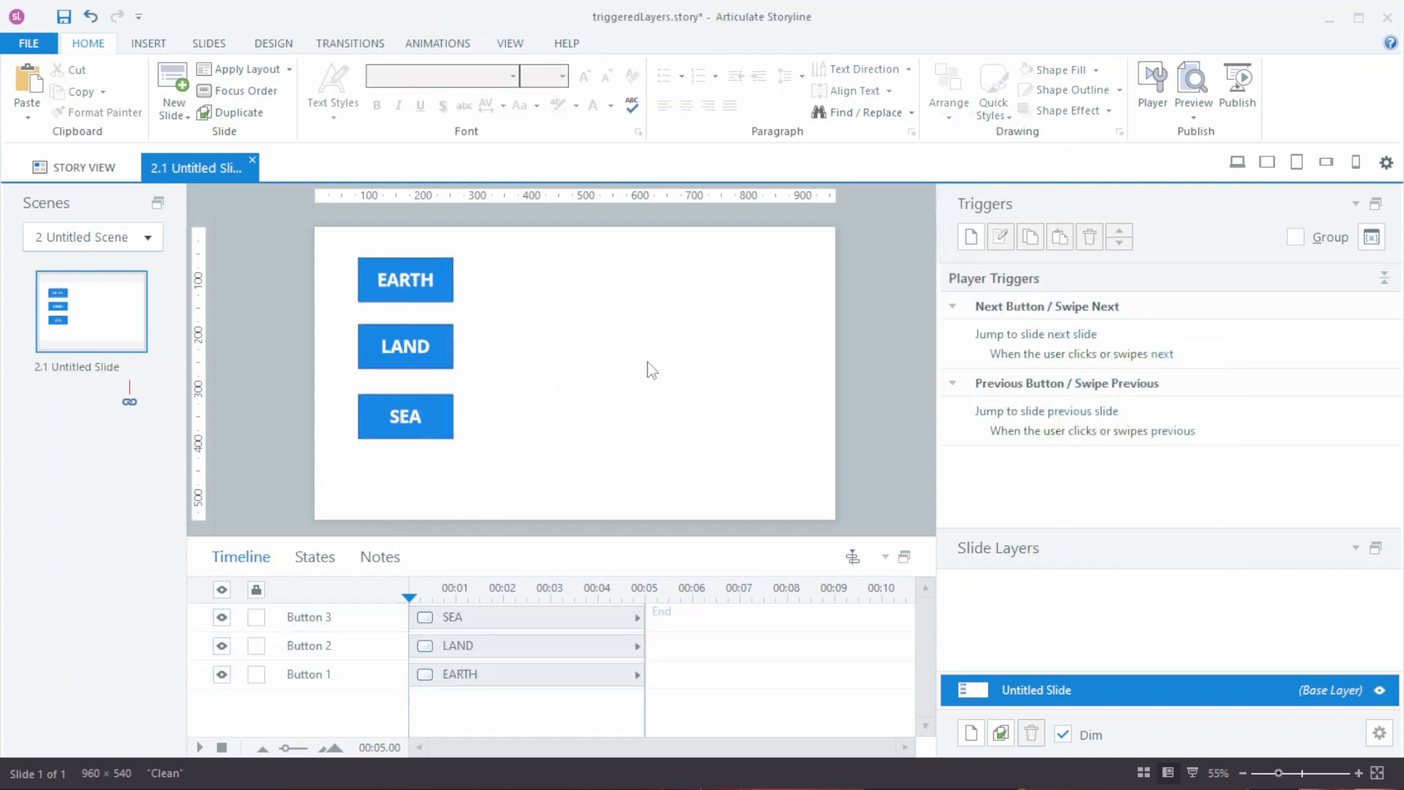
click(438, 282)
click(427, 351)
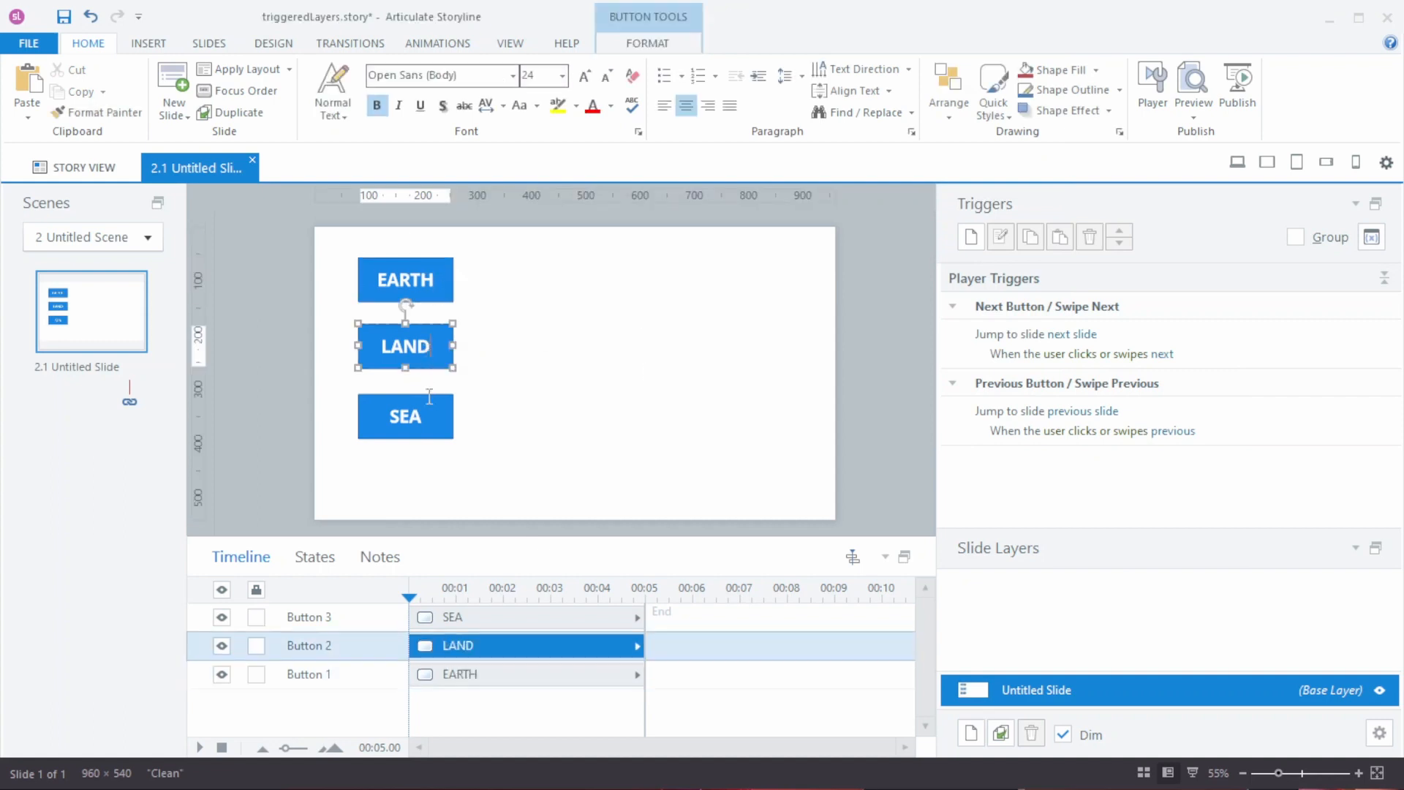
click(425, 415)
click(427, 344)
click(425, 284)
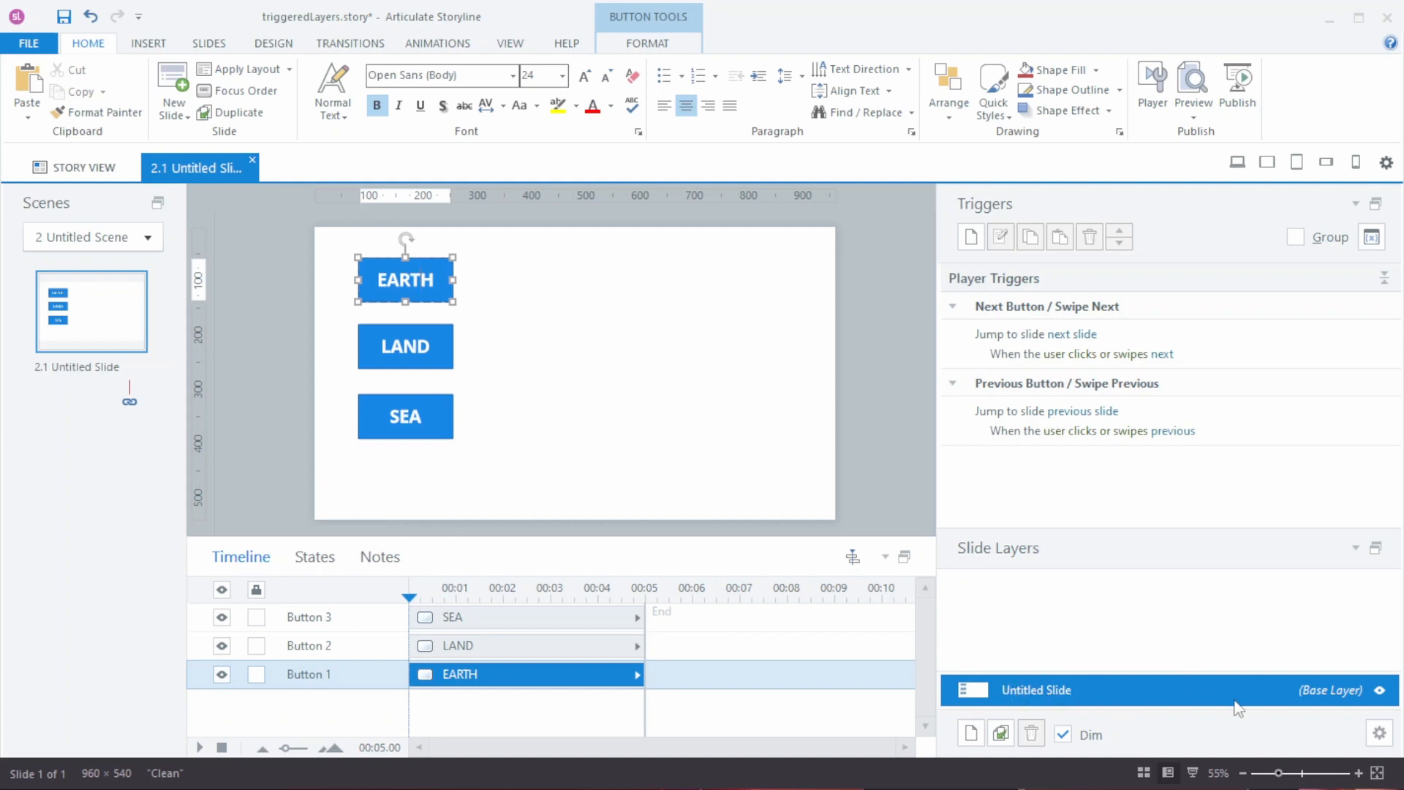
Rename the slide as Triggered Layers
click(82, 368)
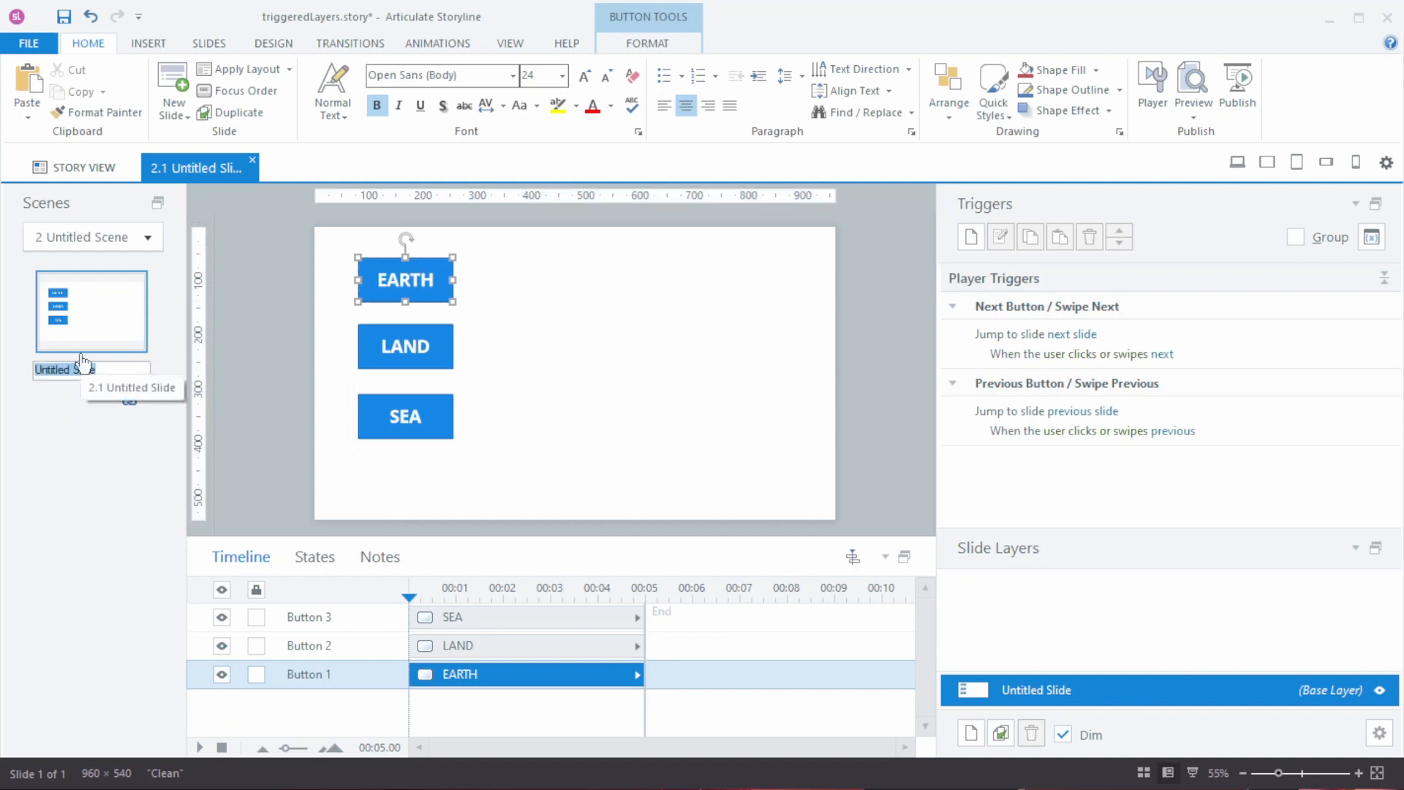
text(Triggere)
key(BackSpace)
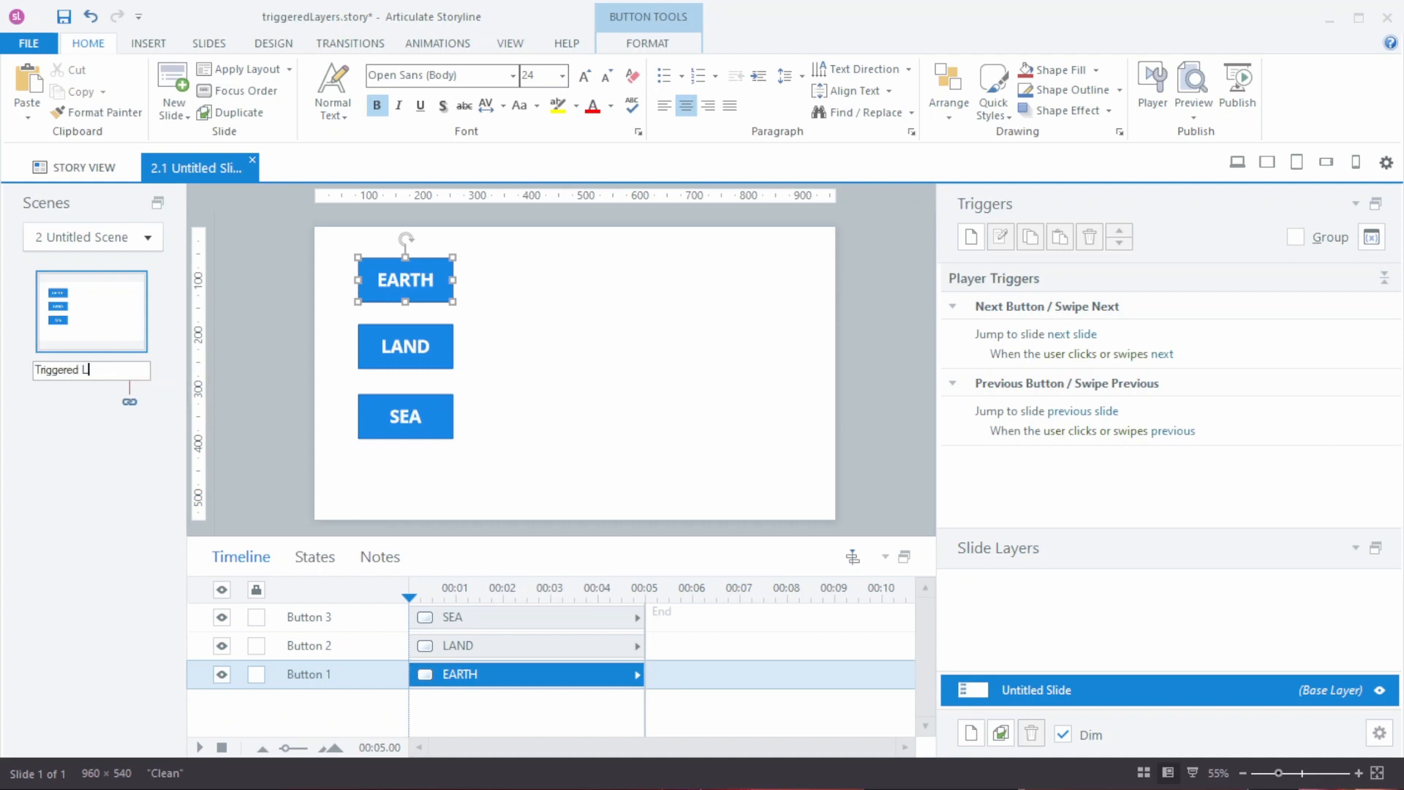
click(98, 448)
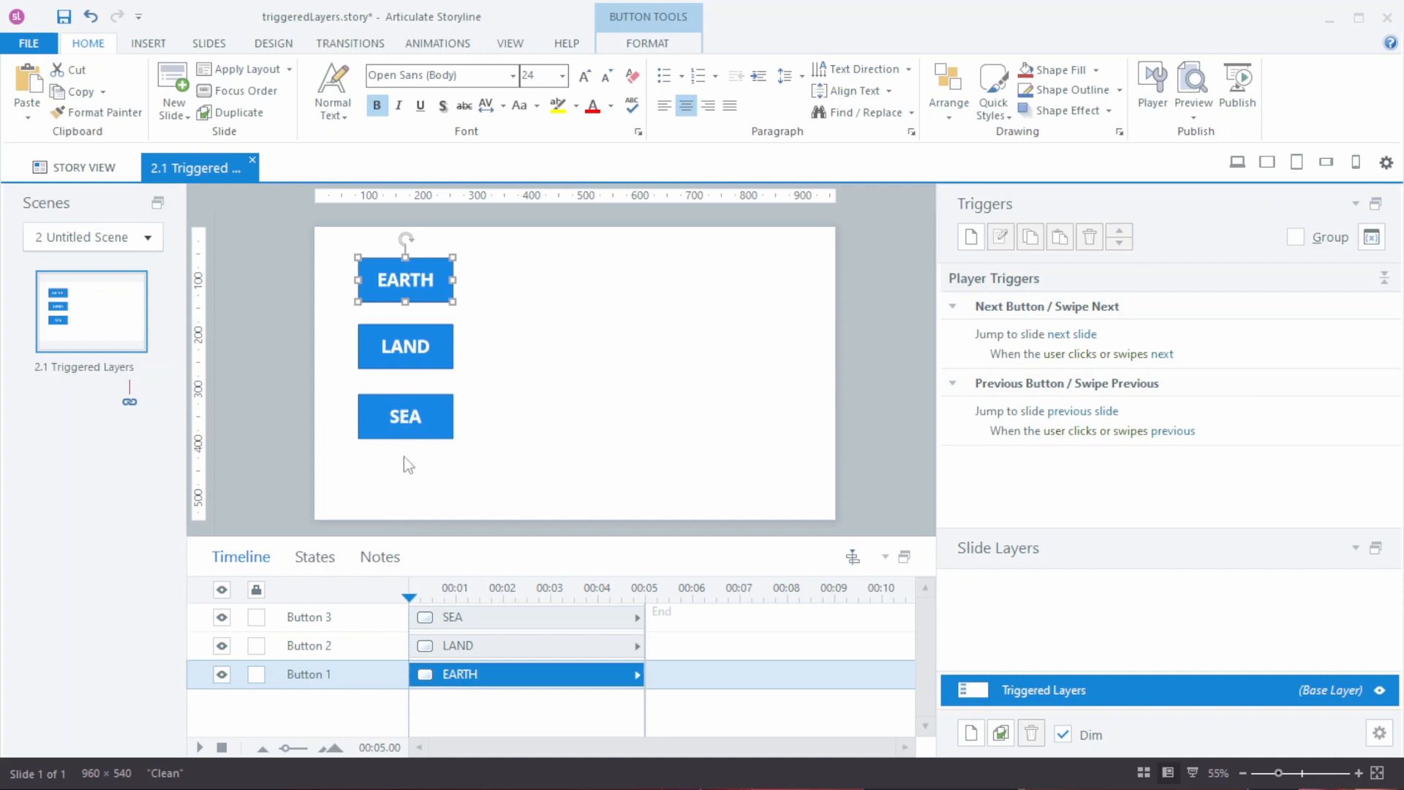
click(613, 416)
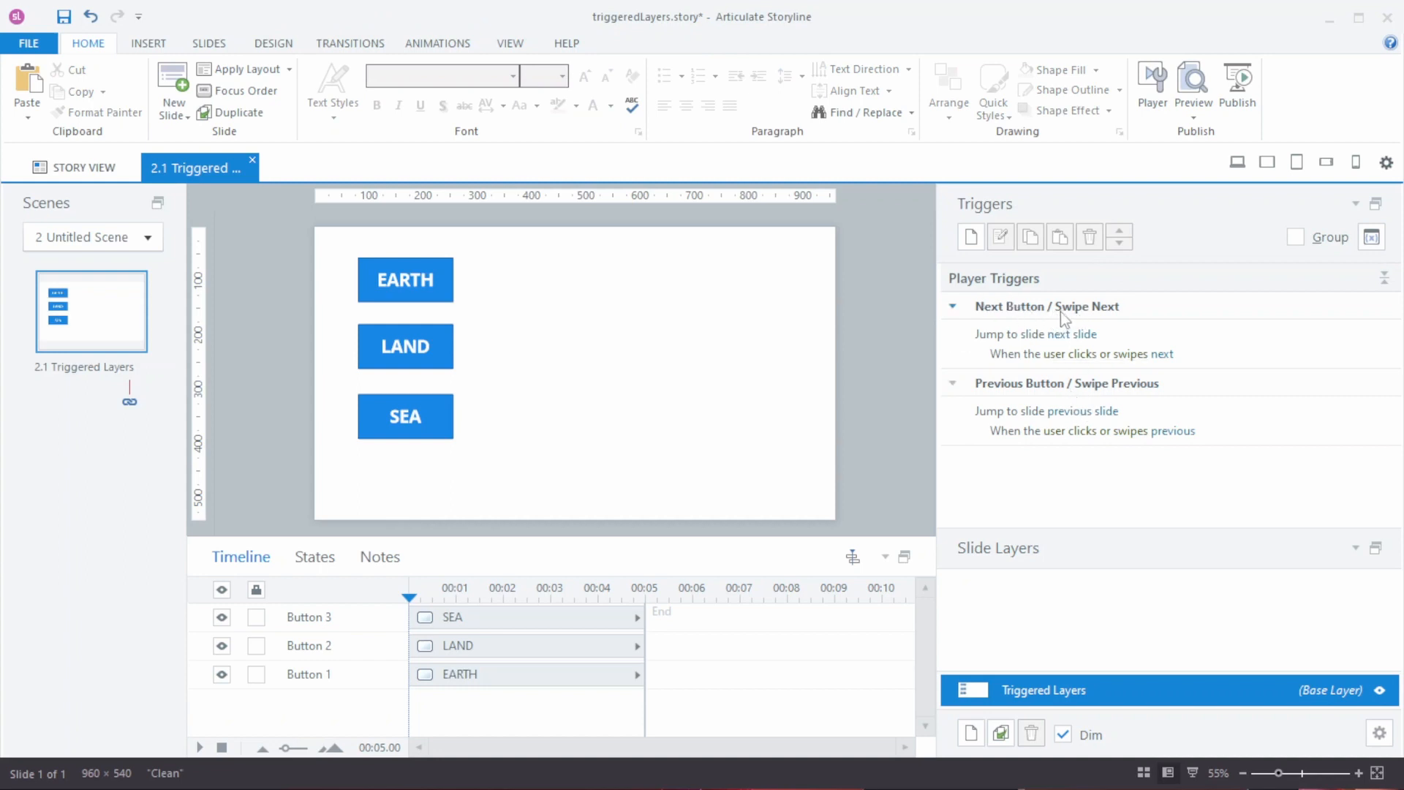
Preview the slide with its three buttons and player navigation, and close the preview
click(1195, 110)
click(1205, 137)
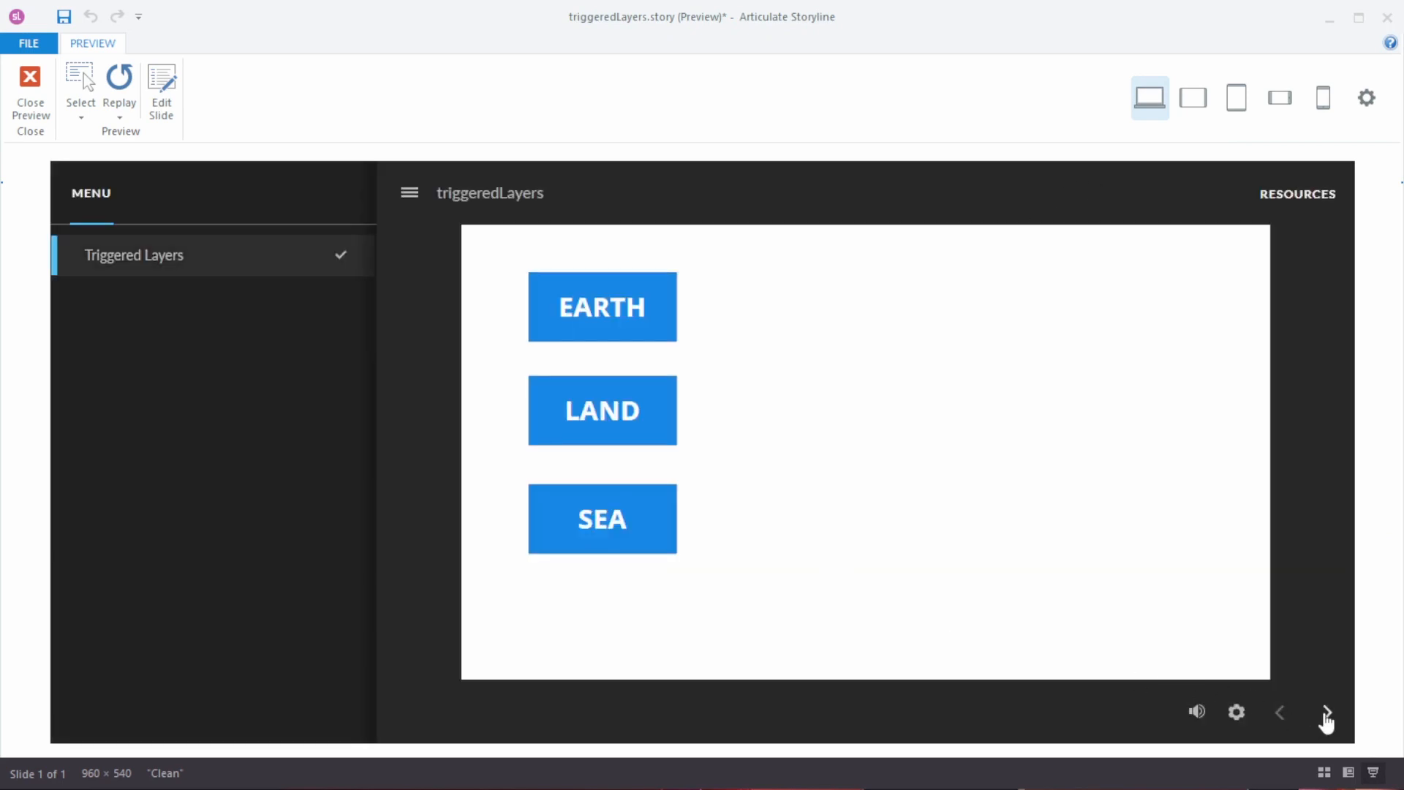
click(32, 80)
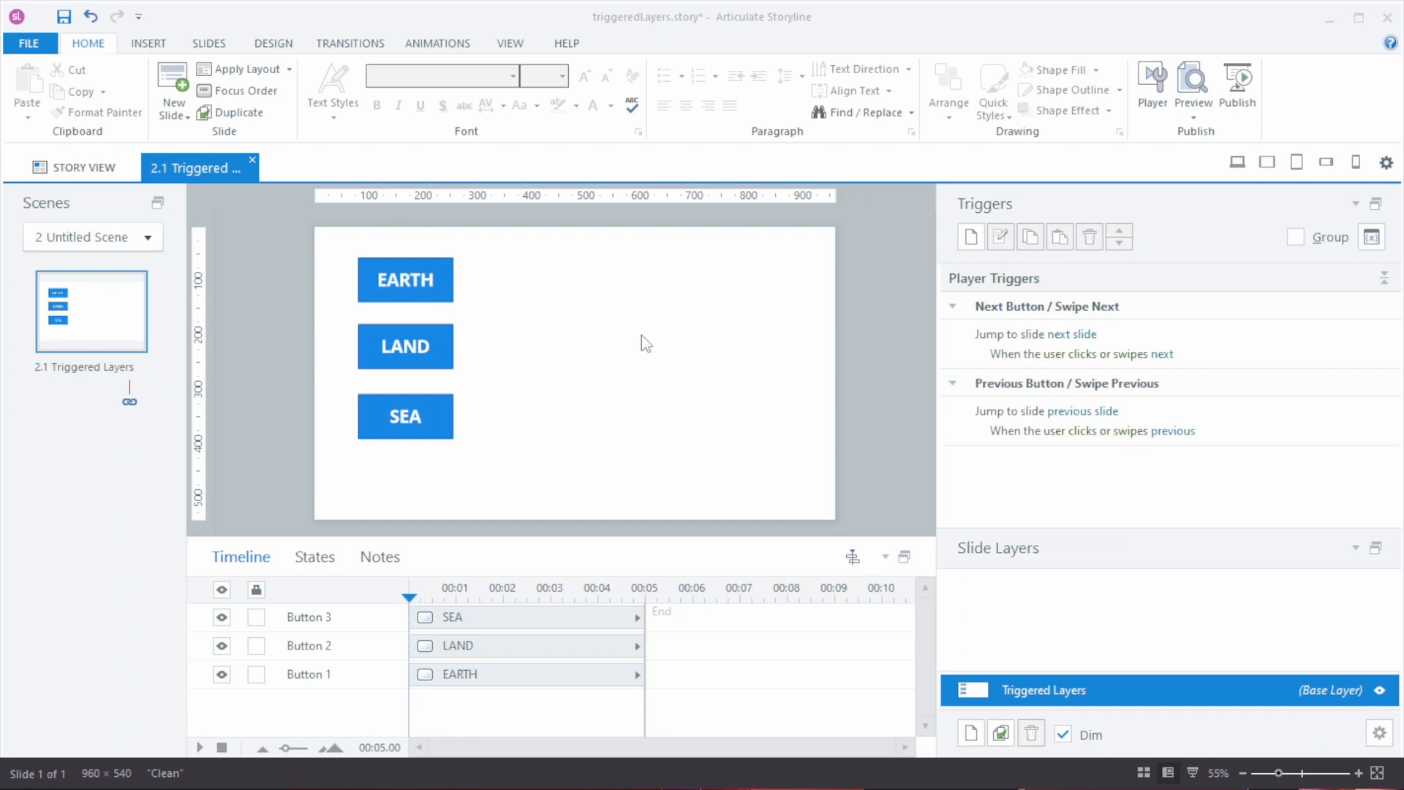
Add three new layers to the slide above the base layer
click(421, 282)
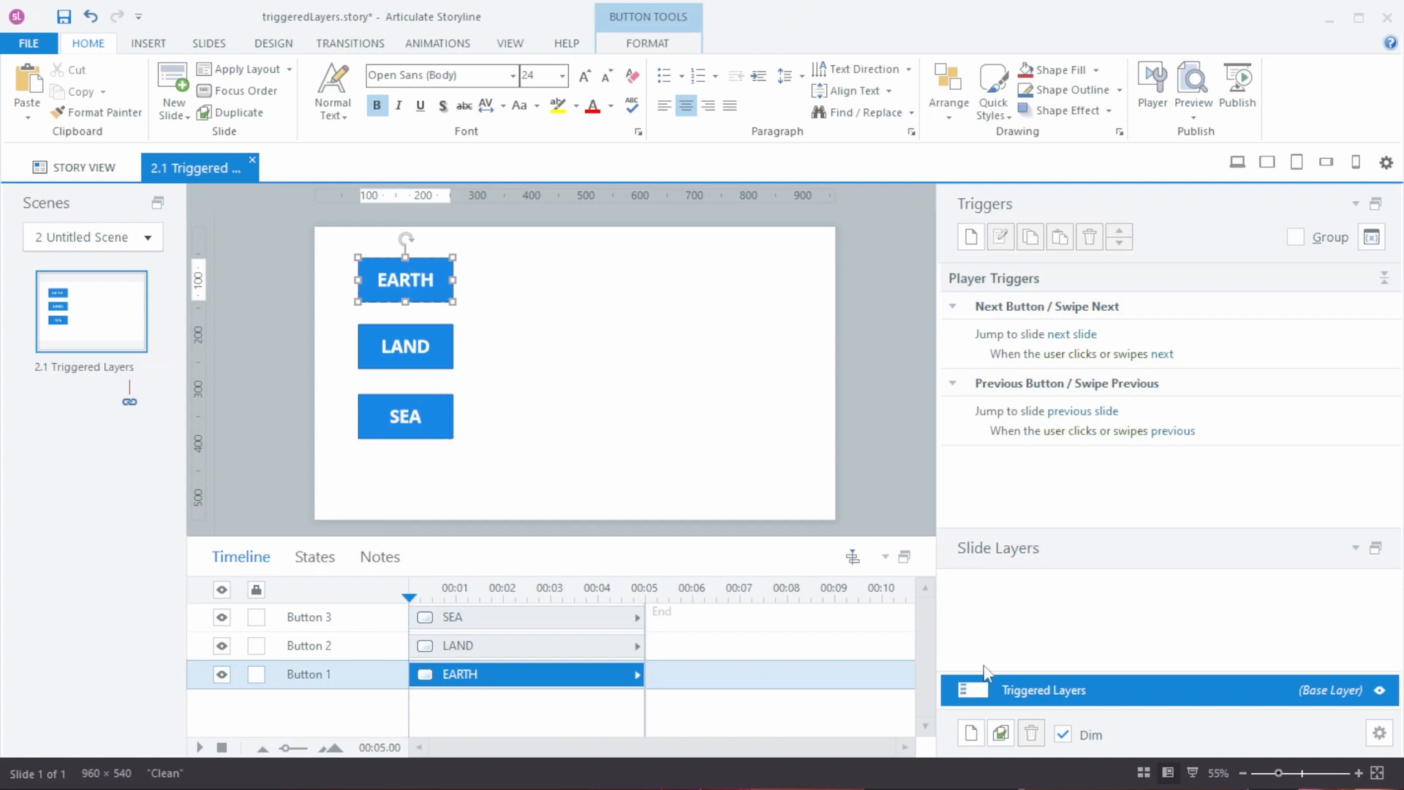
click(971, 734)
click(971, 733)
click(971, 733)
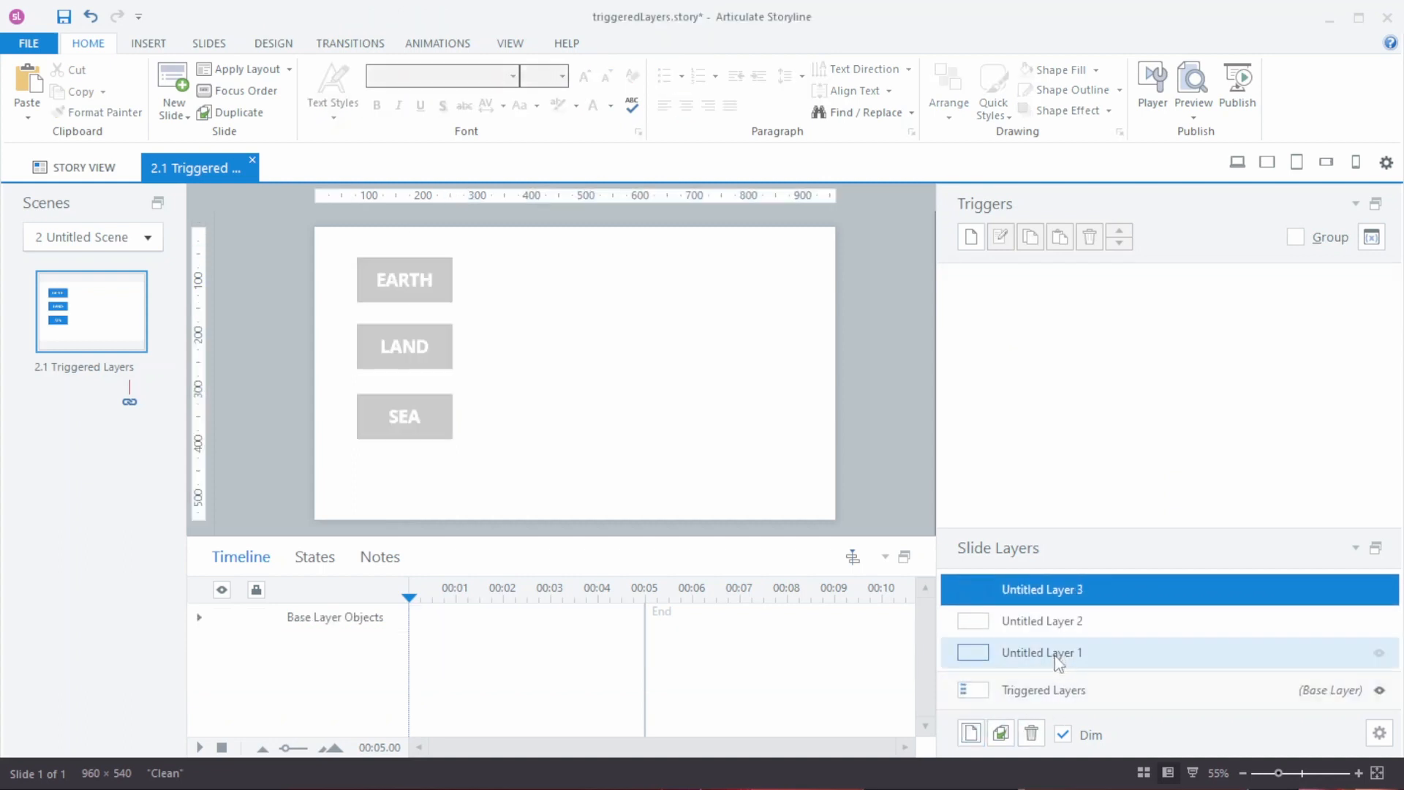
Rename the three new slide layers Earth, Land and Sea from top to bottom
double_click(1048, 592)
double_click(1049, 590)
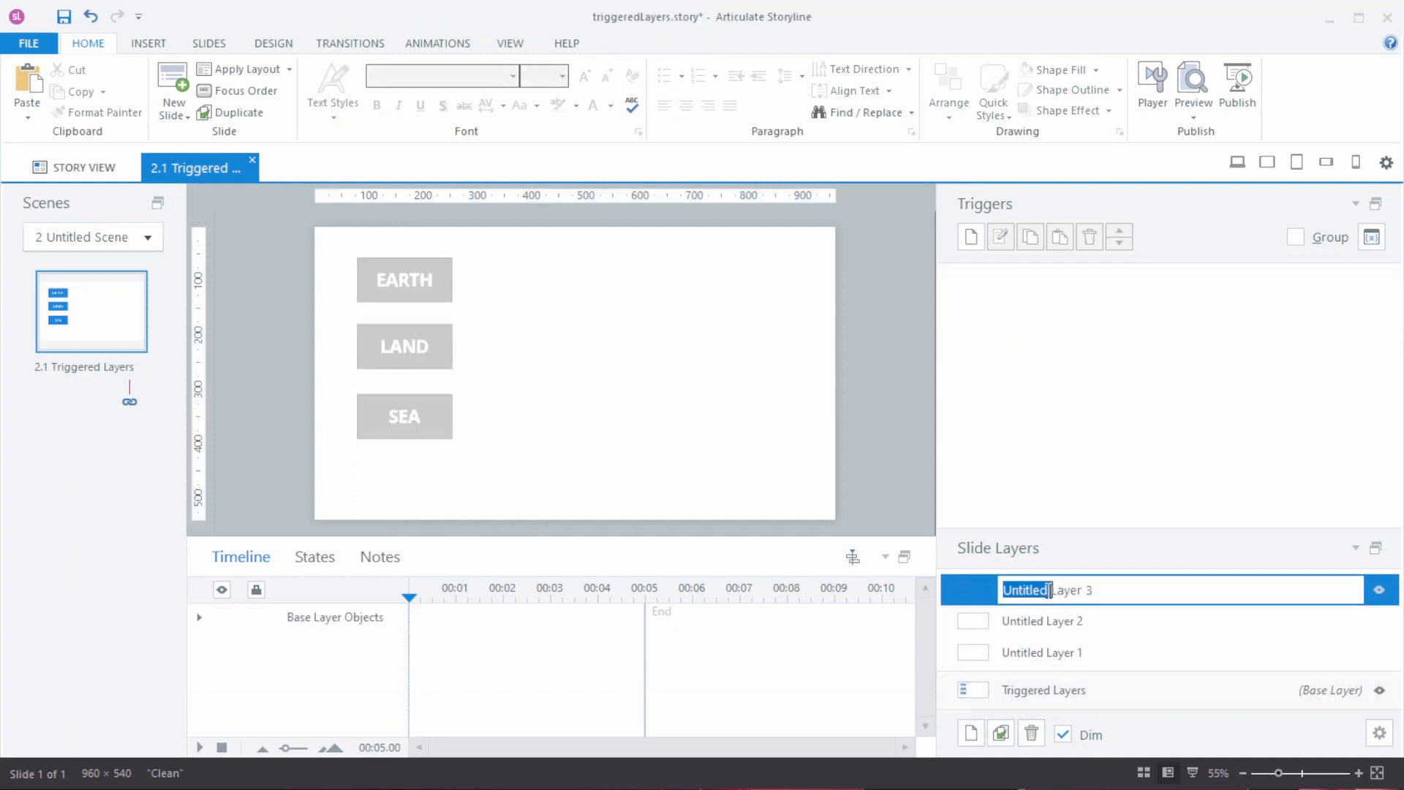
click(1049, 590)
drag(1108, 591, 995, 584)
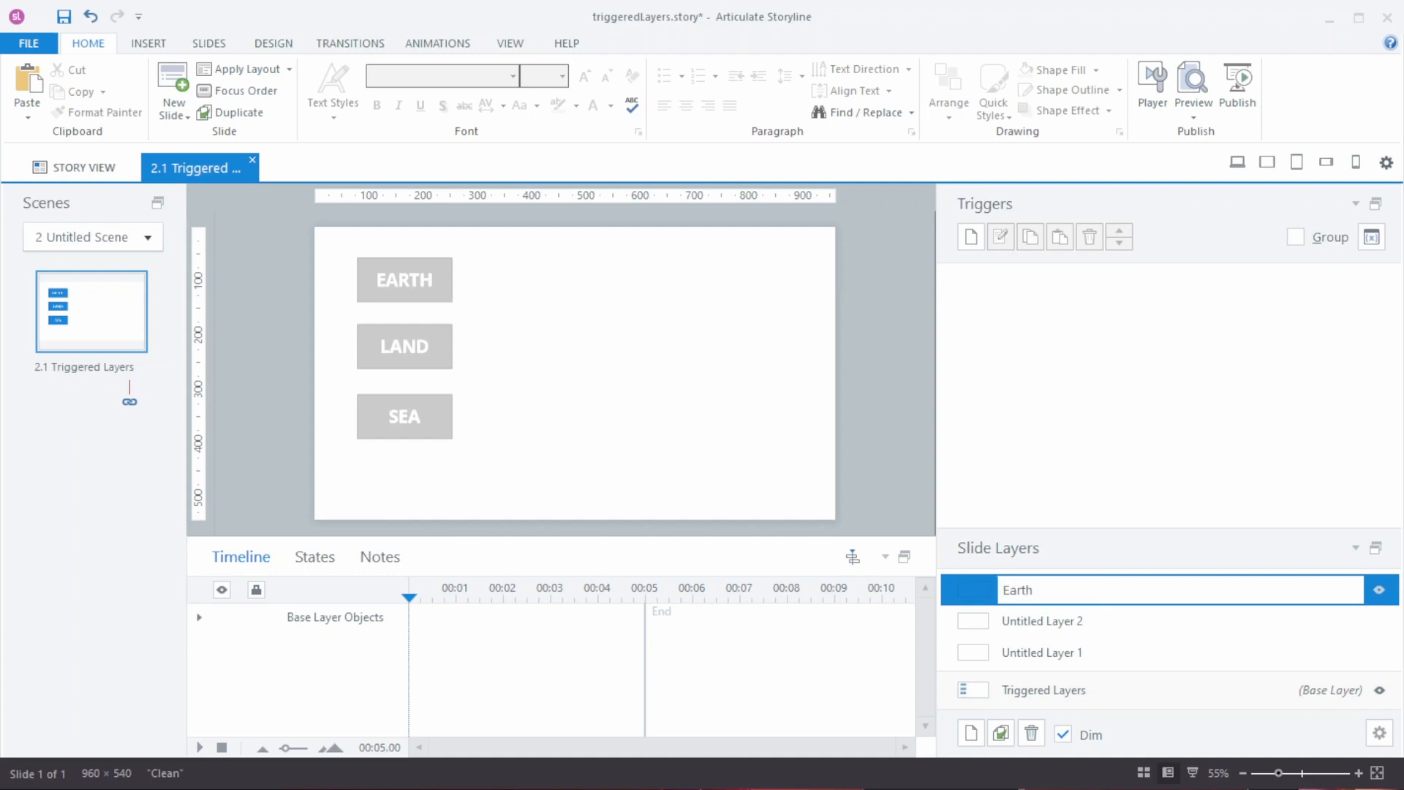
click(1009, 618)
click(1011, 617)
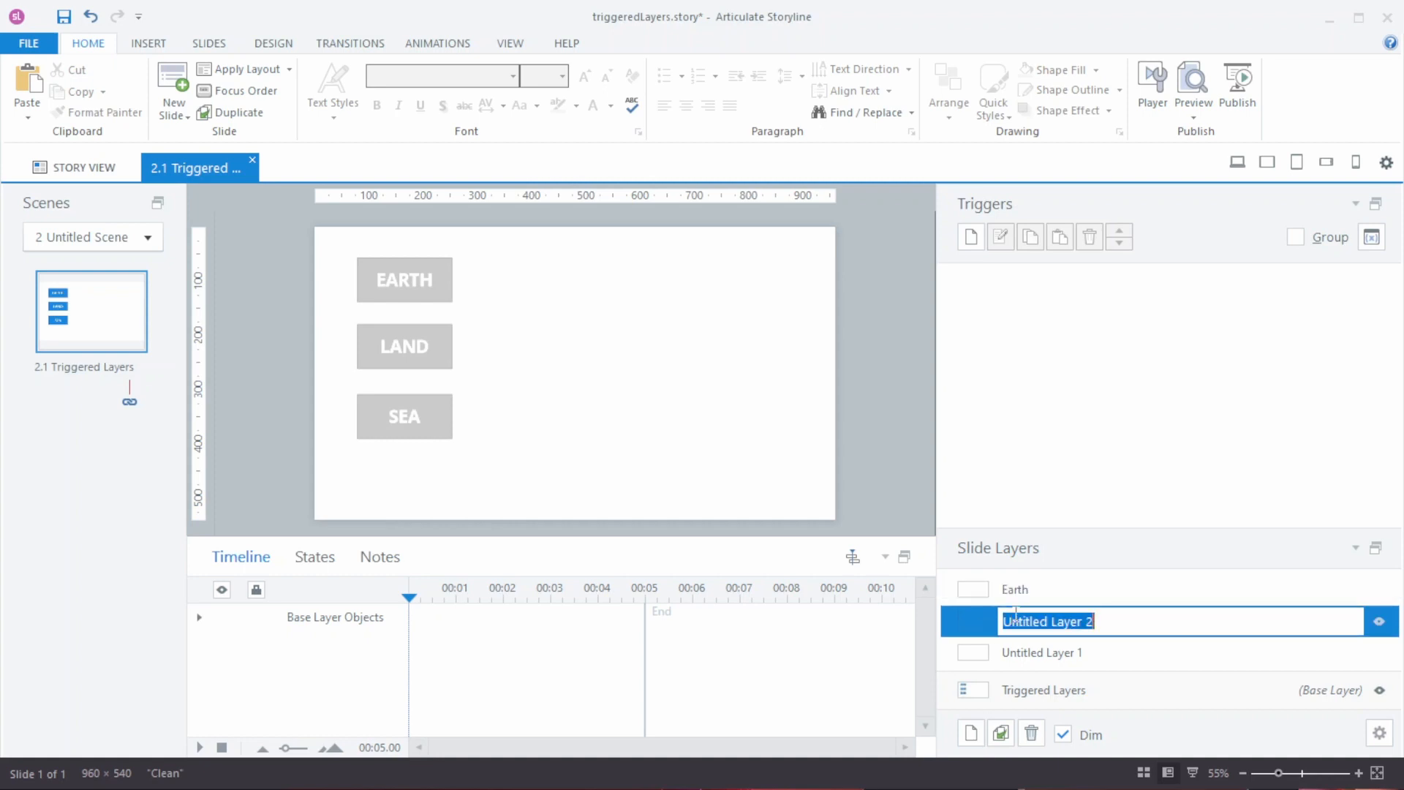
text(Land)
double_click(1018, 653)
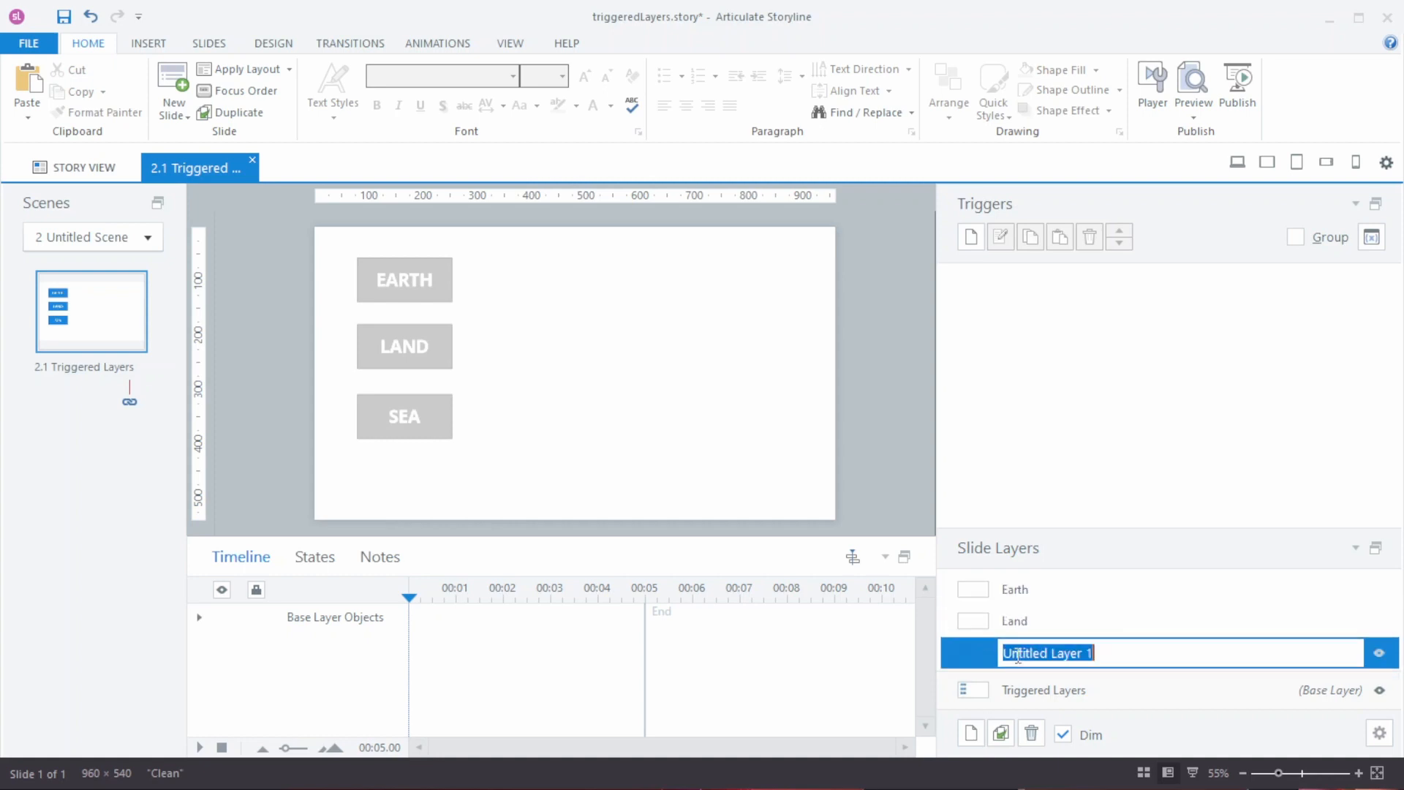
text(Sea)
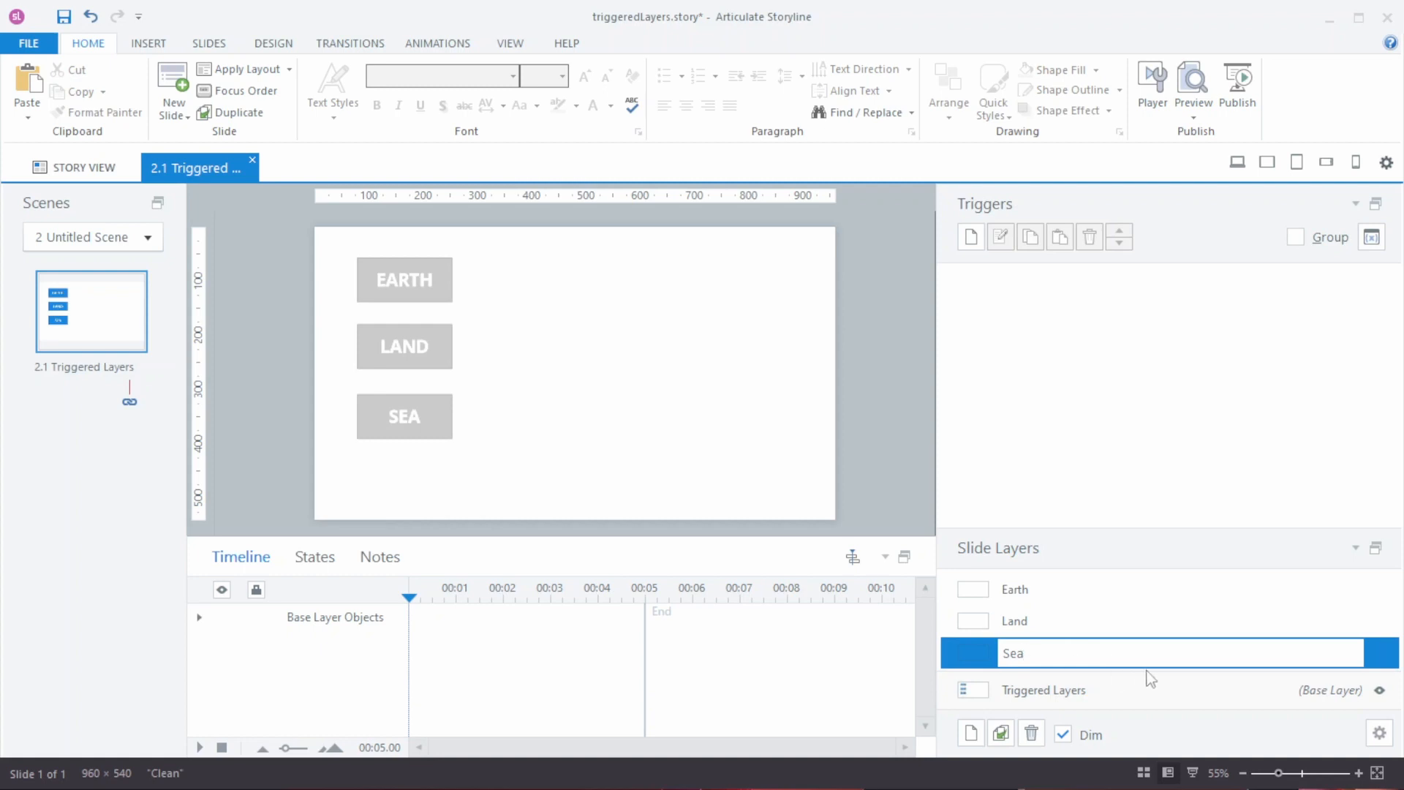
On the Earth layer, insert the 6200 x 3487 globe illustration from an "earth" search, sized about 548 × 308 px beside the buttons
click(1108, 592)
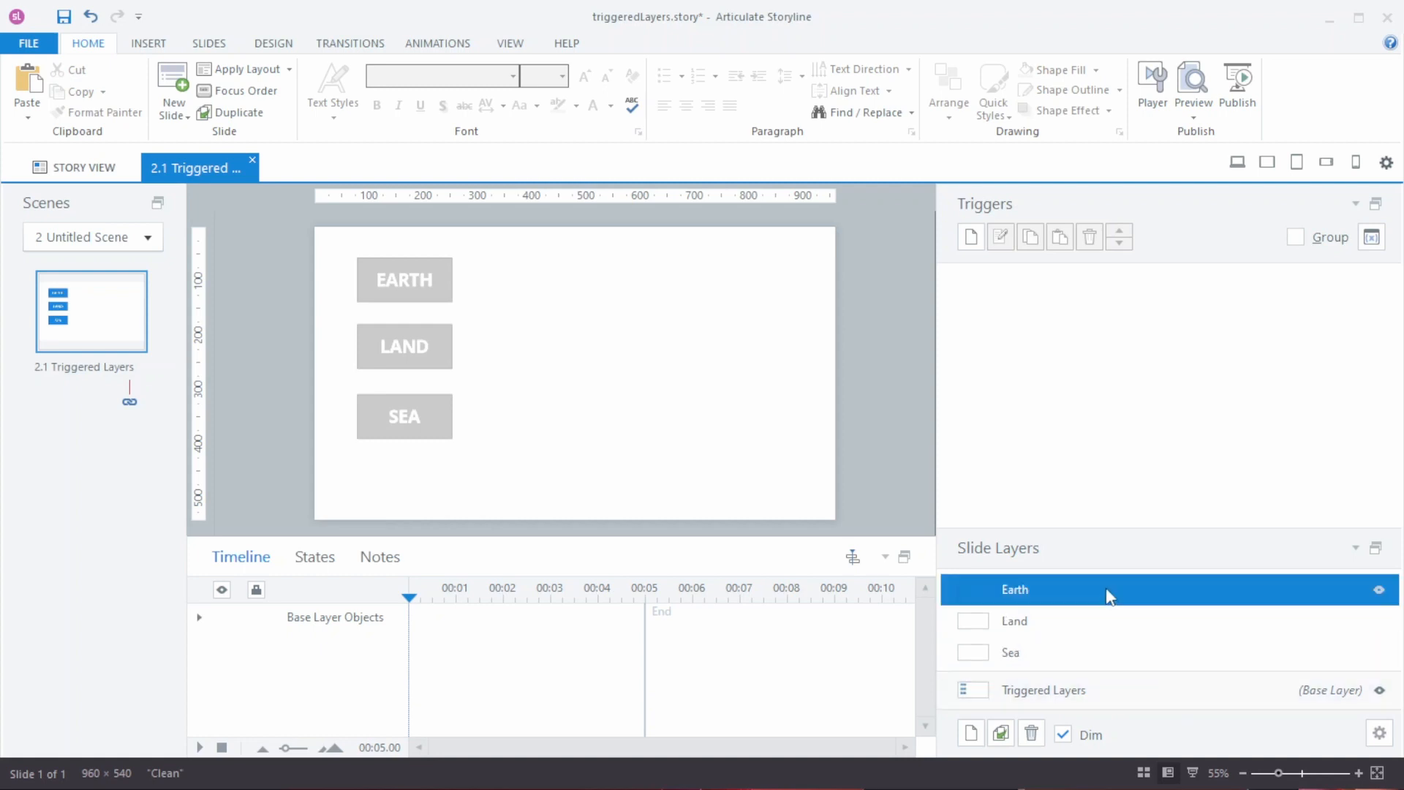
click(148, 43)
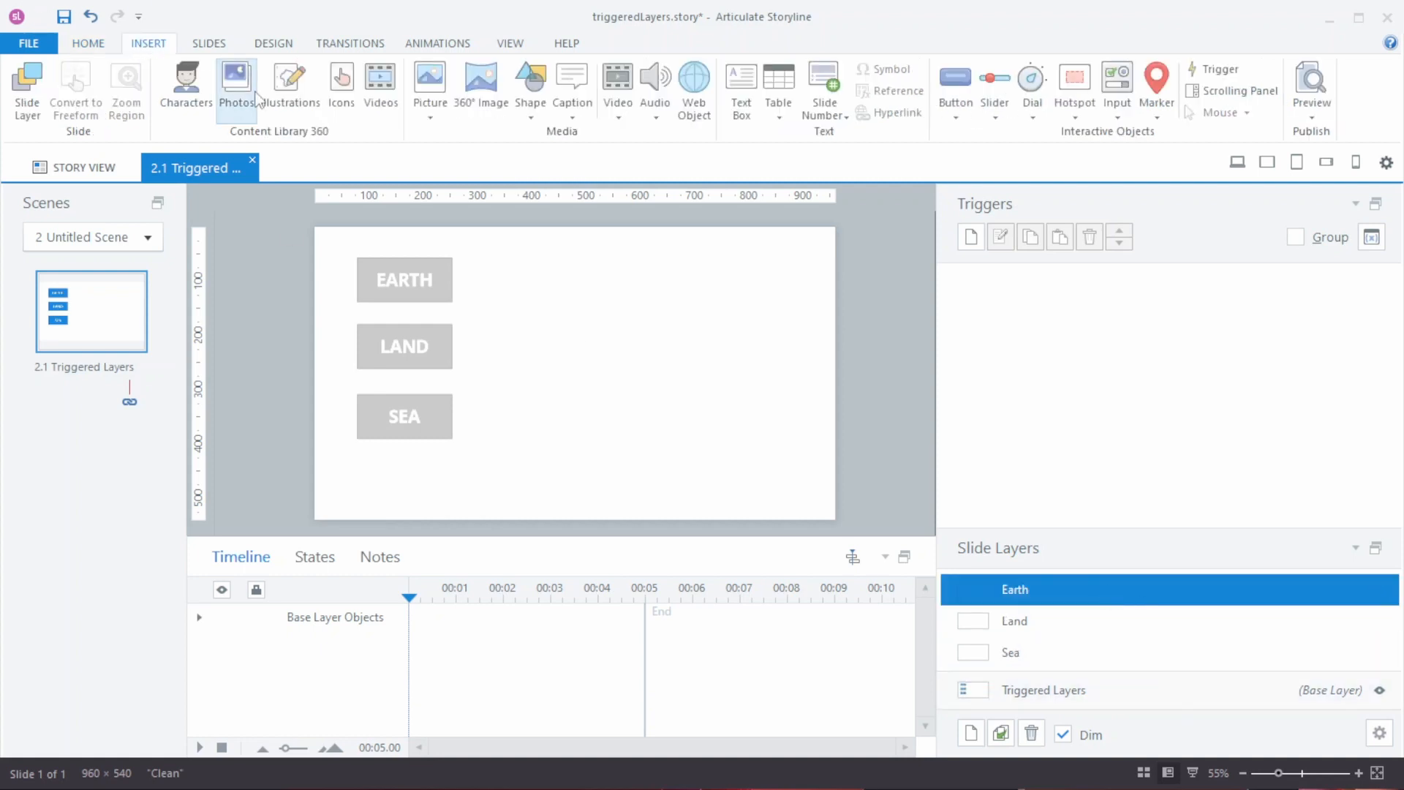
click(291, 92)
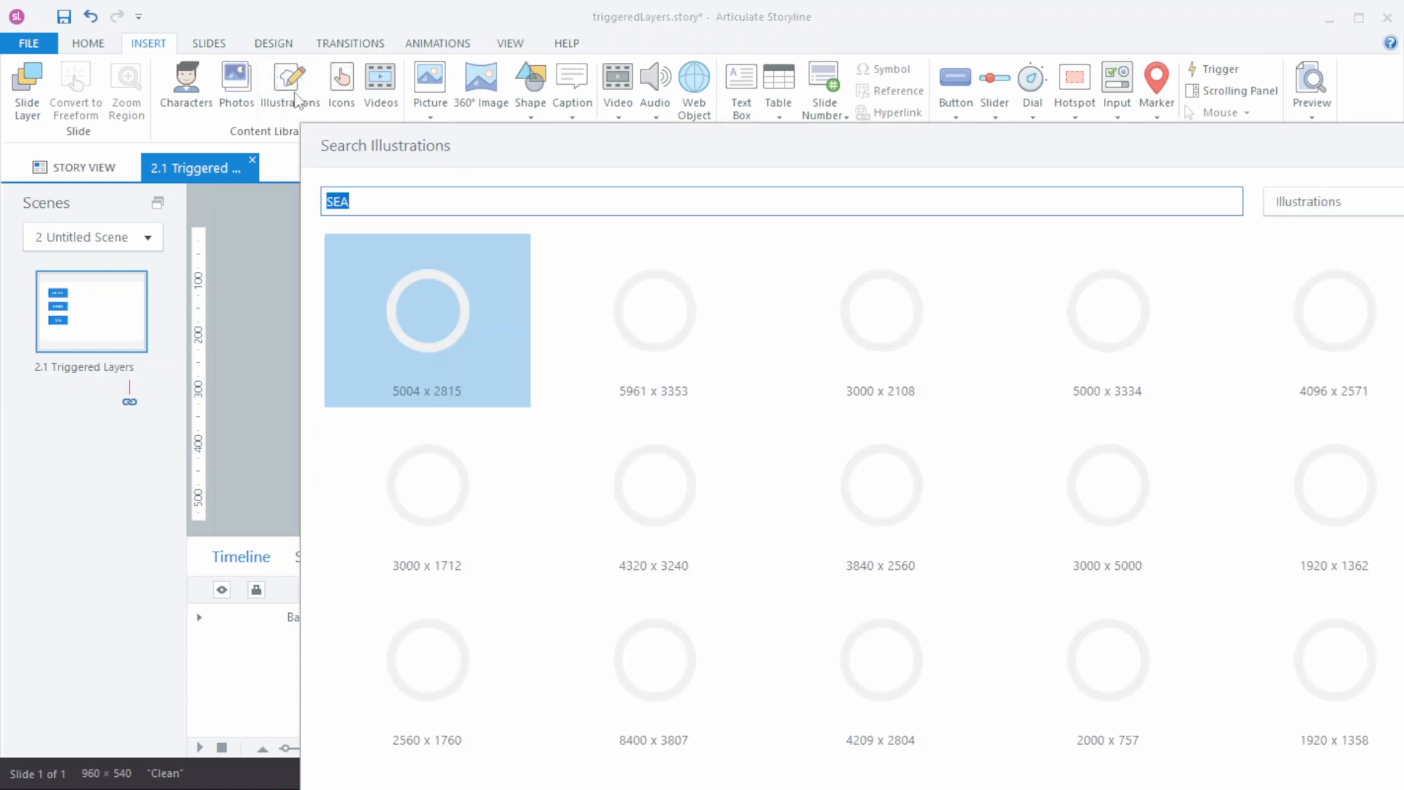
text(earth)
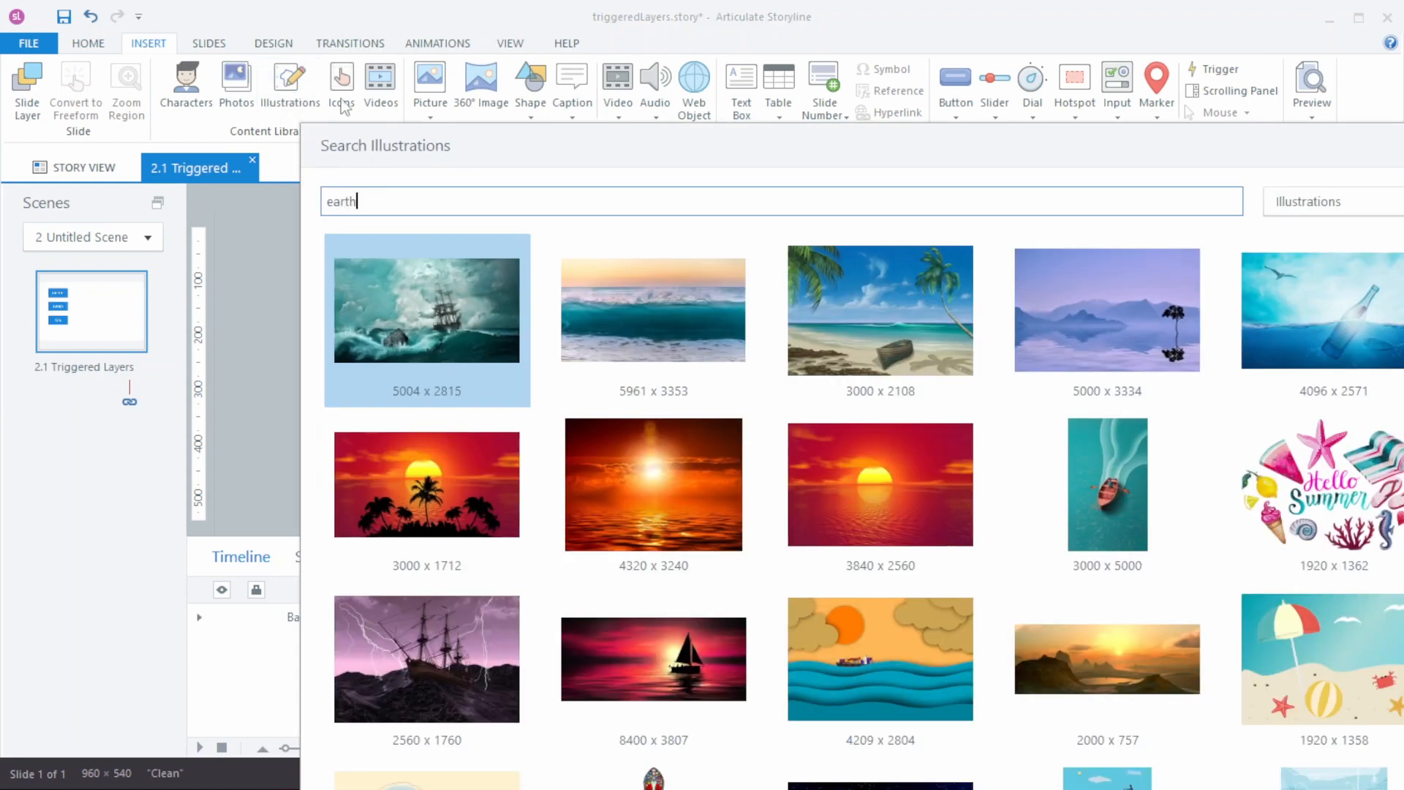
key(Return)
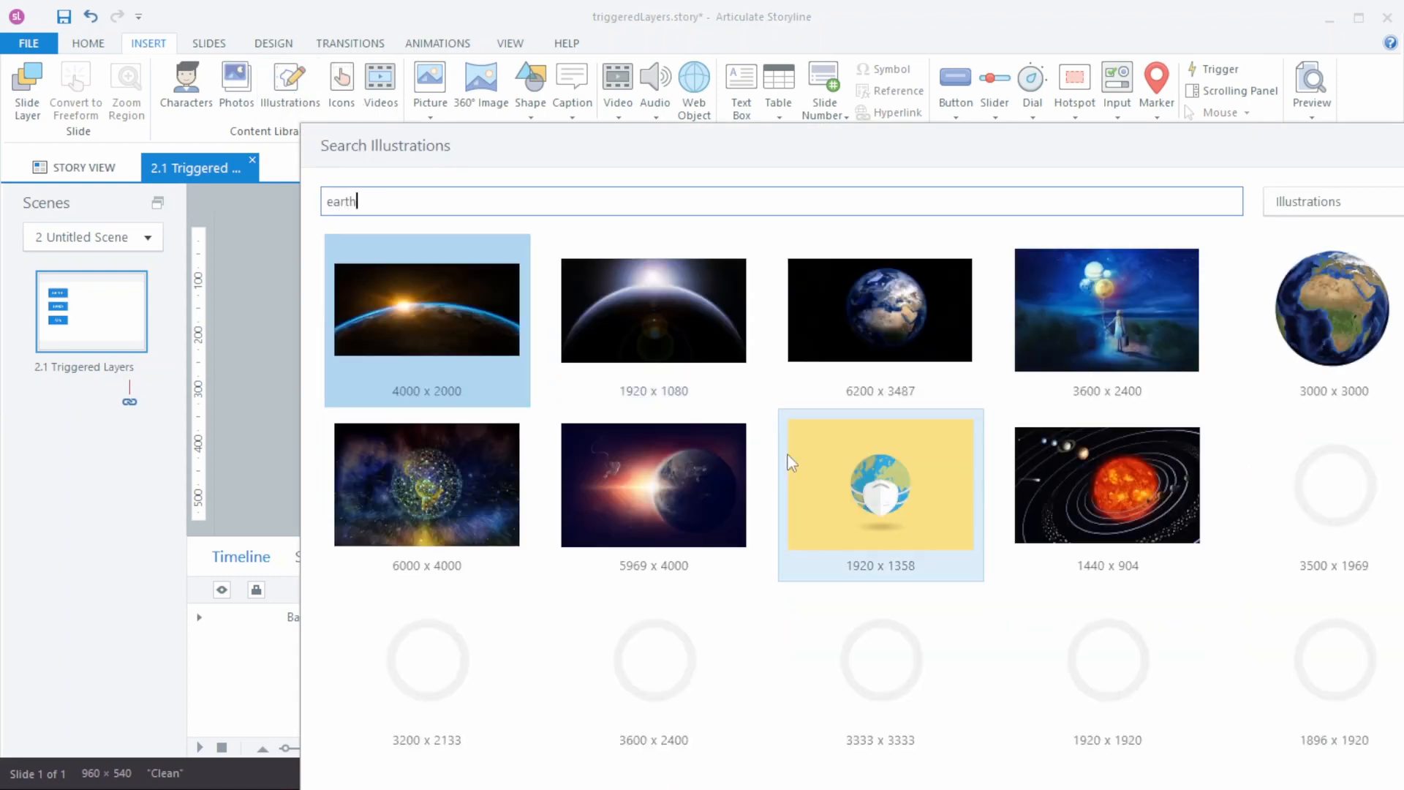
double_click(849, 350)
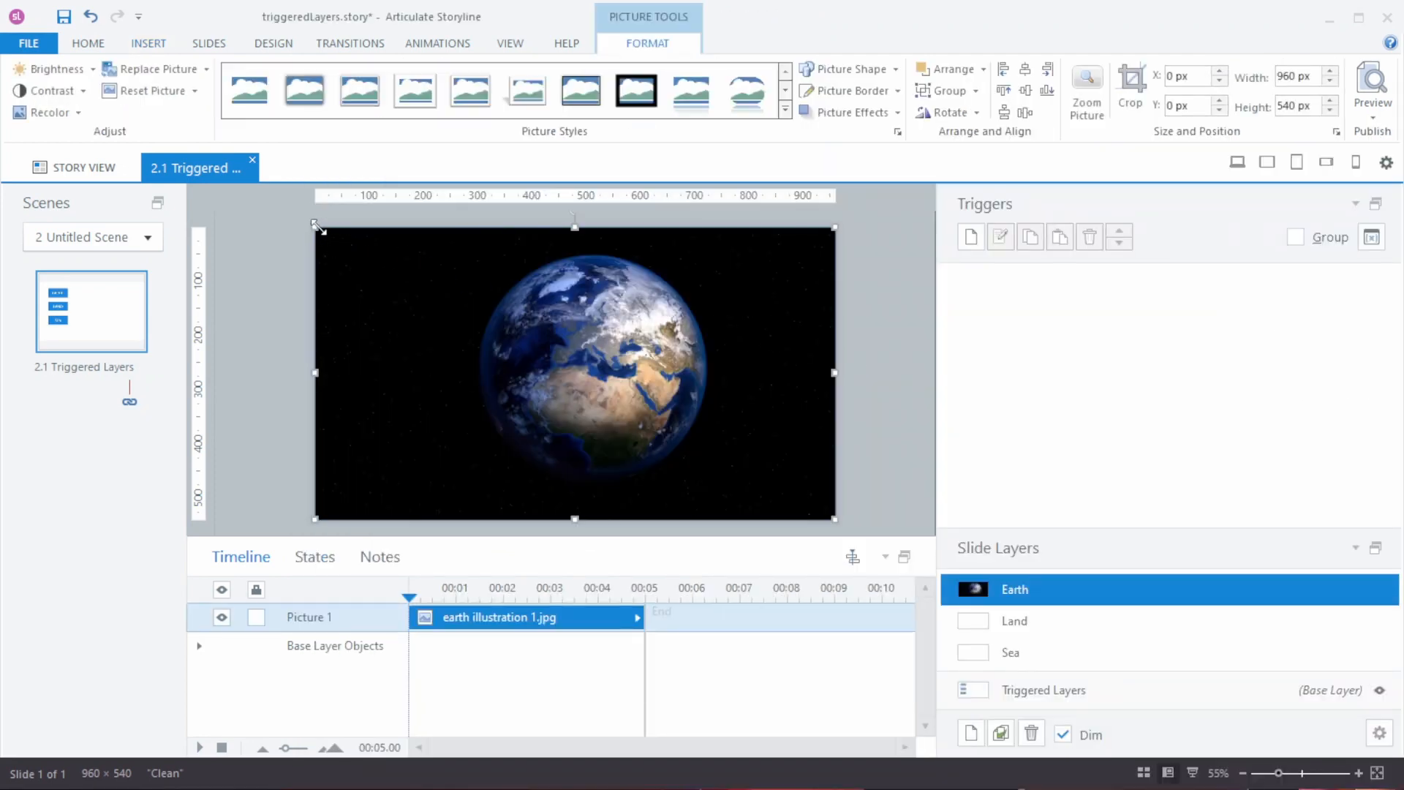
drag(316, 226, 539, 353)
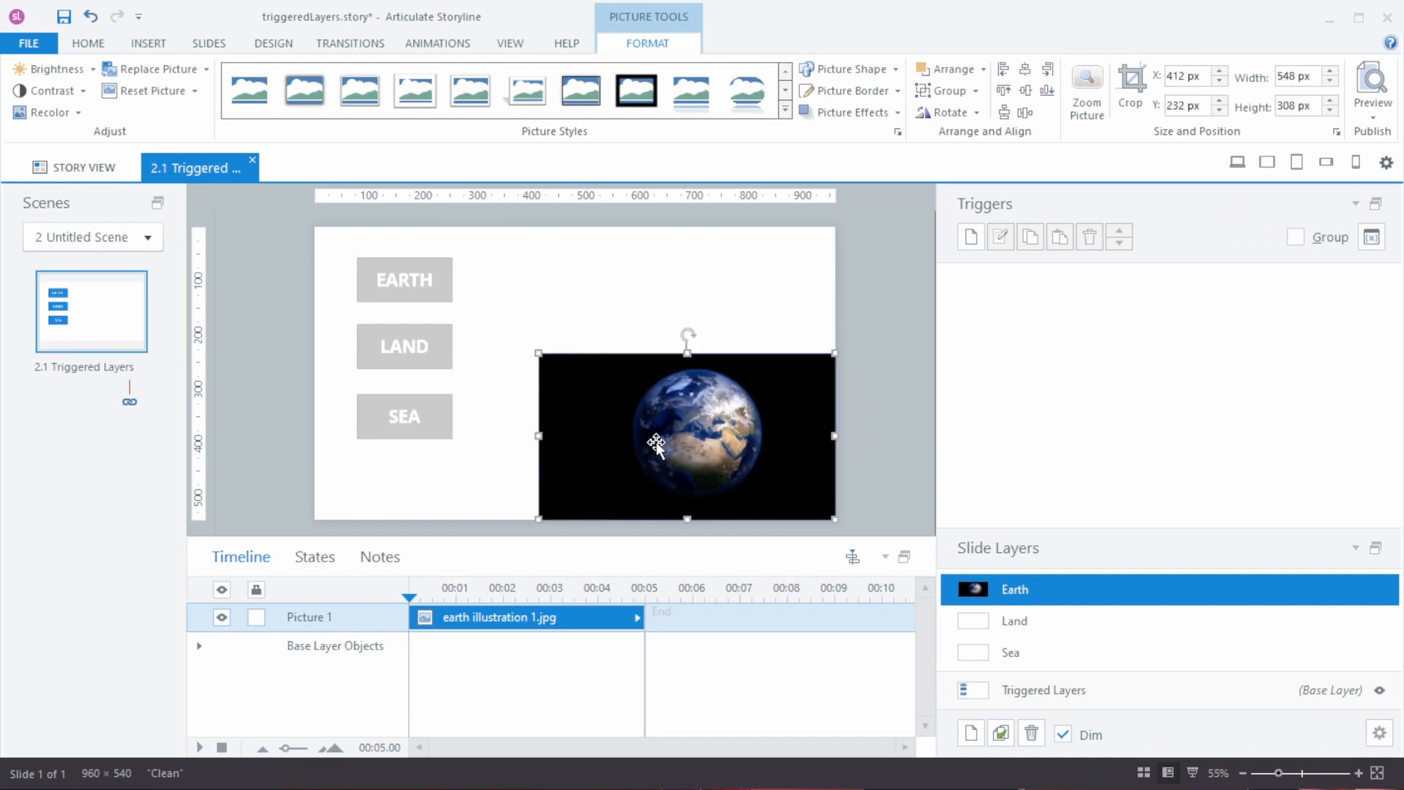
drag(656, 443, 621, 358)
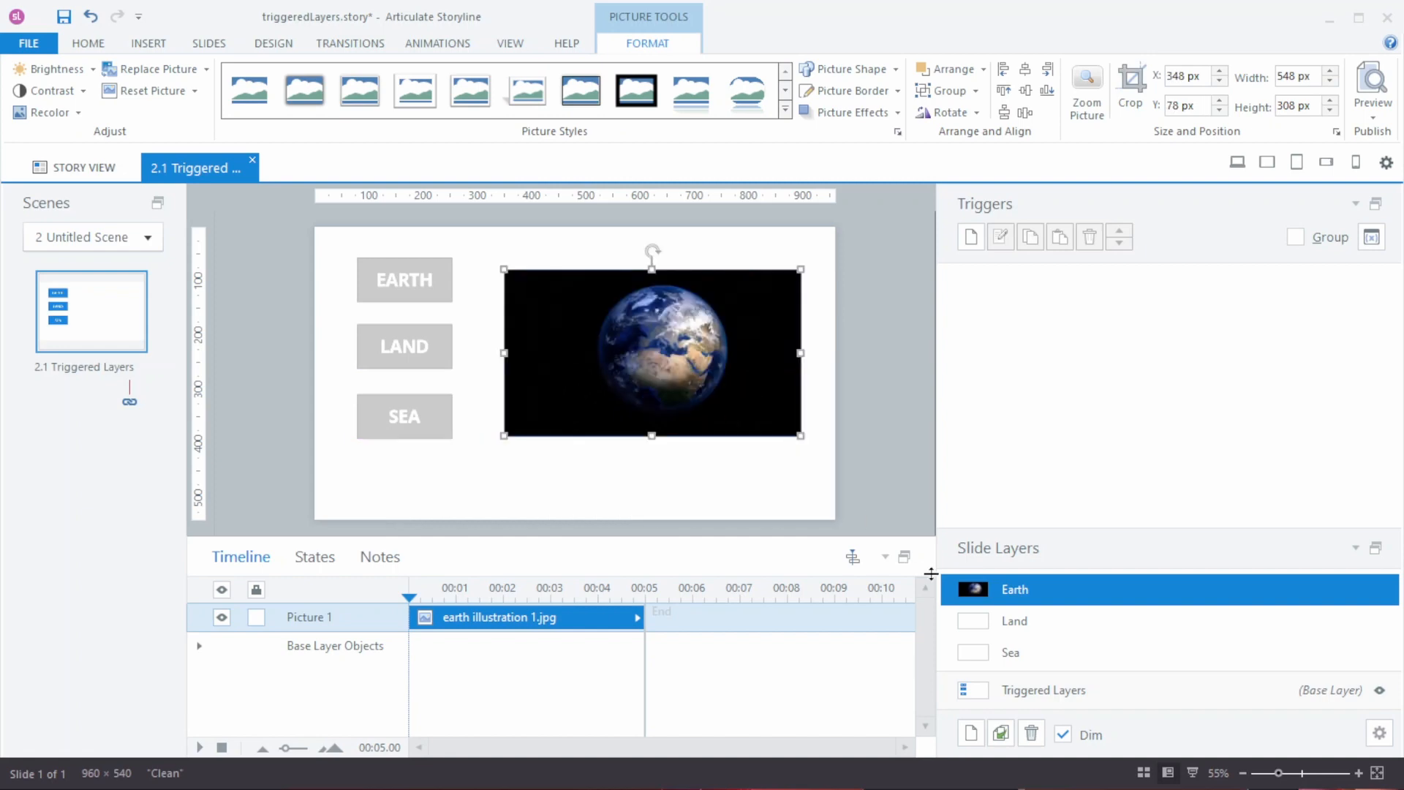
On the Land layer, search the illustrations for "land" and insert the 1920 x 1219 city skyline picture with the sun
click(1012, 620)
click(149, 44)
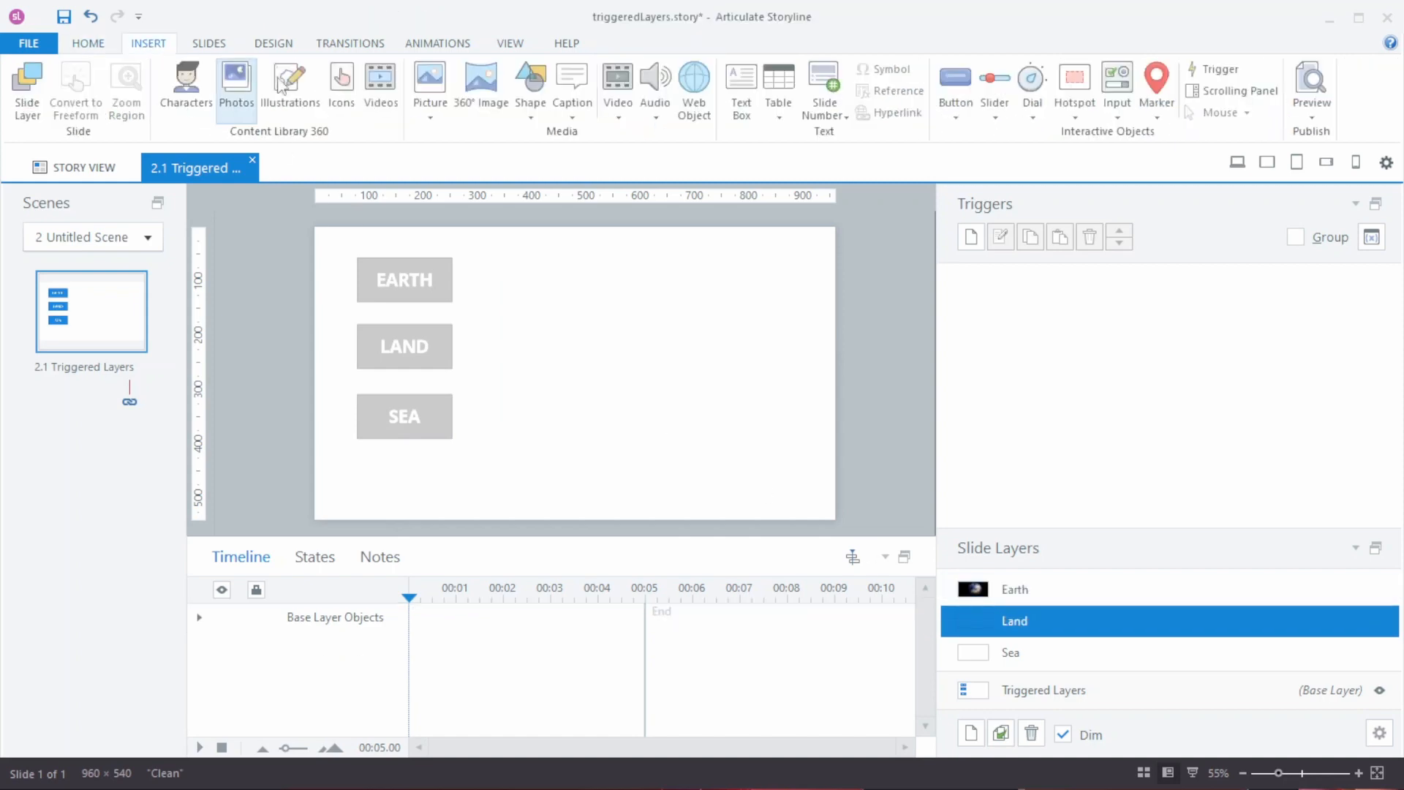
click(290, 95)
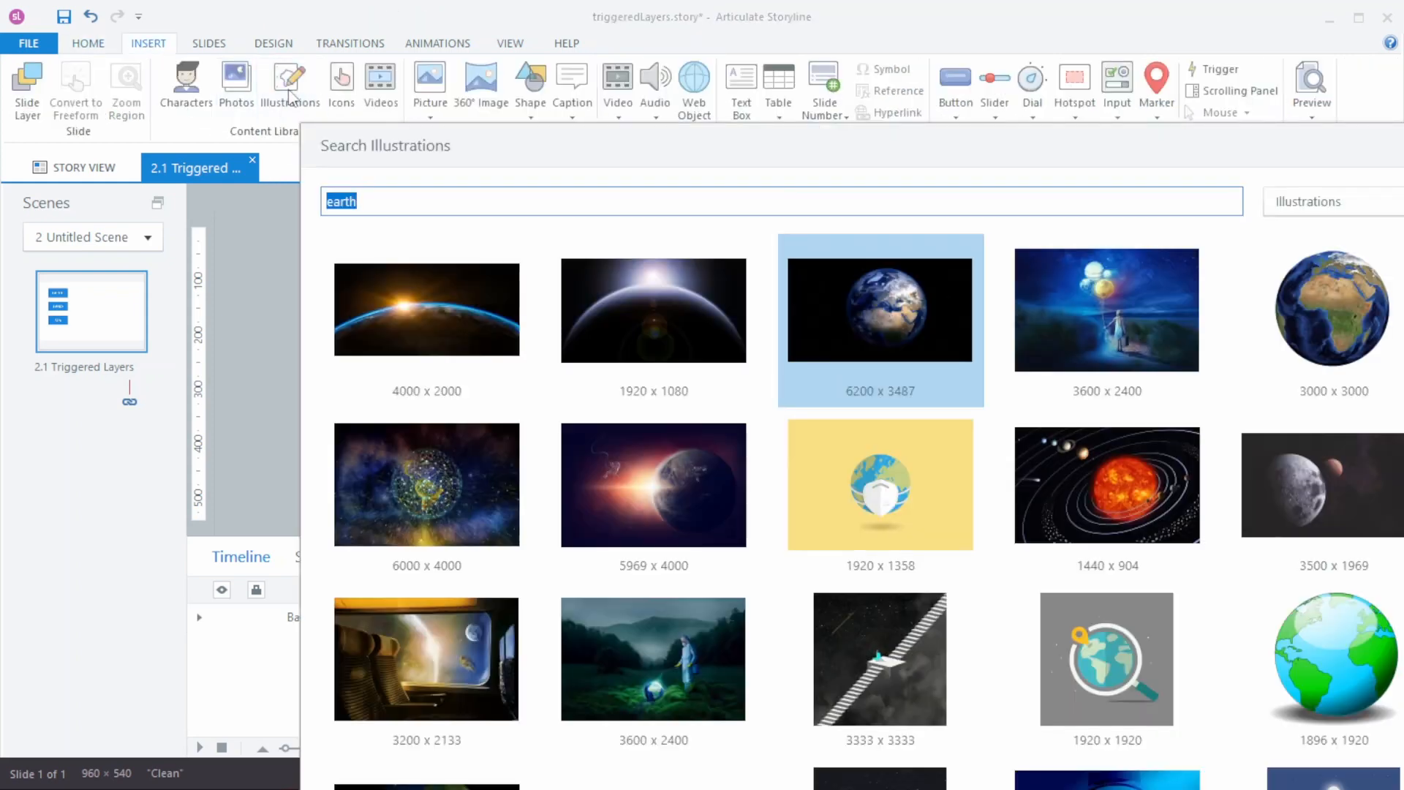
text(land)
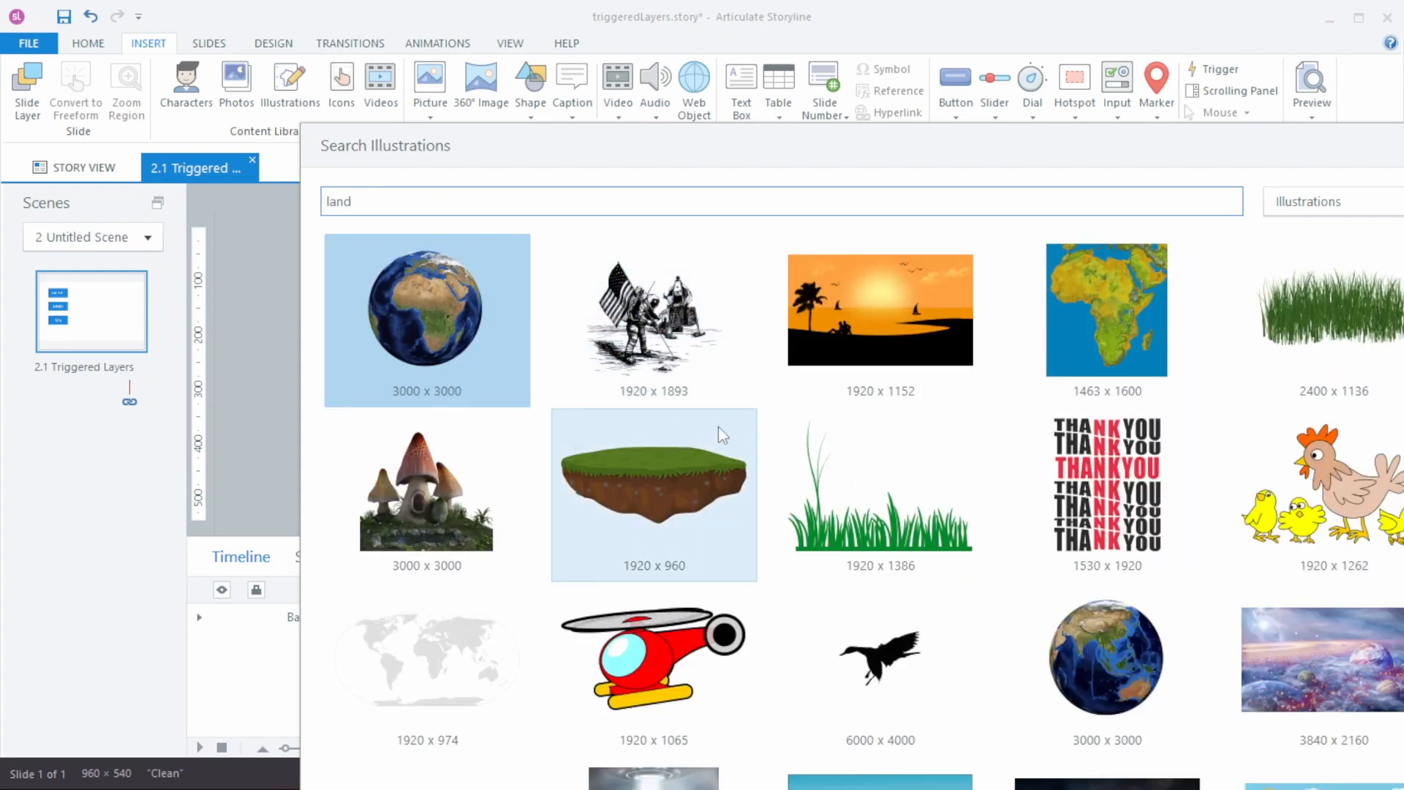
scroll(719, 427, down, 3)
scroll(718, 429, down, 3)
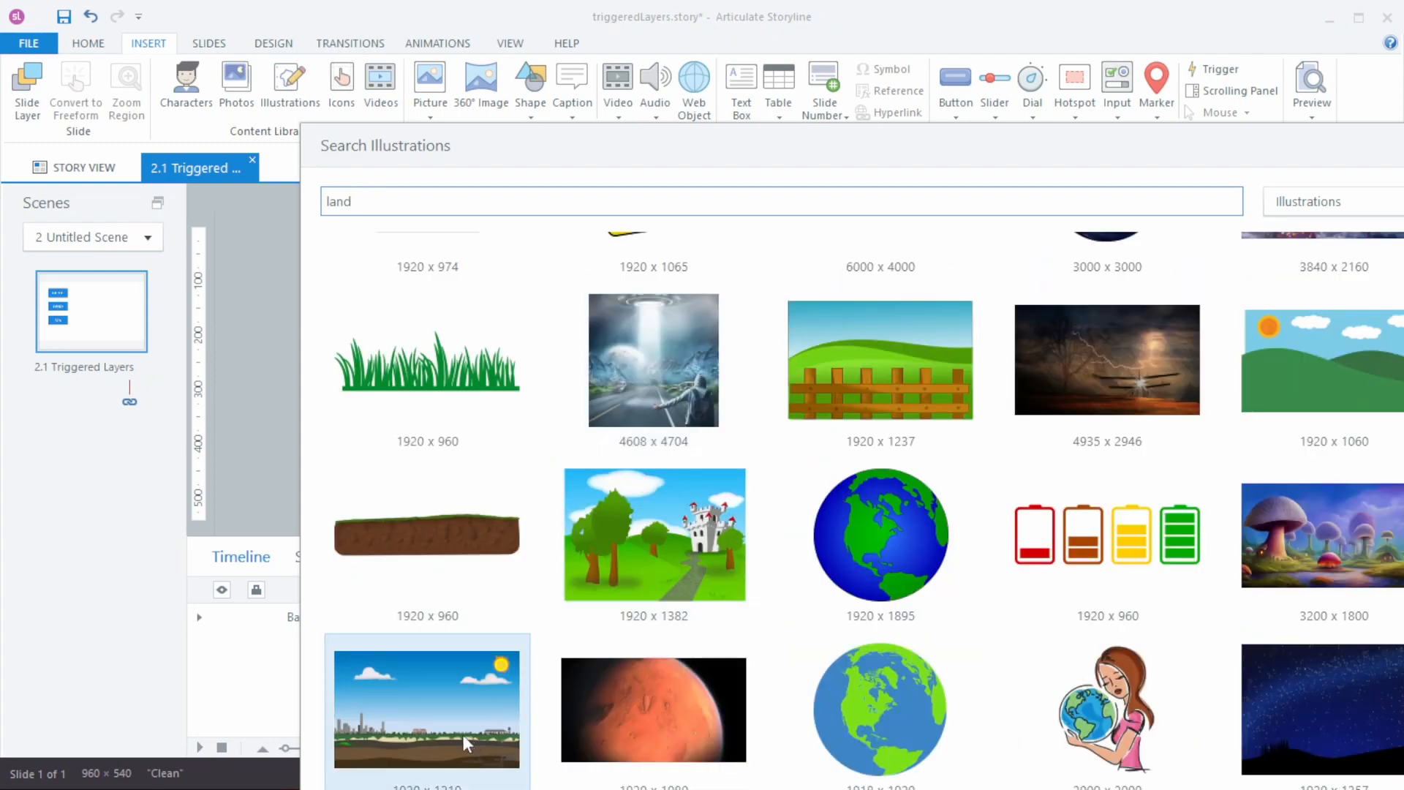
scroll(443, 726, down, 1)
click(443, 725)
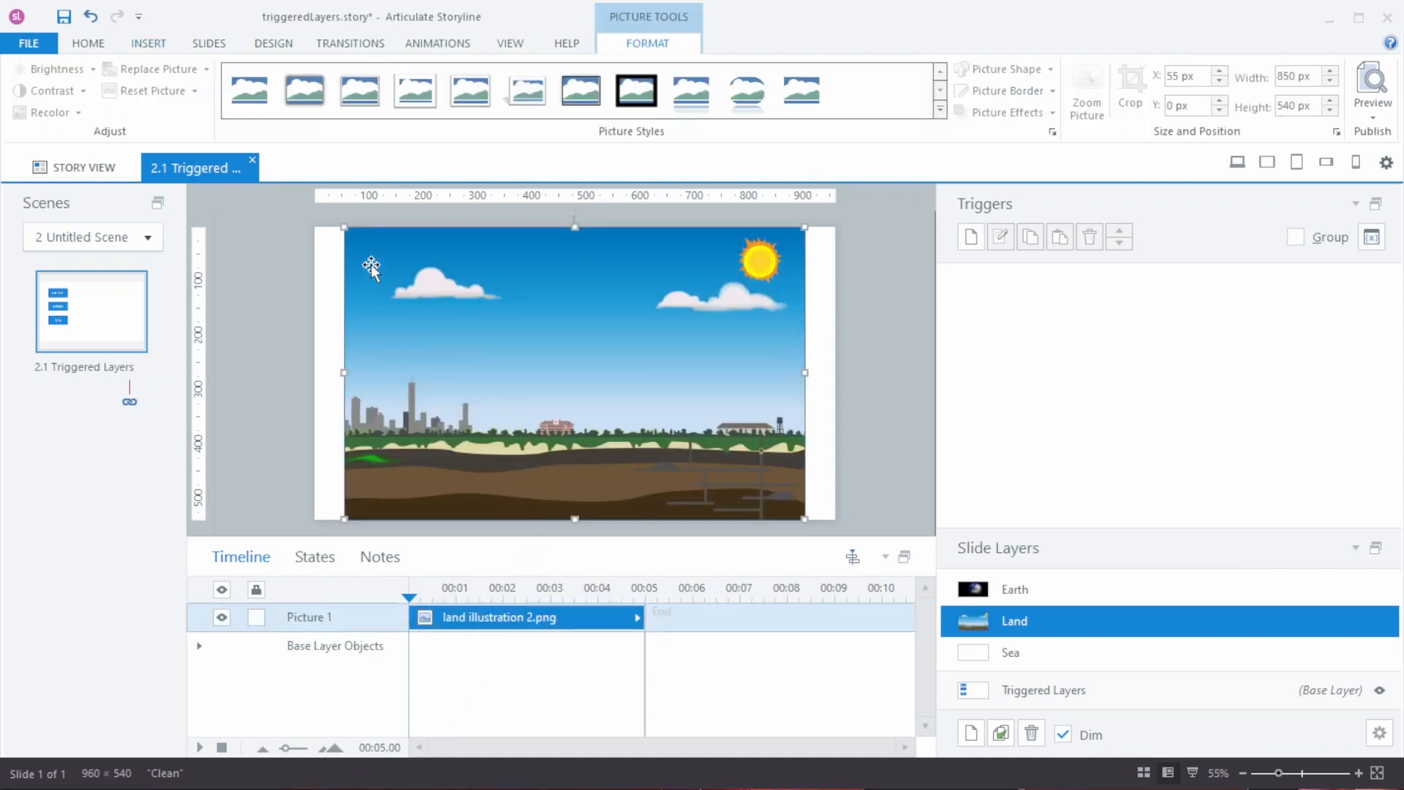
Shrink the land picture to about 502 × 319 px and place it beside the buttons at about X 377, Y 71 px
drag(344, 225, 505, 329)
drag(621, 414, 613, 351)
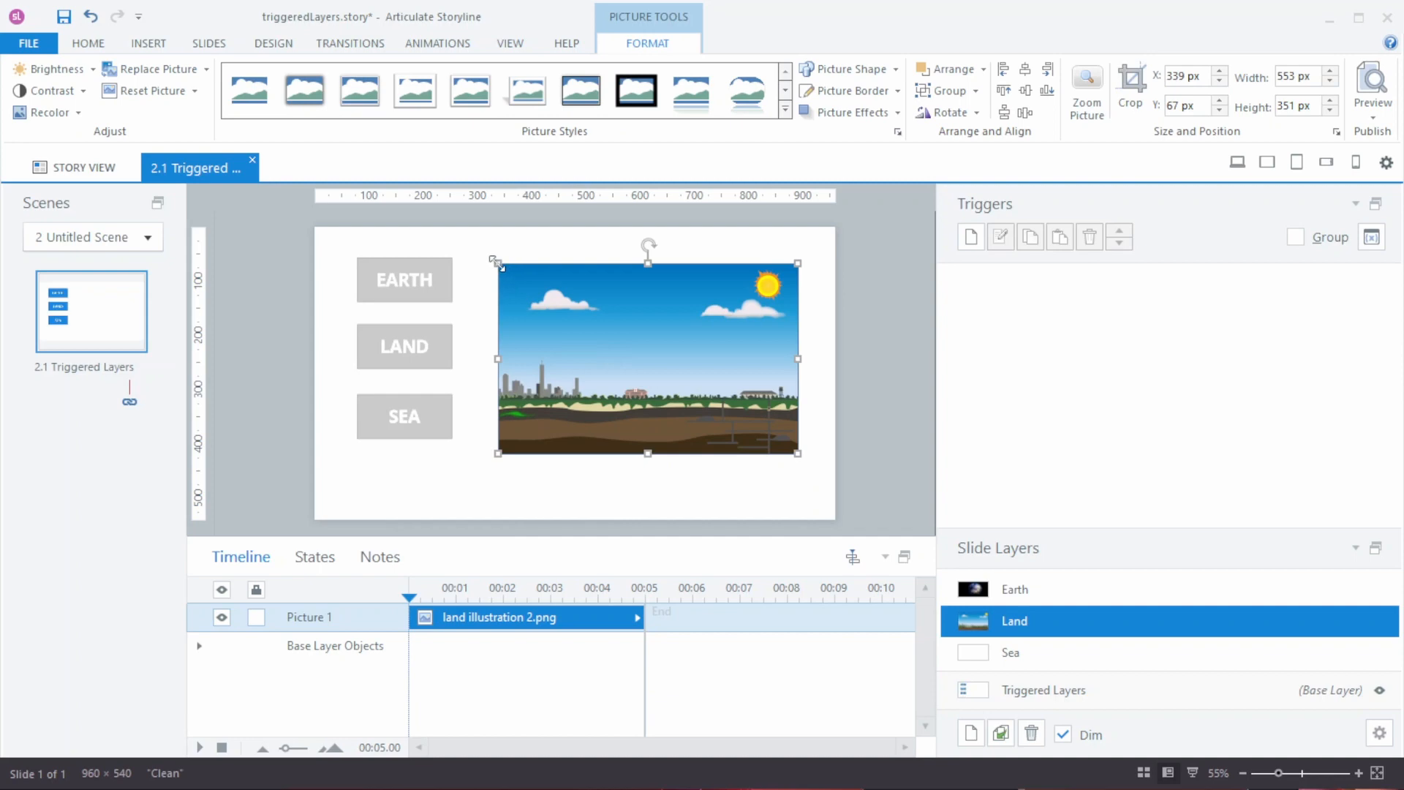
drag(494, 261, 524, 279)
drag(622, 367, 613, 352)
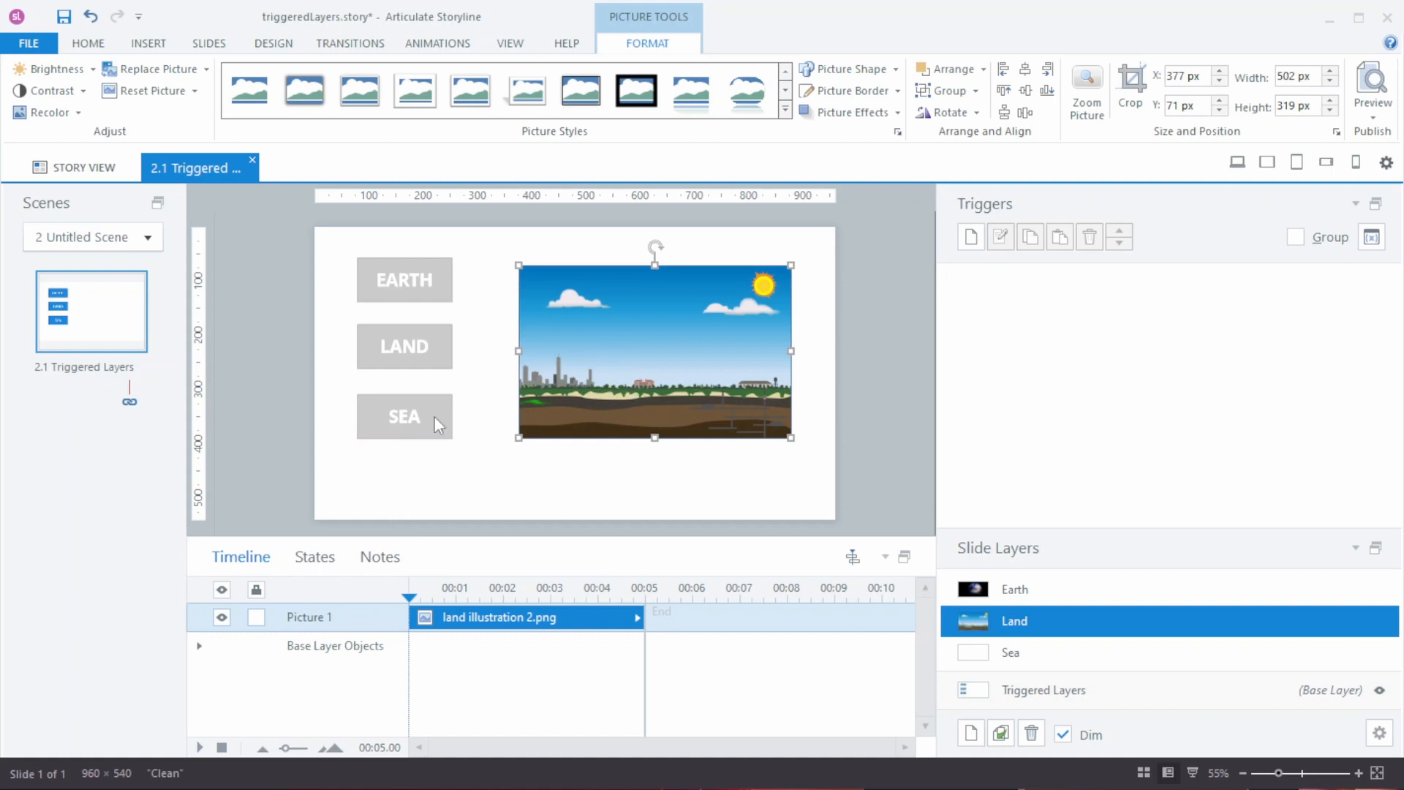
On the Sea layer, search the illustrations for "sea" and insert the 5004 x 2815 picture of a sailing ship in a storm
click(1033, 652)
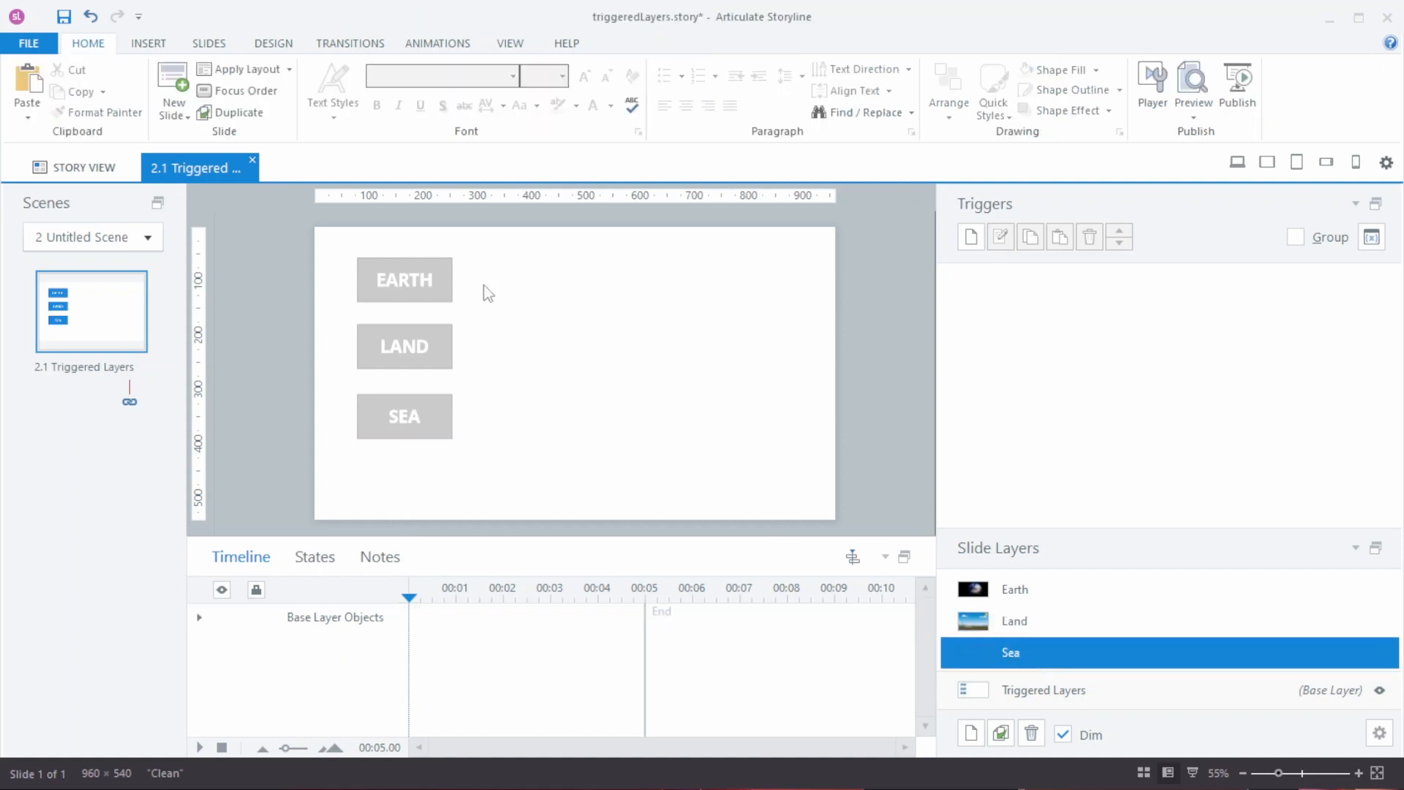
click(146, 43)
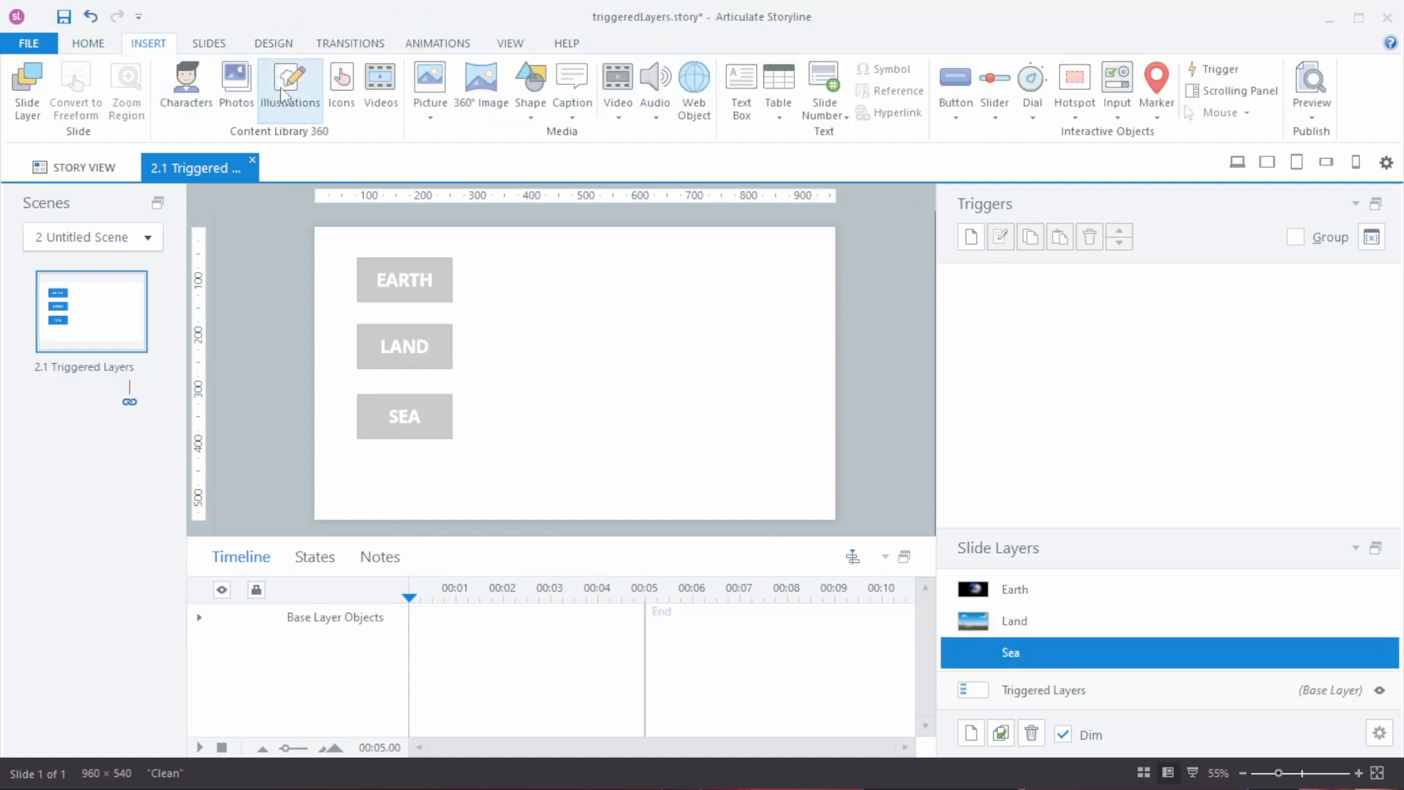
click(282, 95)
text(se)
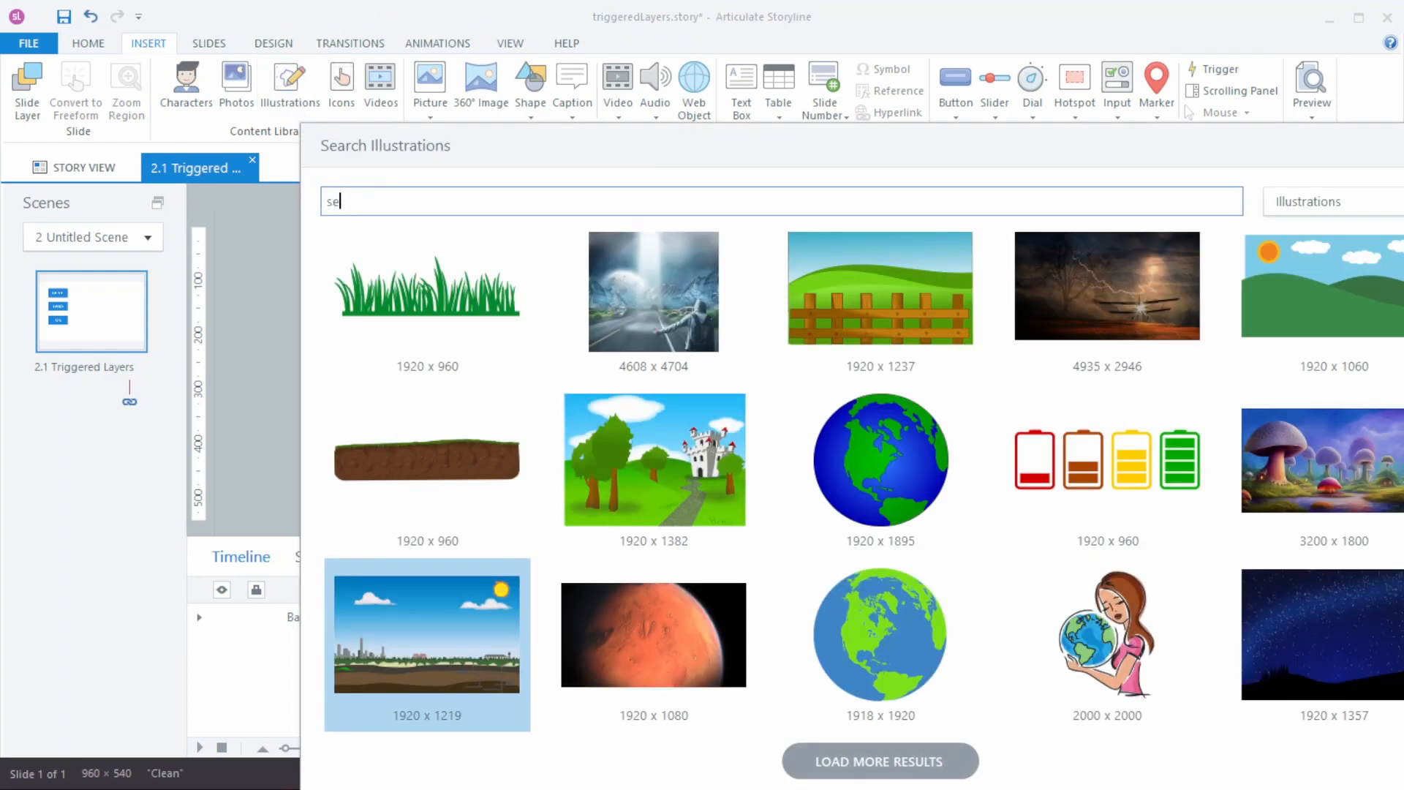
text(a)
key(Return)
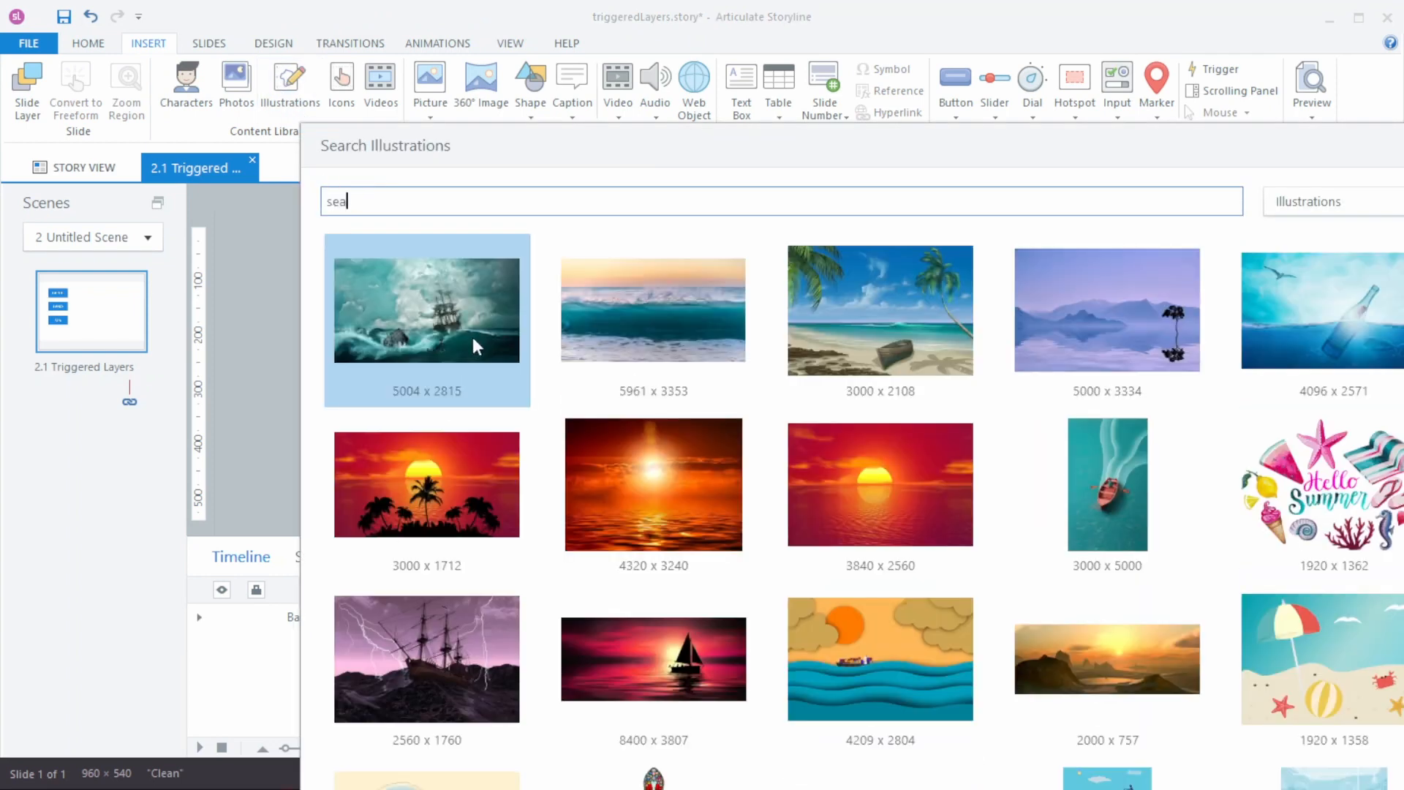
double_click(474, 335)
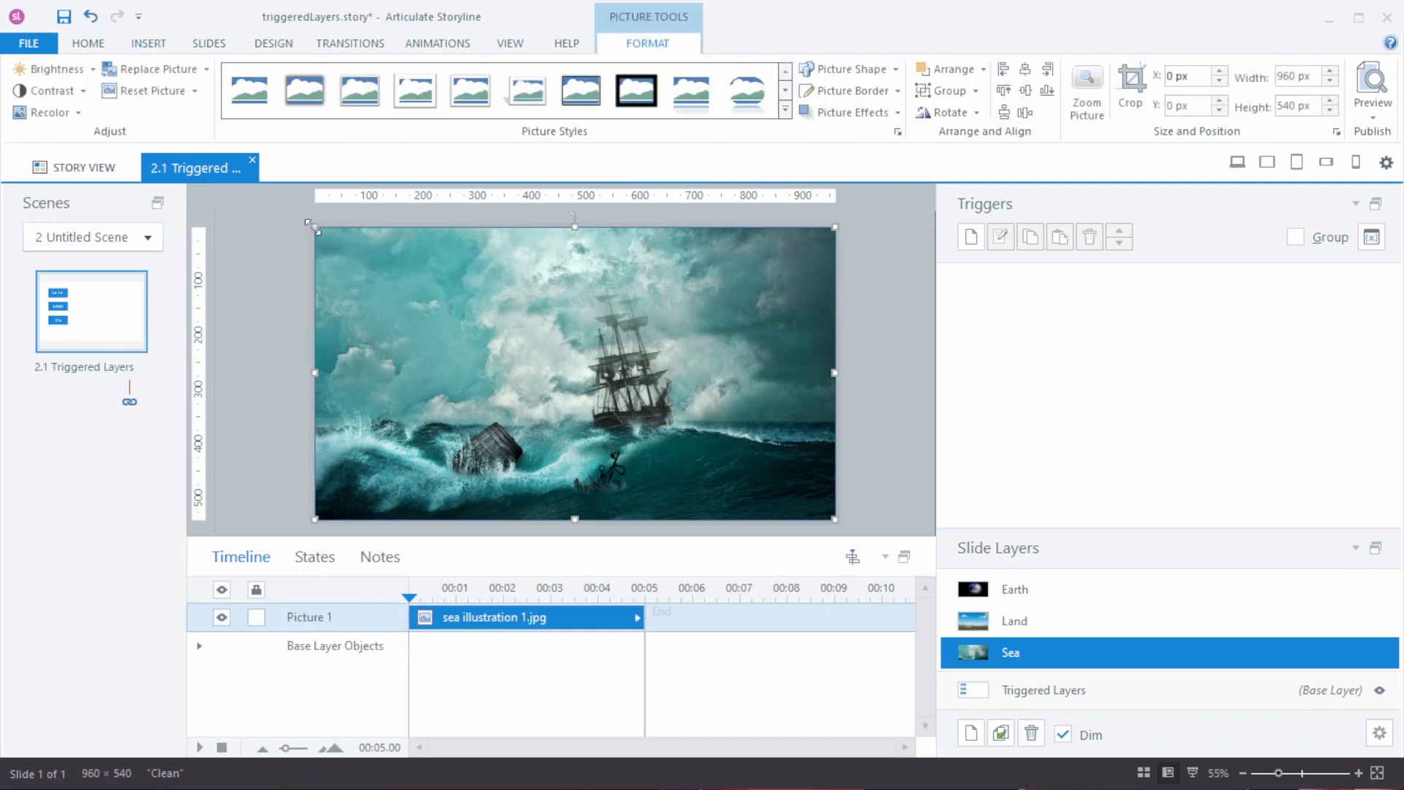
Shrink the sea picture, place it beside the buttons, and show the Land layer for comparison
drag(339, 239, 535, 351)
drag(644, 411, 610, 336)
click(658, 468)
drag(658, 389, 657, 379)
click(672, 471)
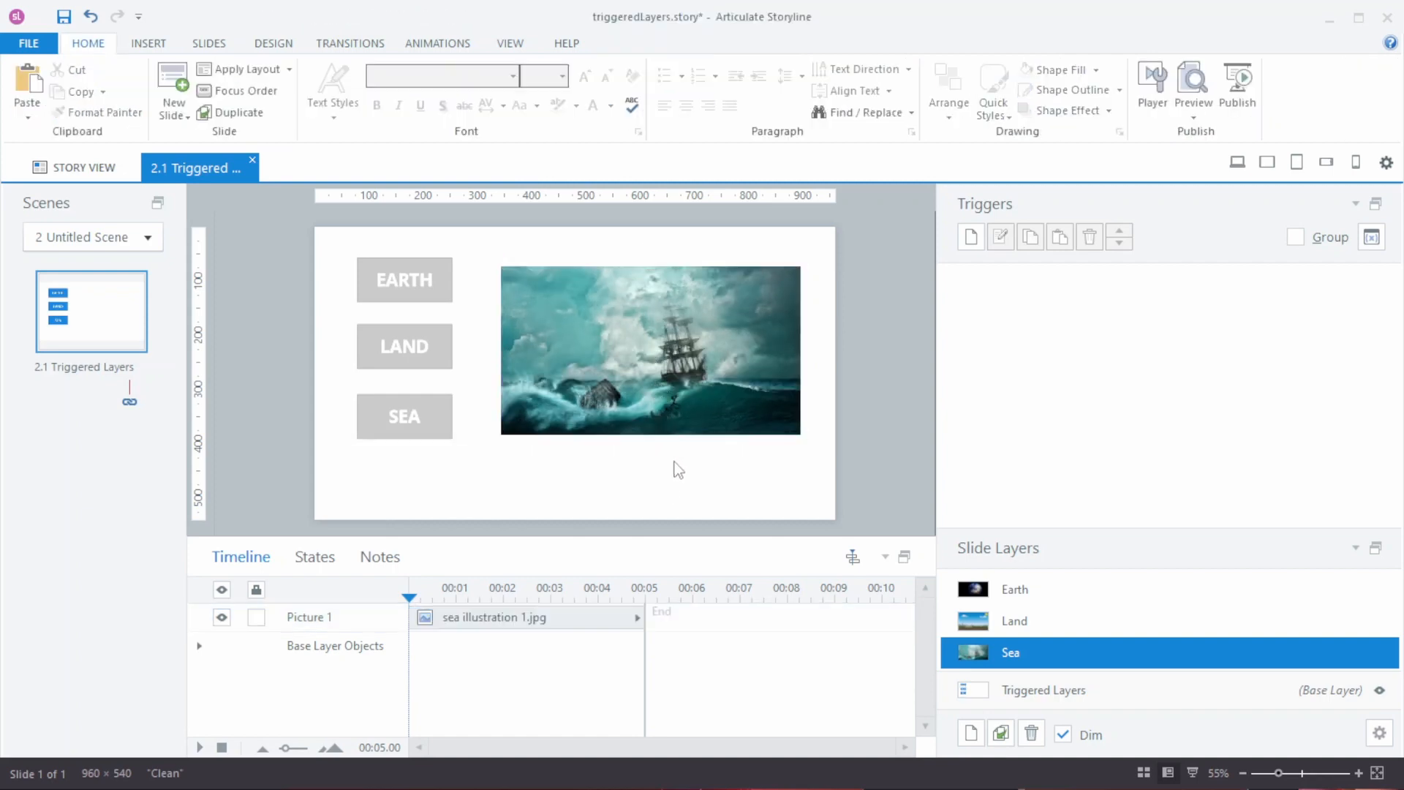
click(1032, 621)
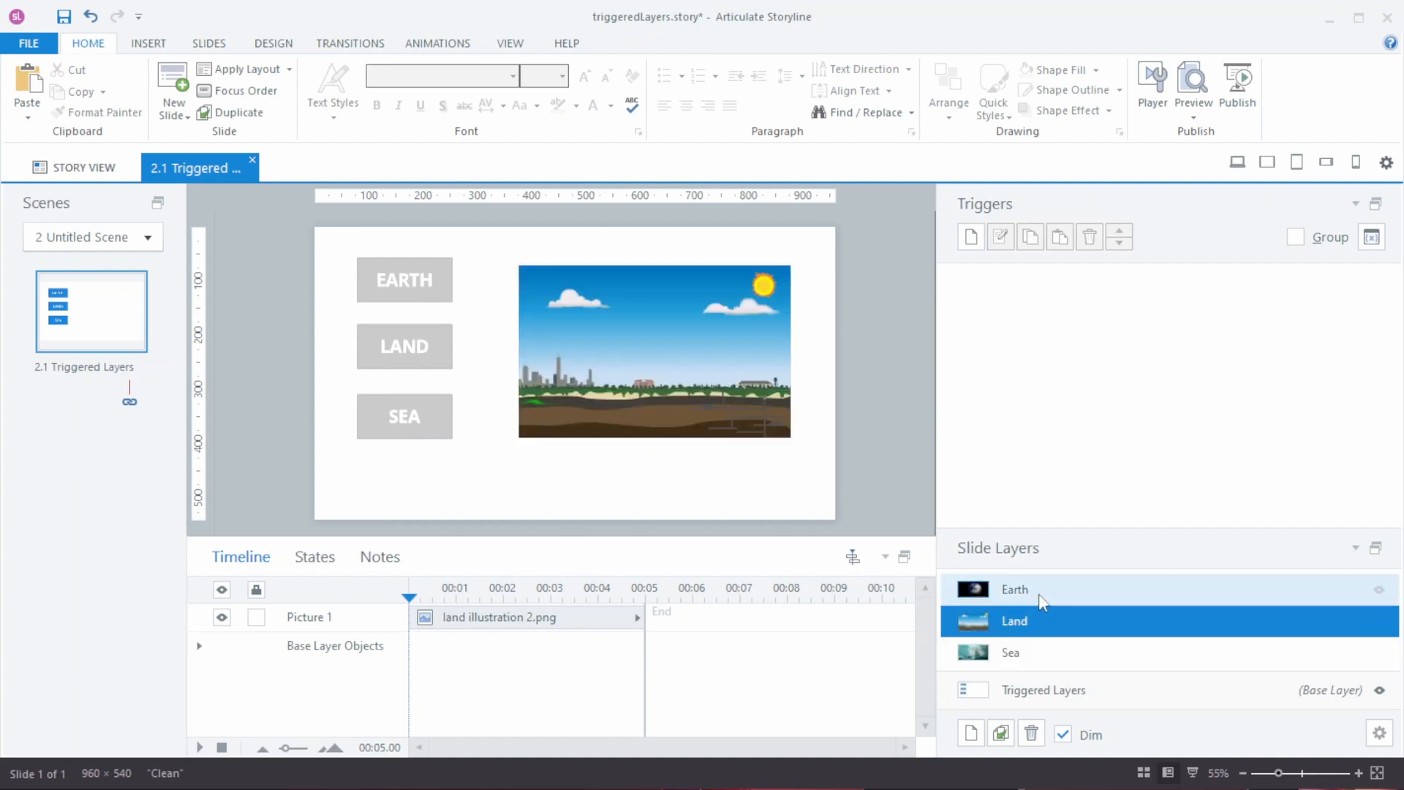
Review the illustrations on the Earth, Land and Sea layers against the base layer
click(1041, 596)
click(1040, 618)
click(1037, 650)
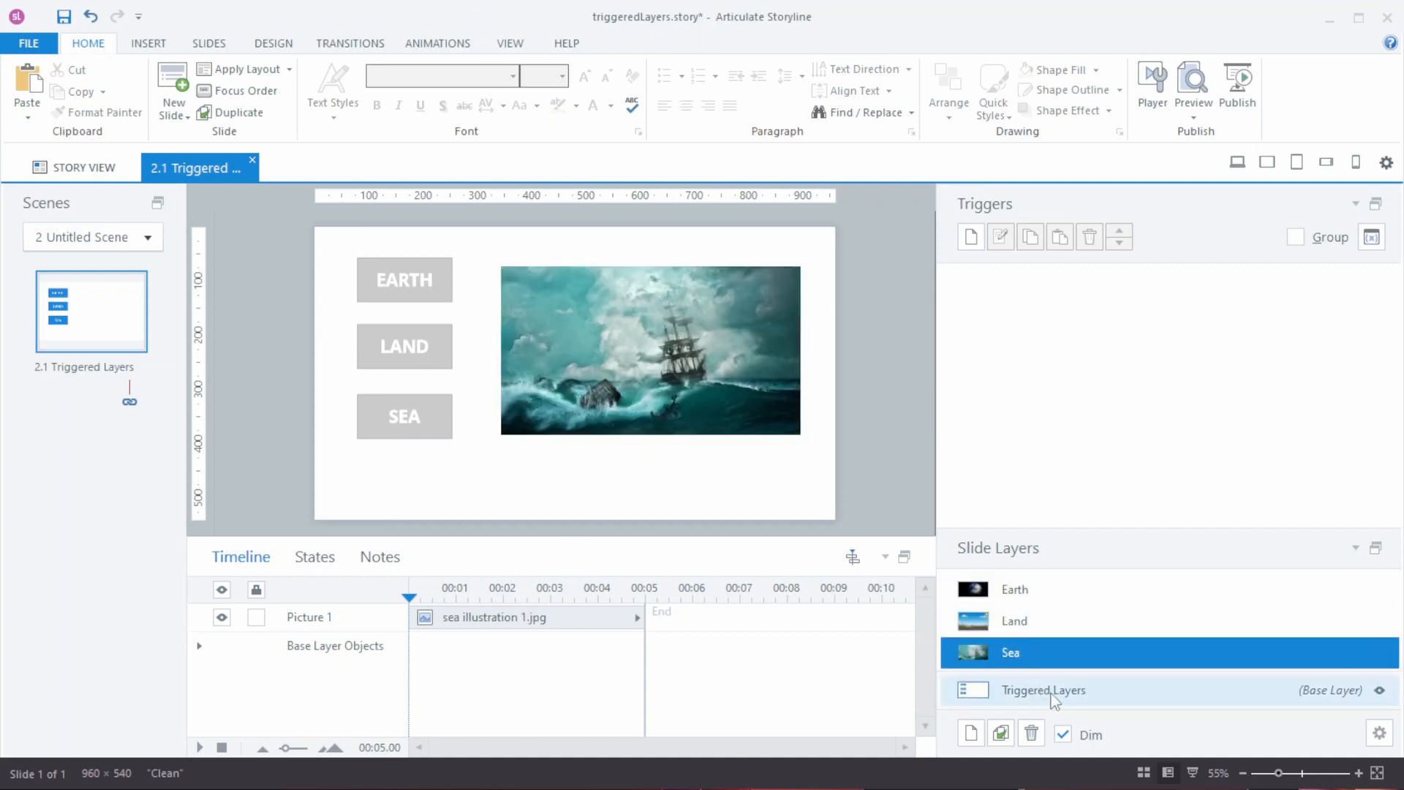
click(1051, 692)
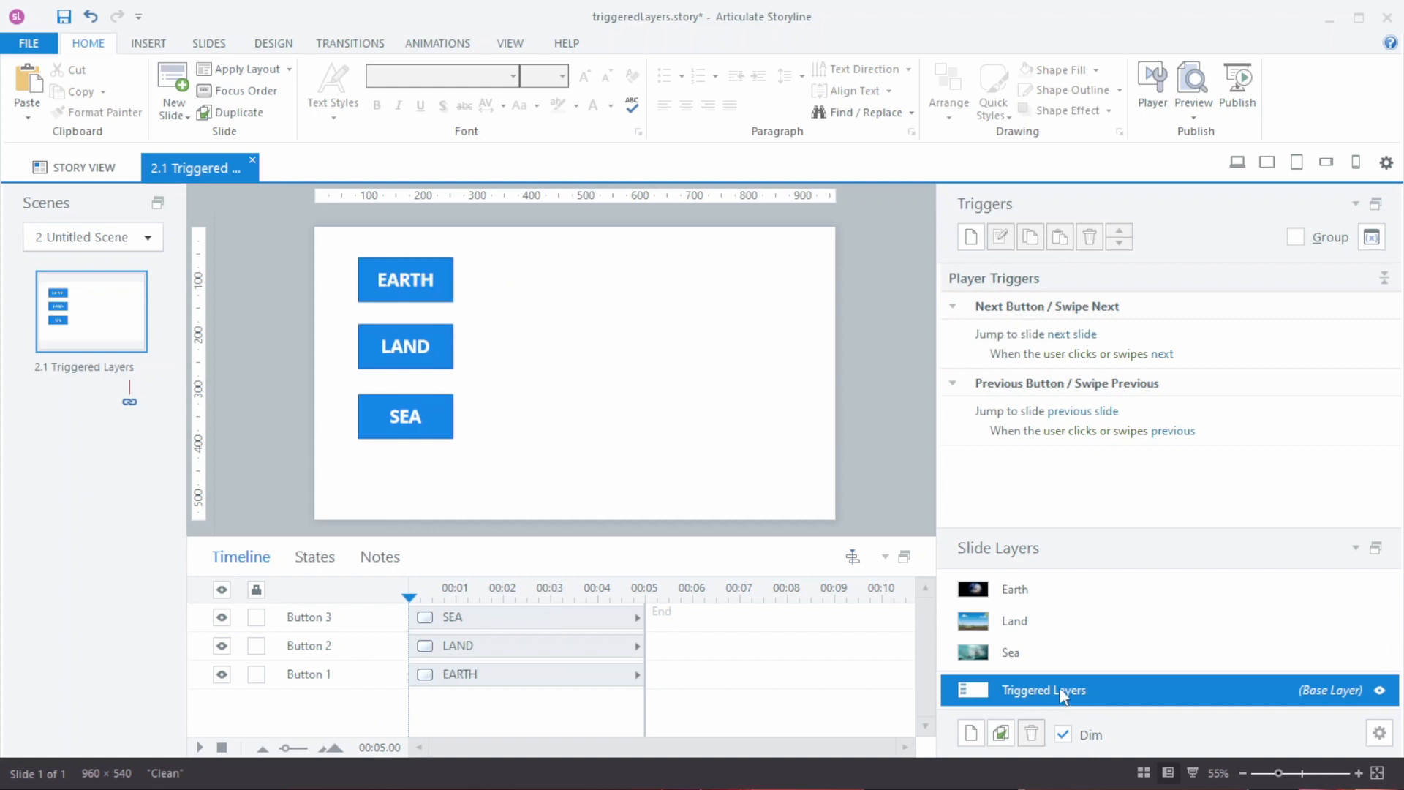
click(1053, 652)
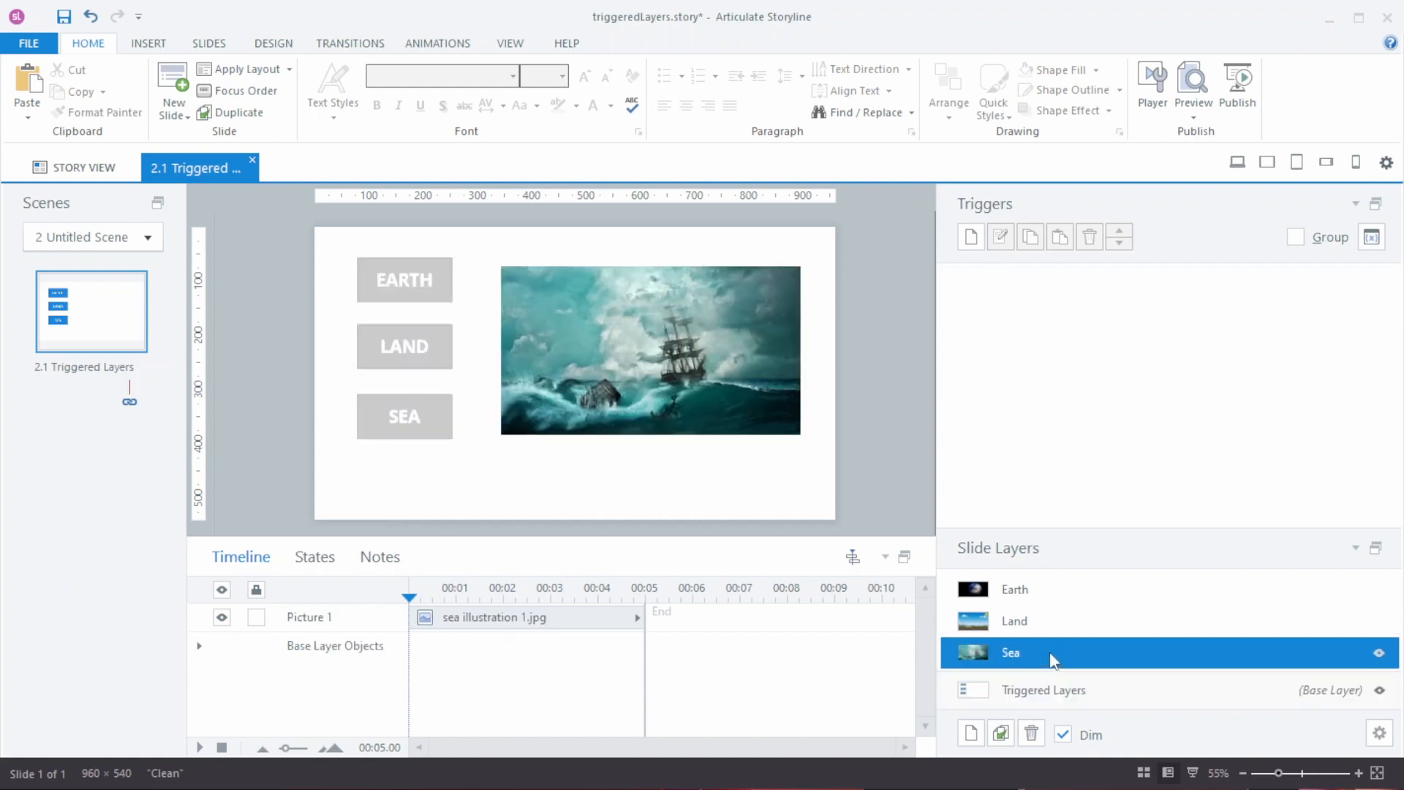
click(1053, 621)
click(1050, 589)
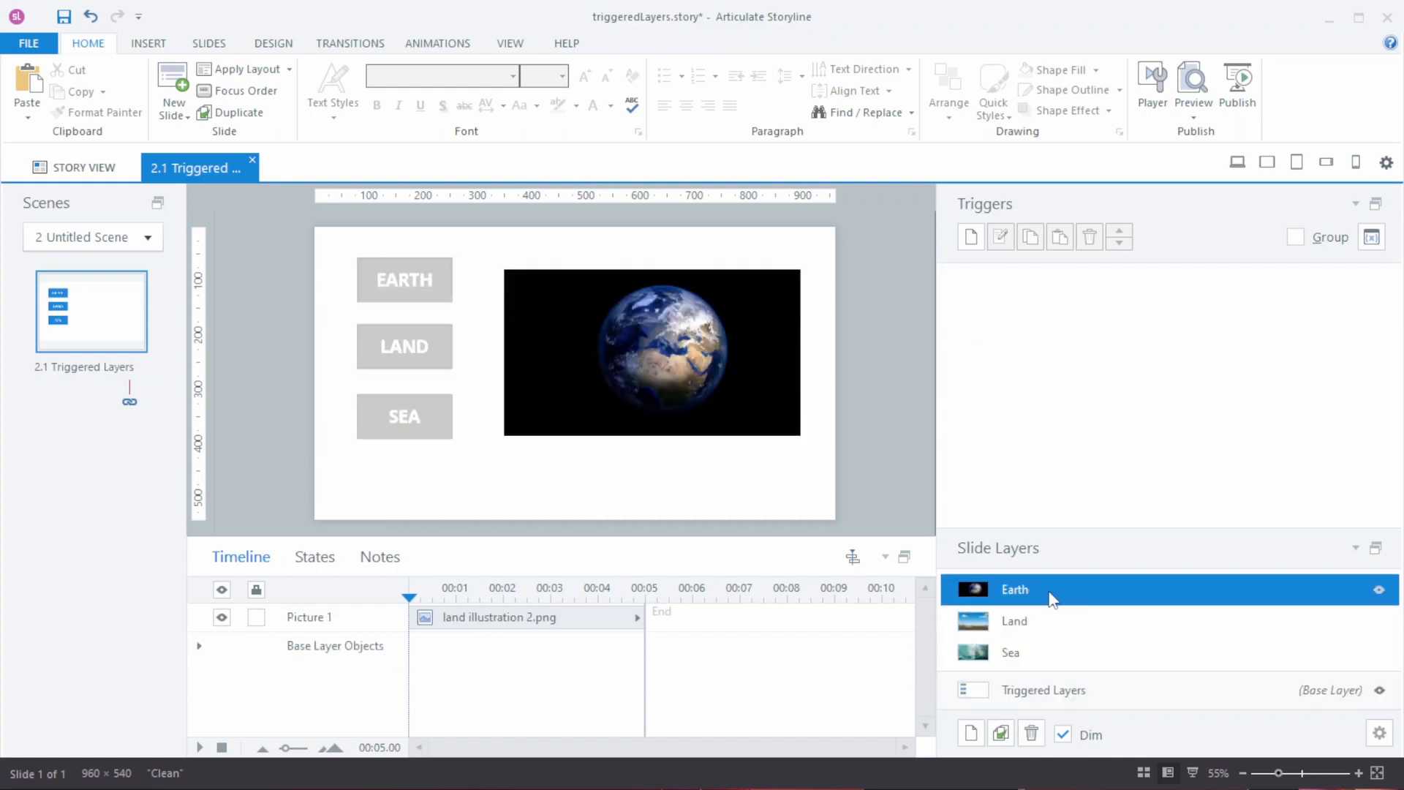
On the base layer, add a trigger to the EARTH button that shows the Earth layer when the user clicks it
click(1089, 691)
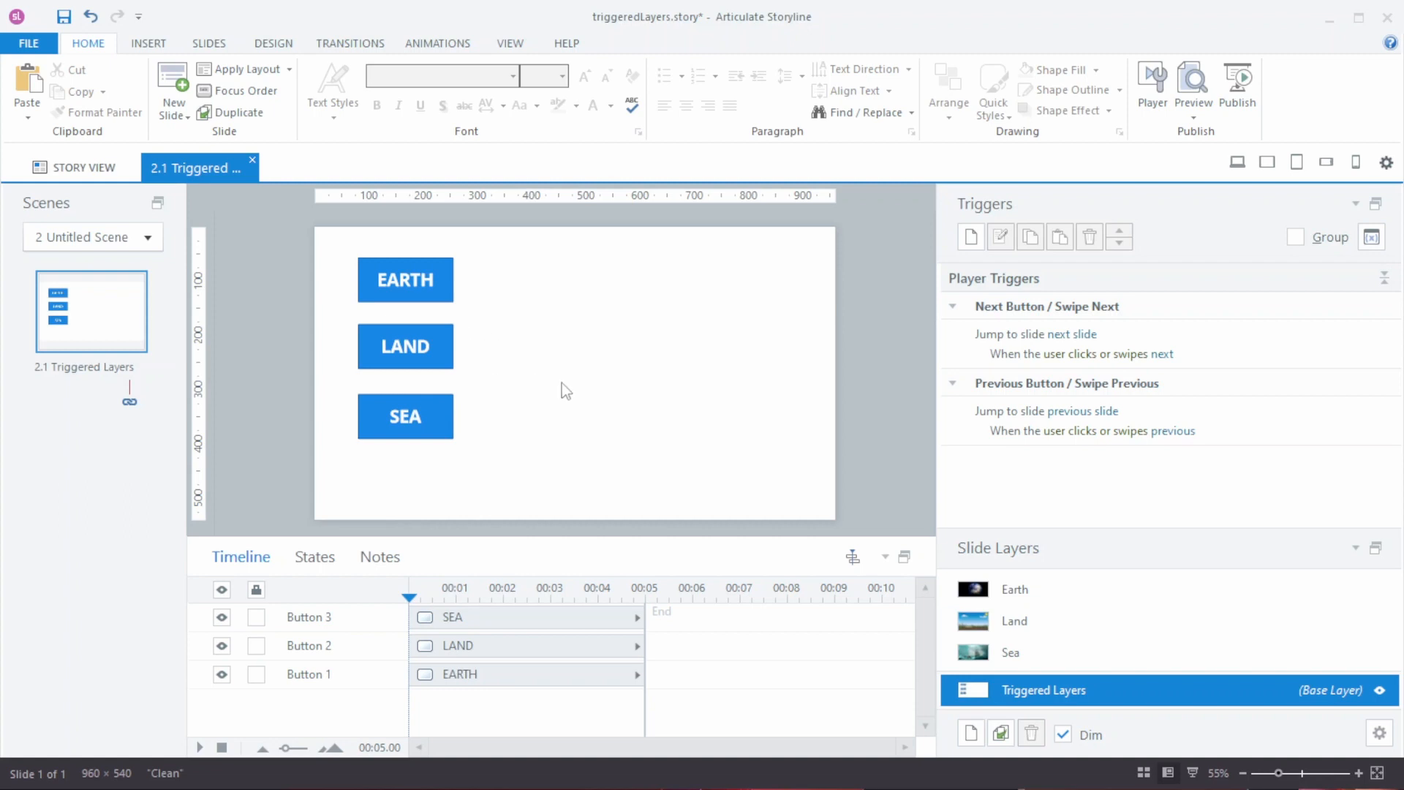
click(418, 269)
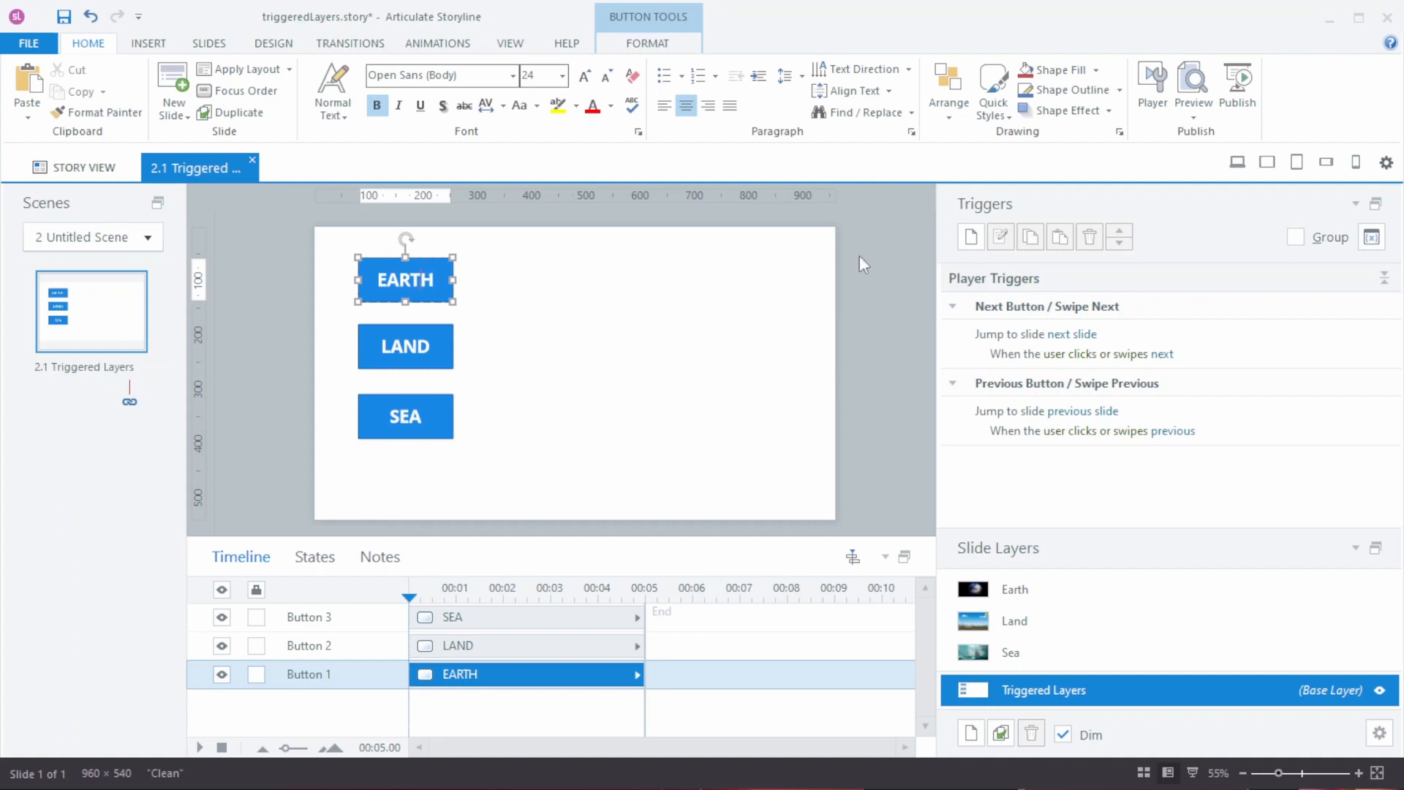
click(972, 239)
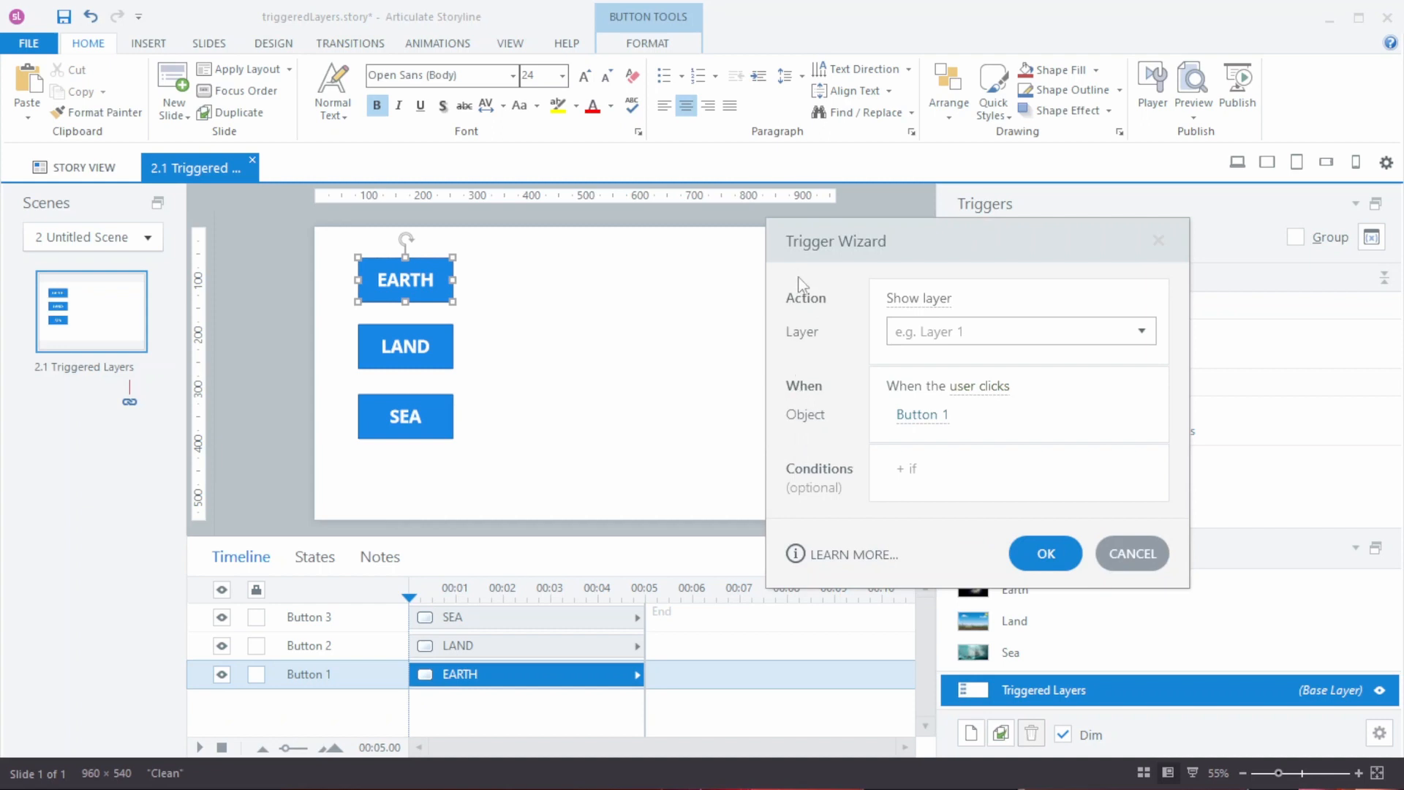
click(926, 303)
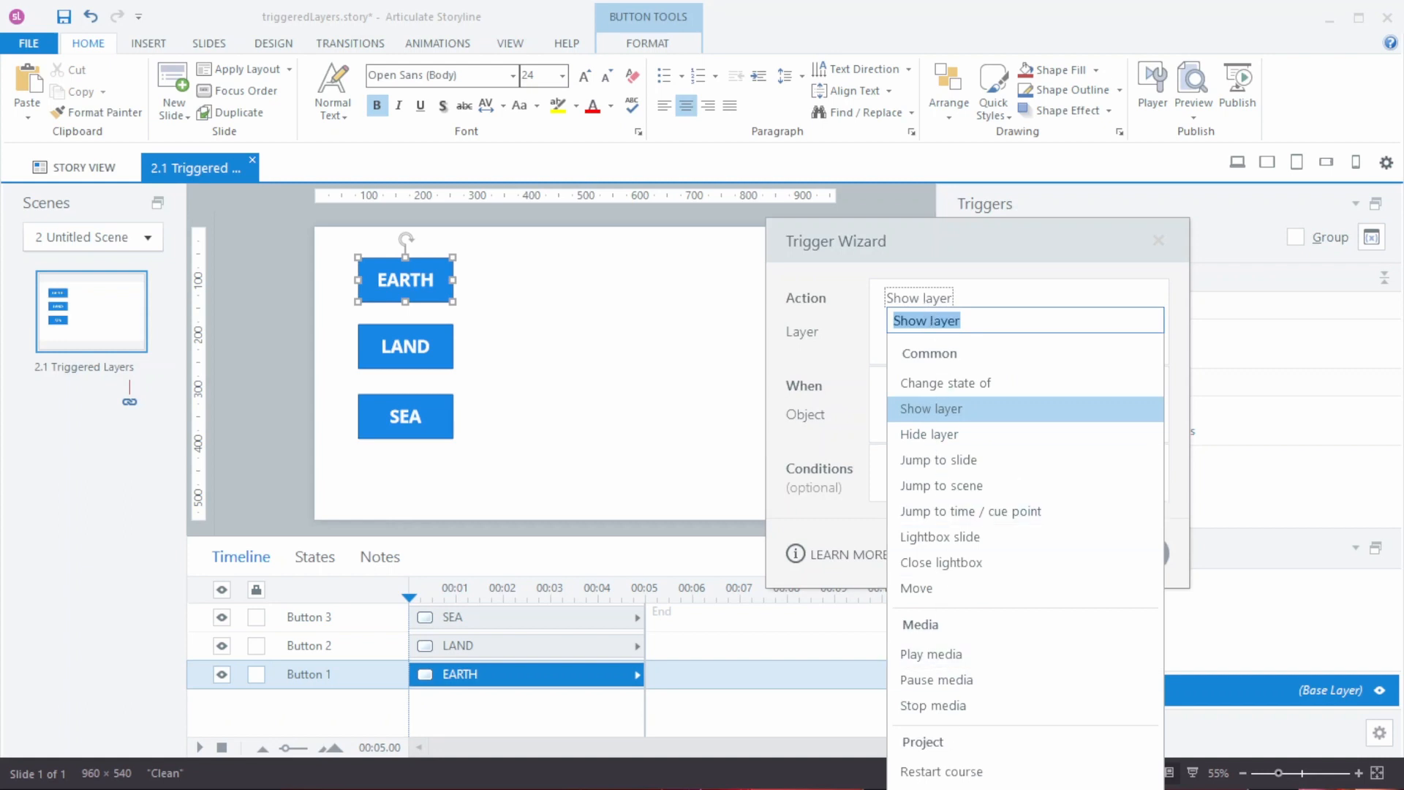
click(945, 414)
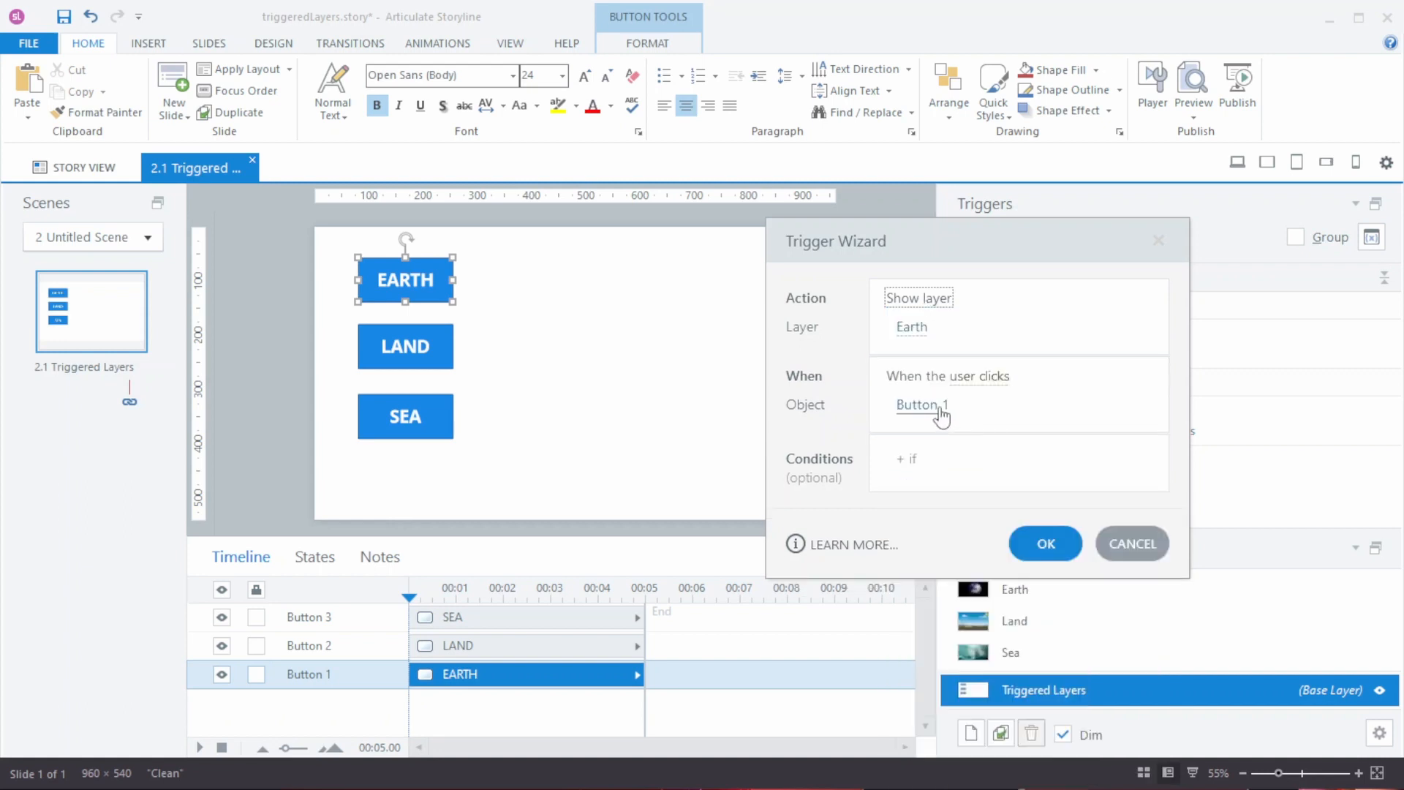
click(912, 332)
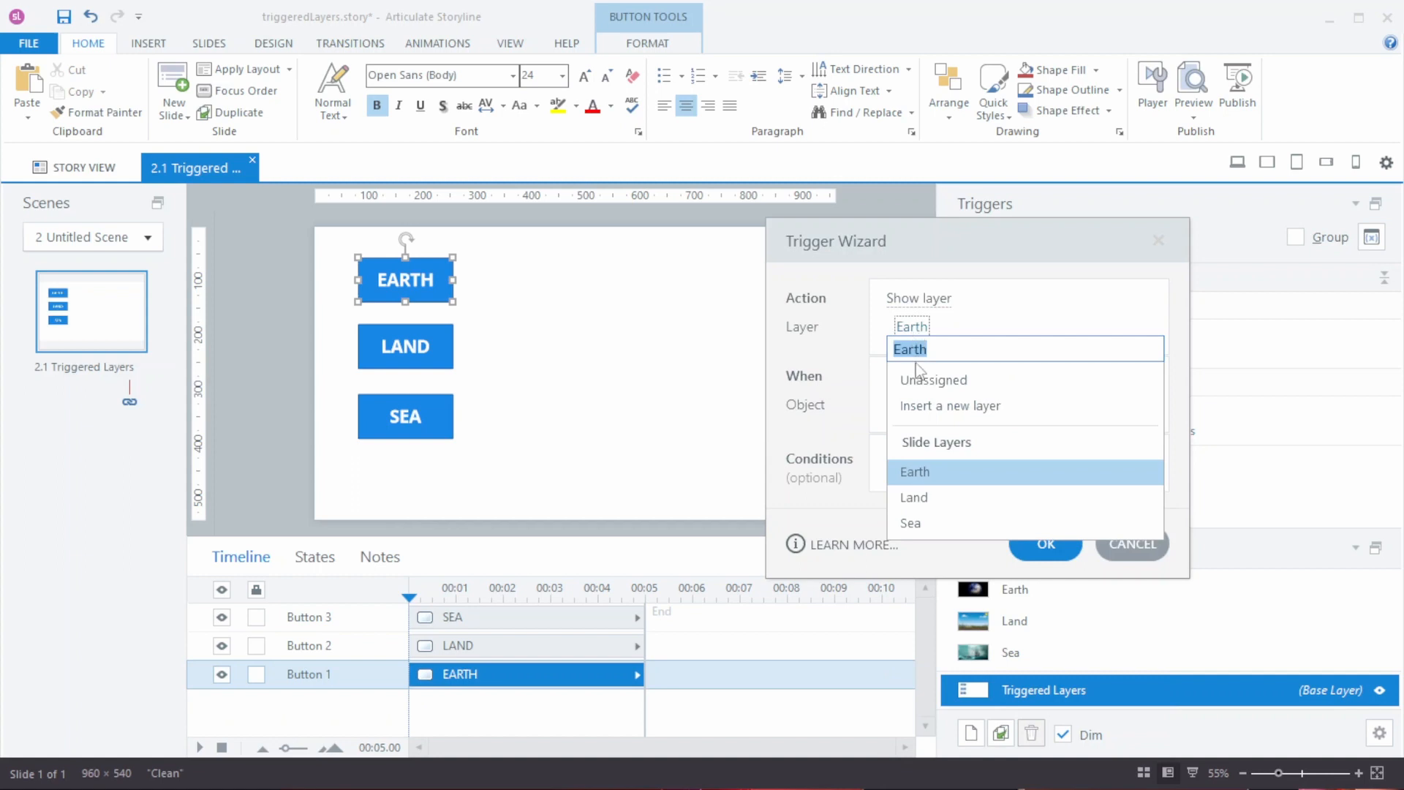
click(933, 470)
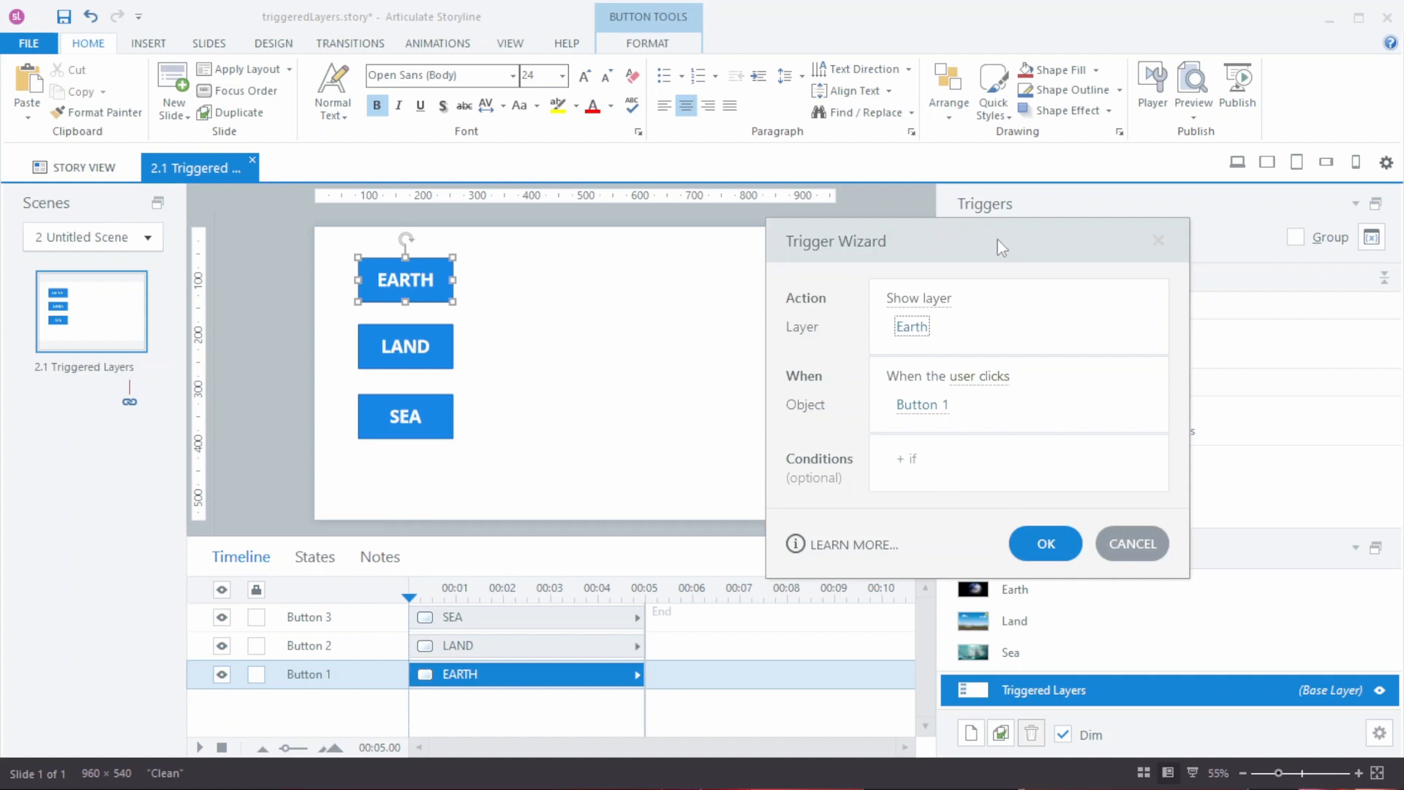
drag(998, 240, 995, 191)
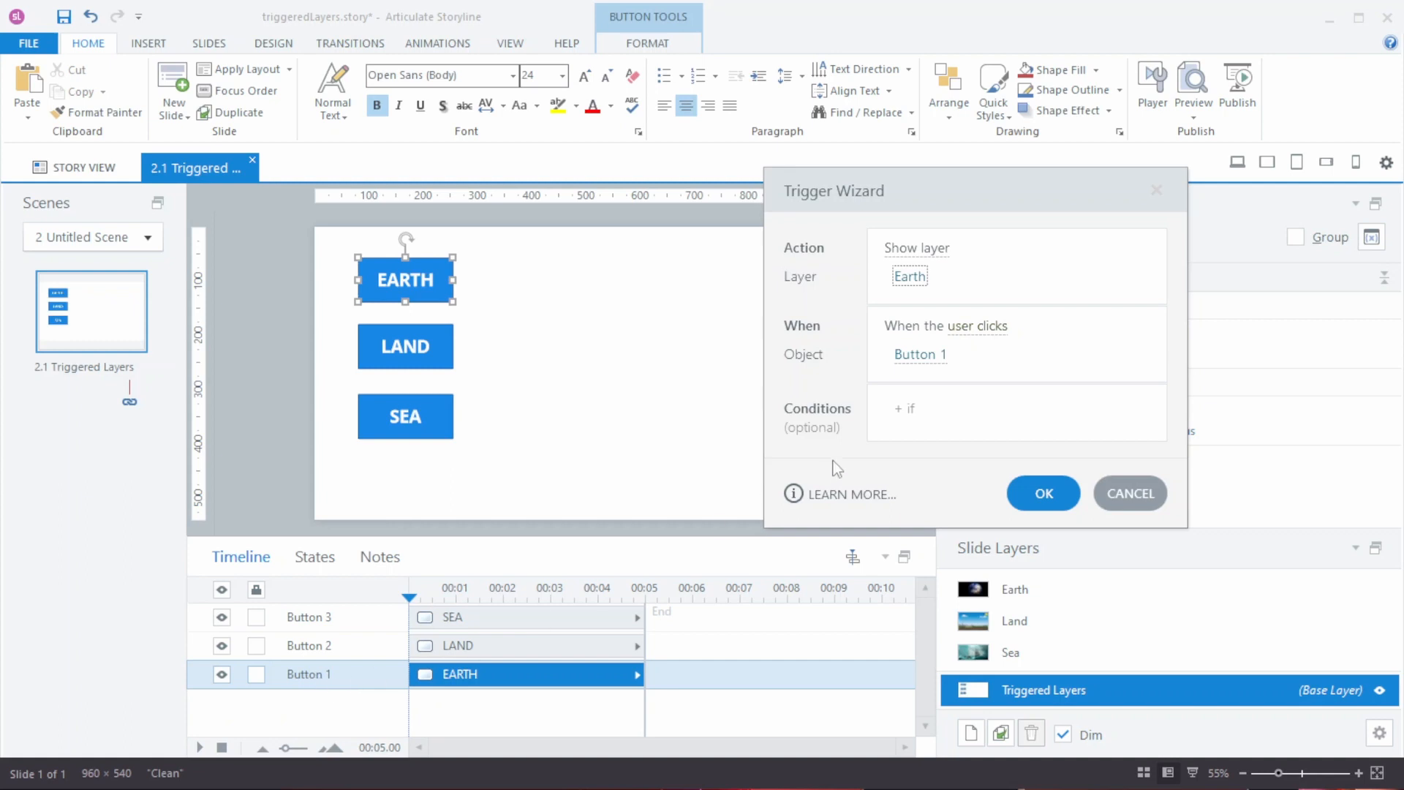
click(1044, 493)
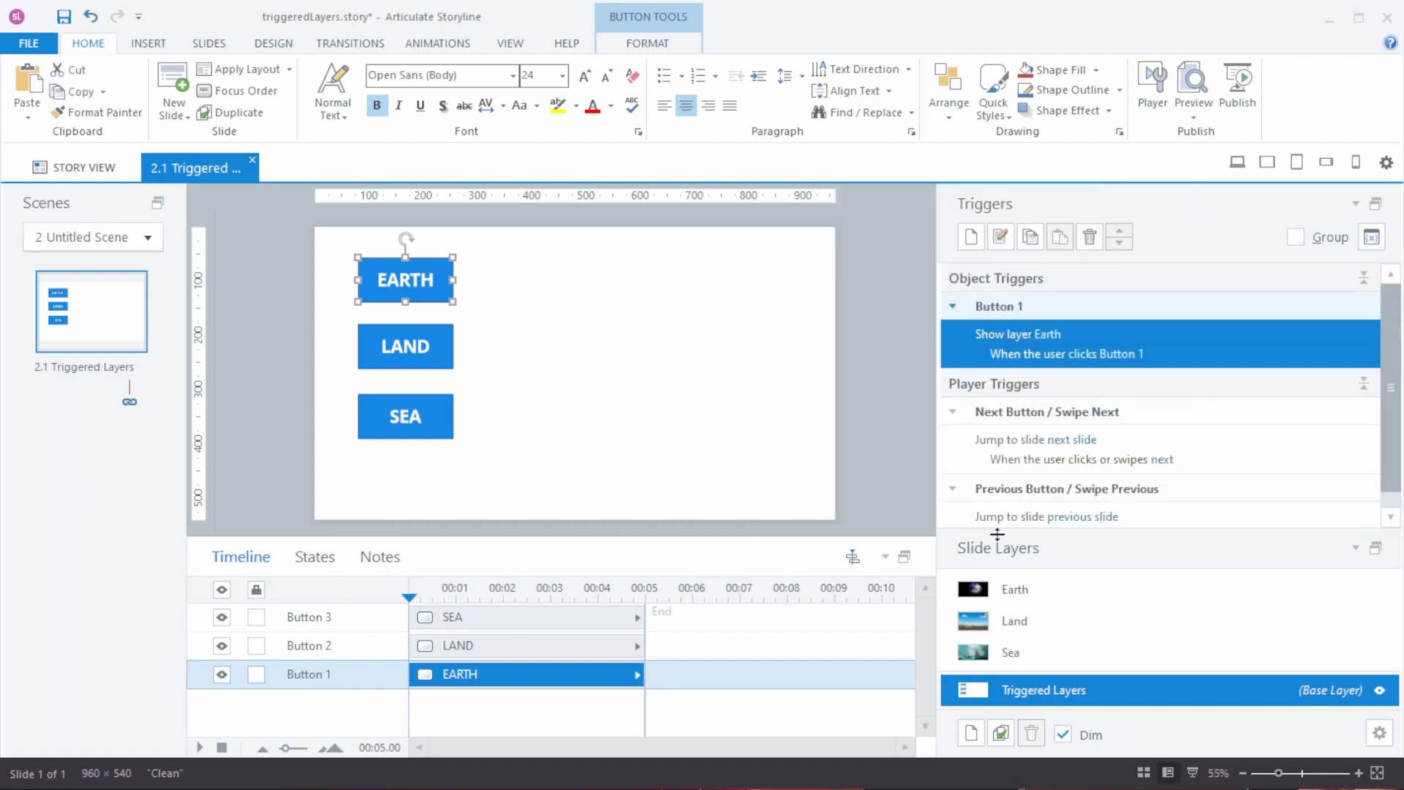
Add a trigger to the LAND button that shows the Land layer when the user clicks it
click(443, 362)
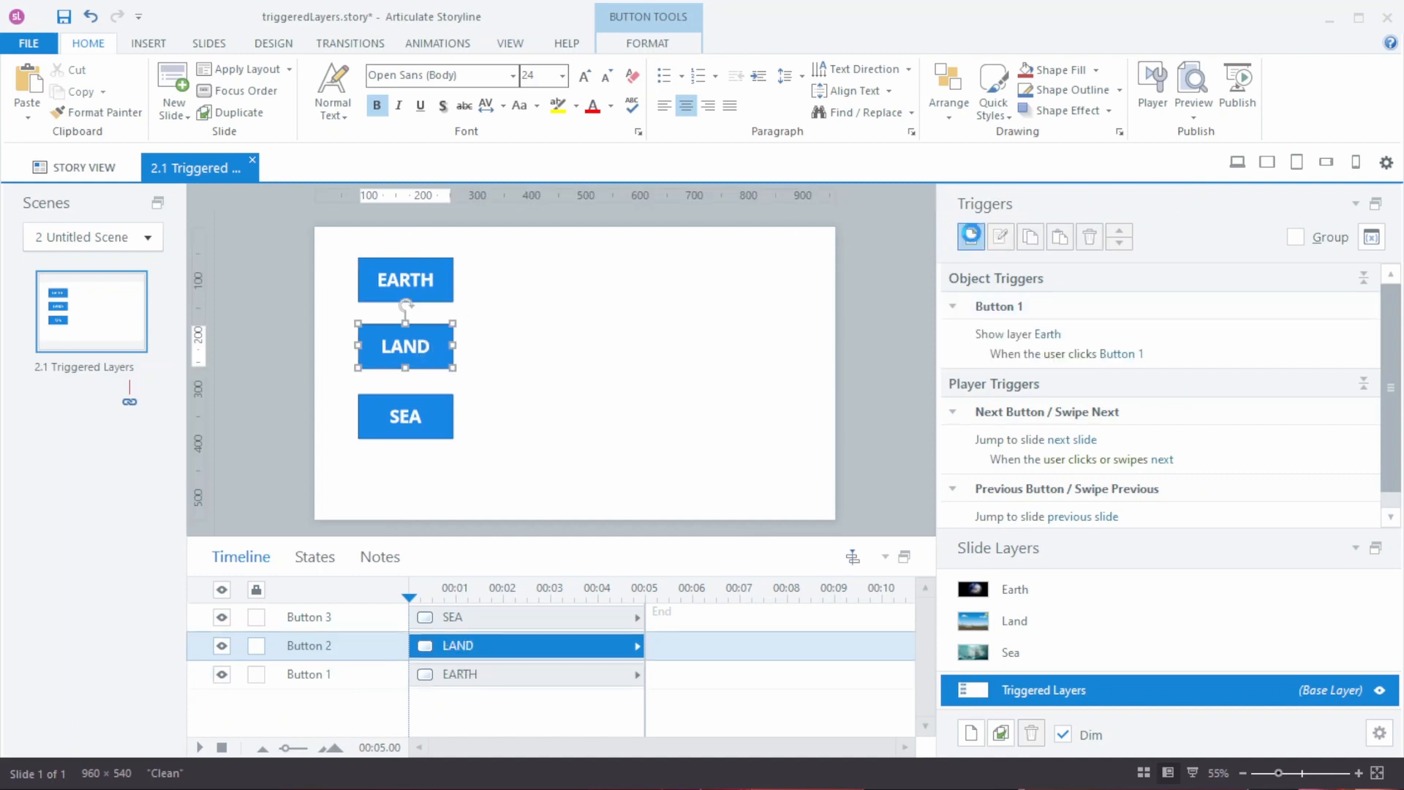
click(972, 237)
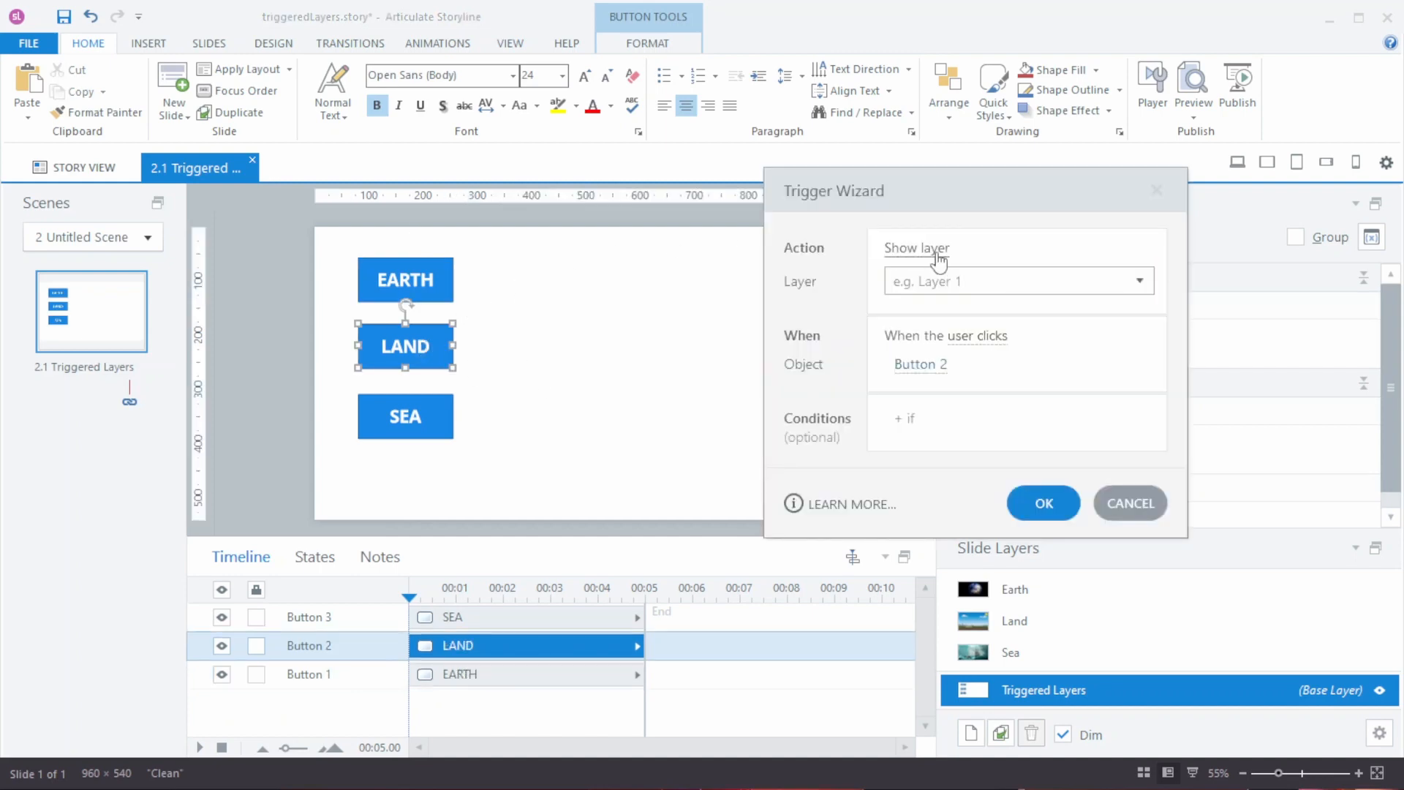
click(992, 282)
click(952, 427)
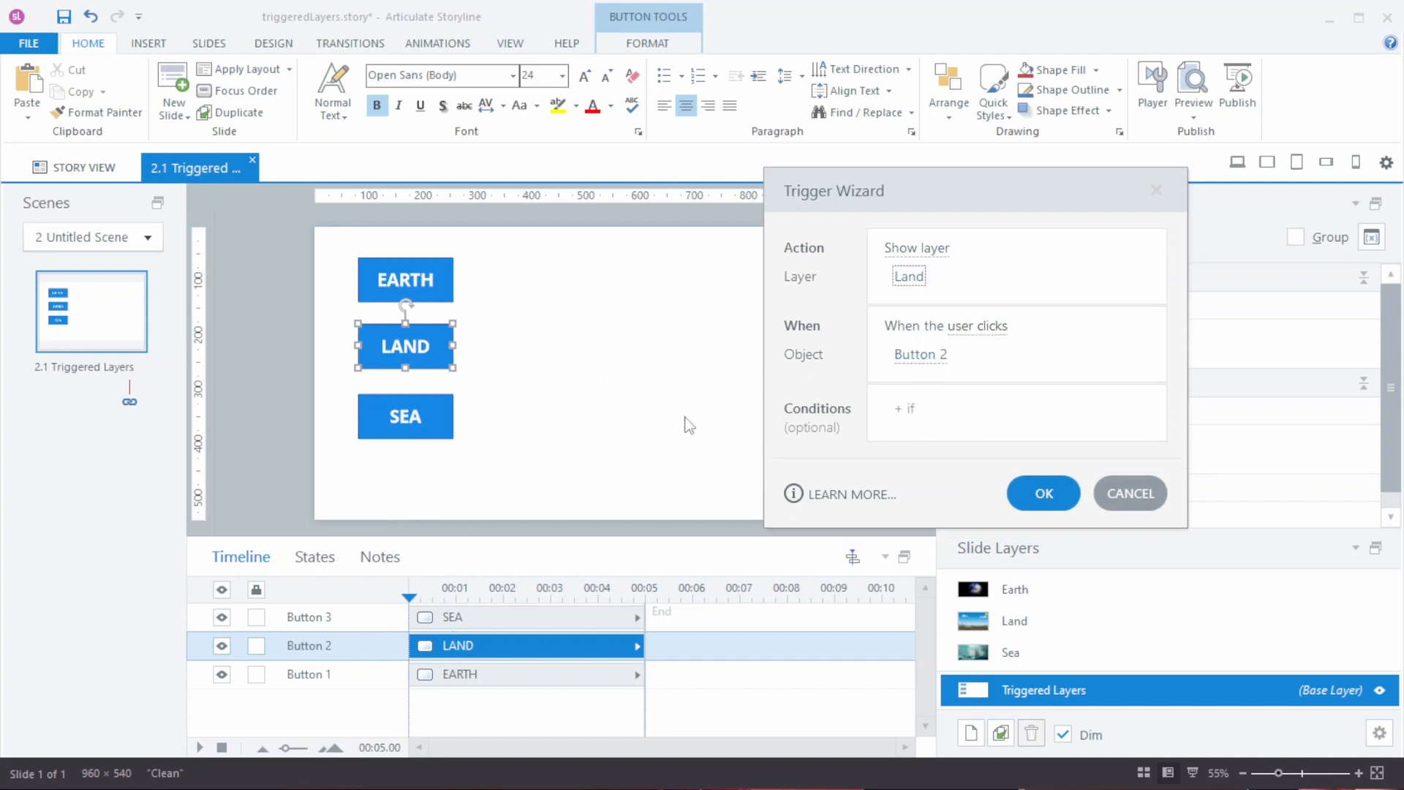
click(1017, 490)
Add a trigger to the SEA button that shows the Sea layer when the user clicks it
click(435, 416)
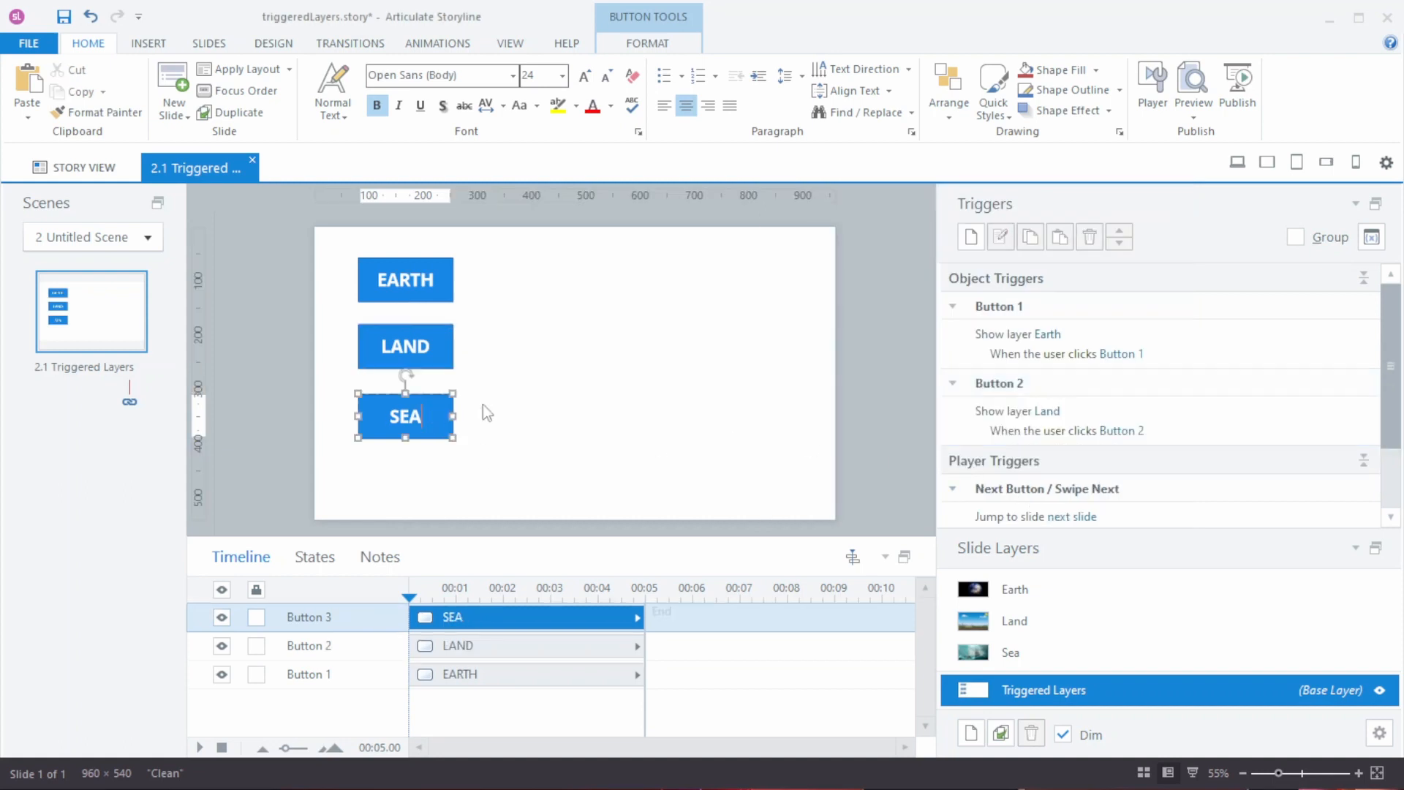
click(971, 237)
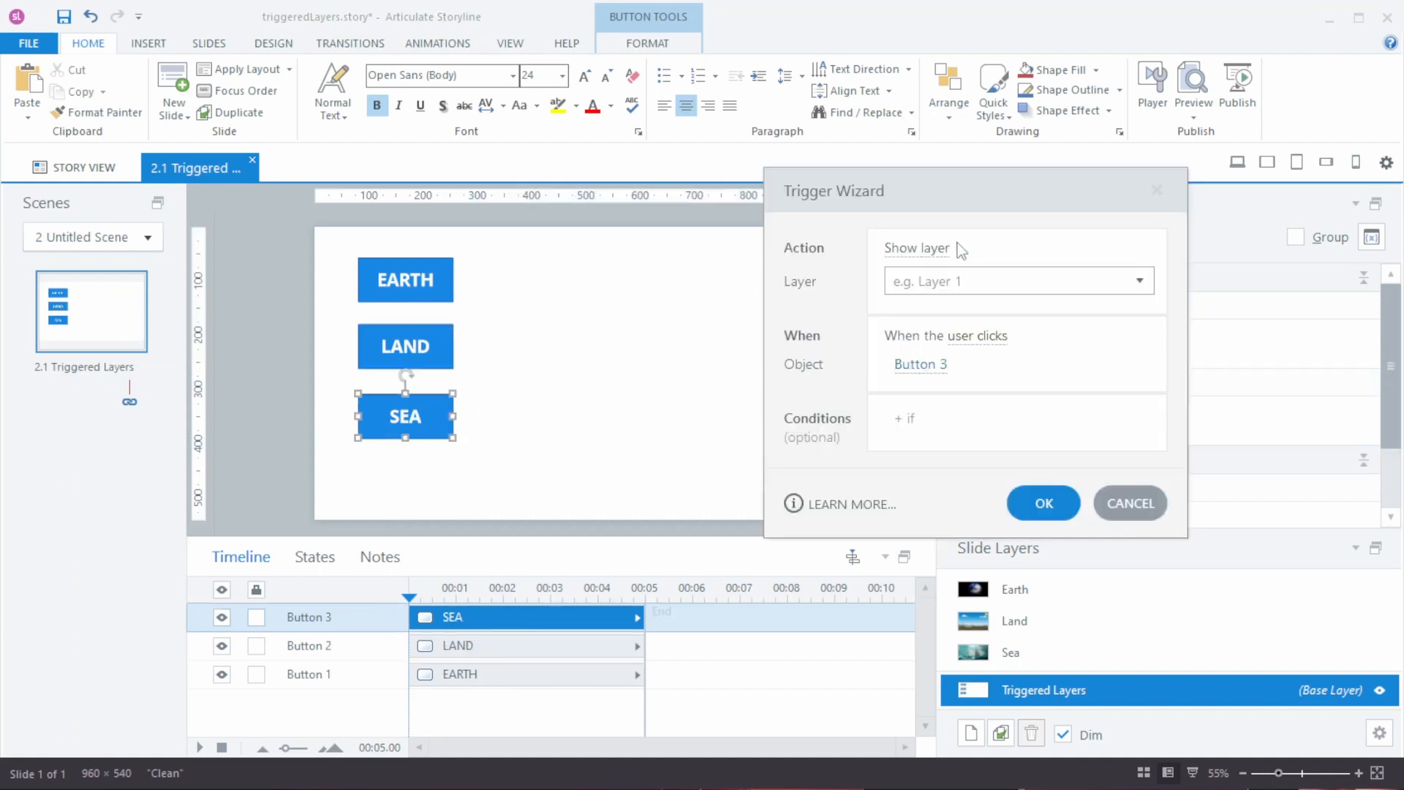
click(954, 282)
click(921, 447)
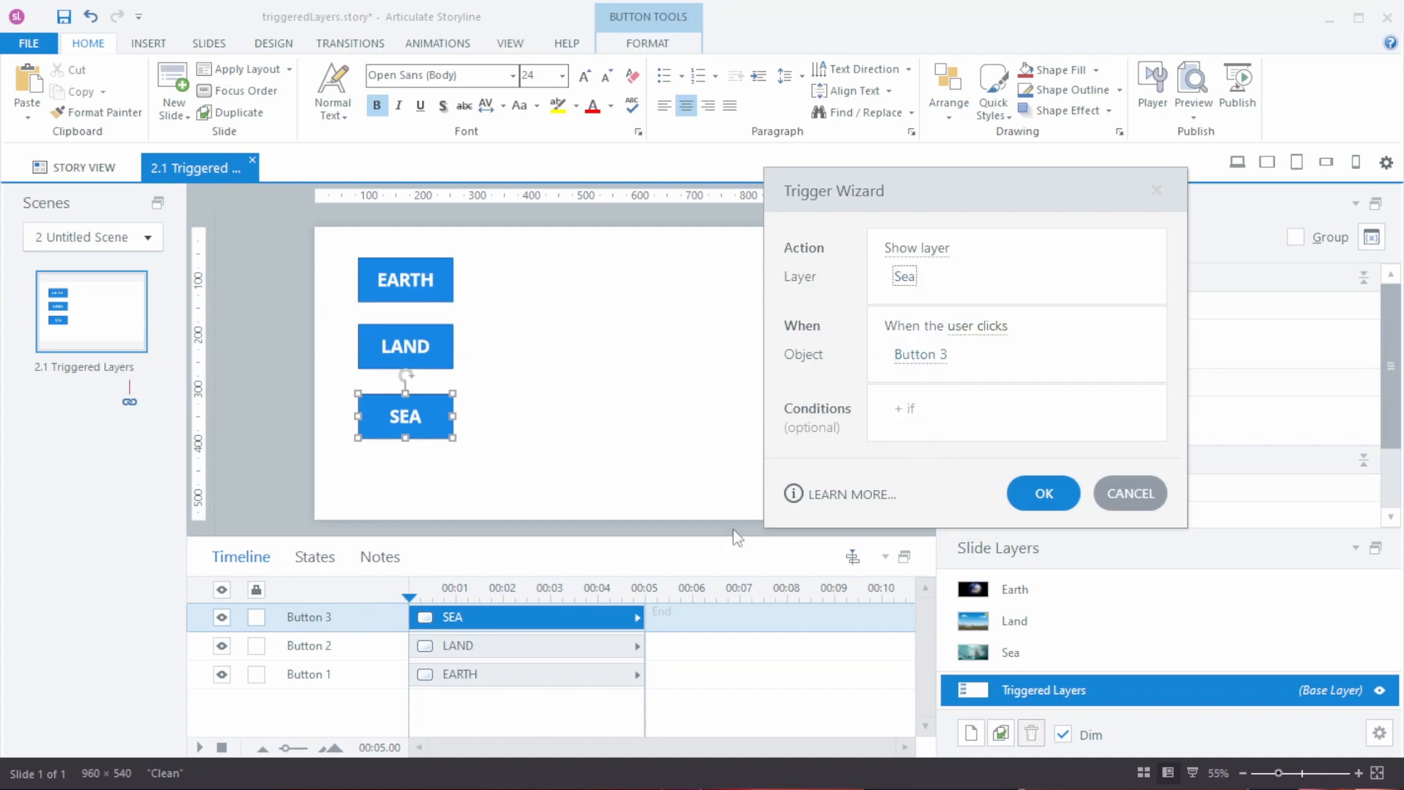
click(1042, 490)
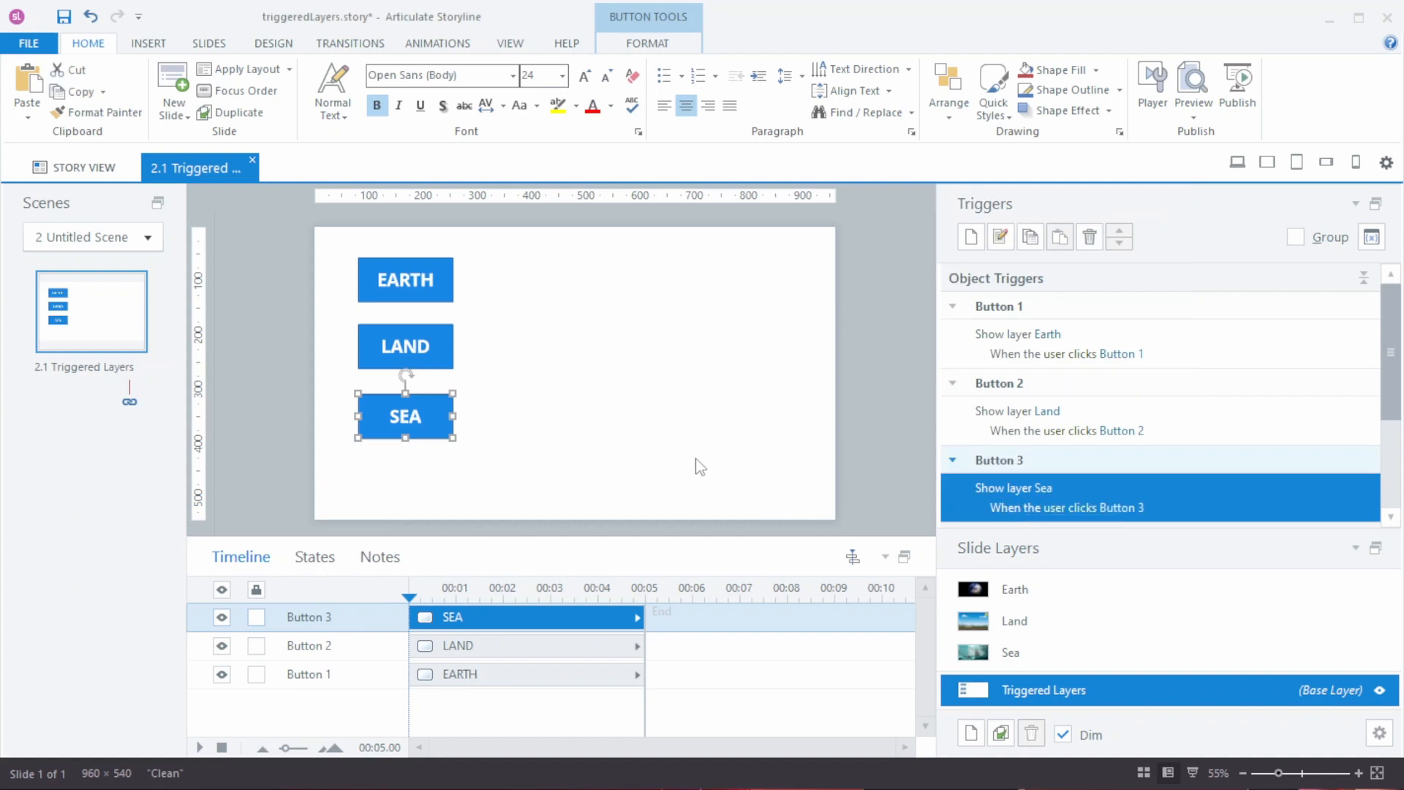
click(665, 471)
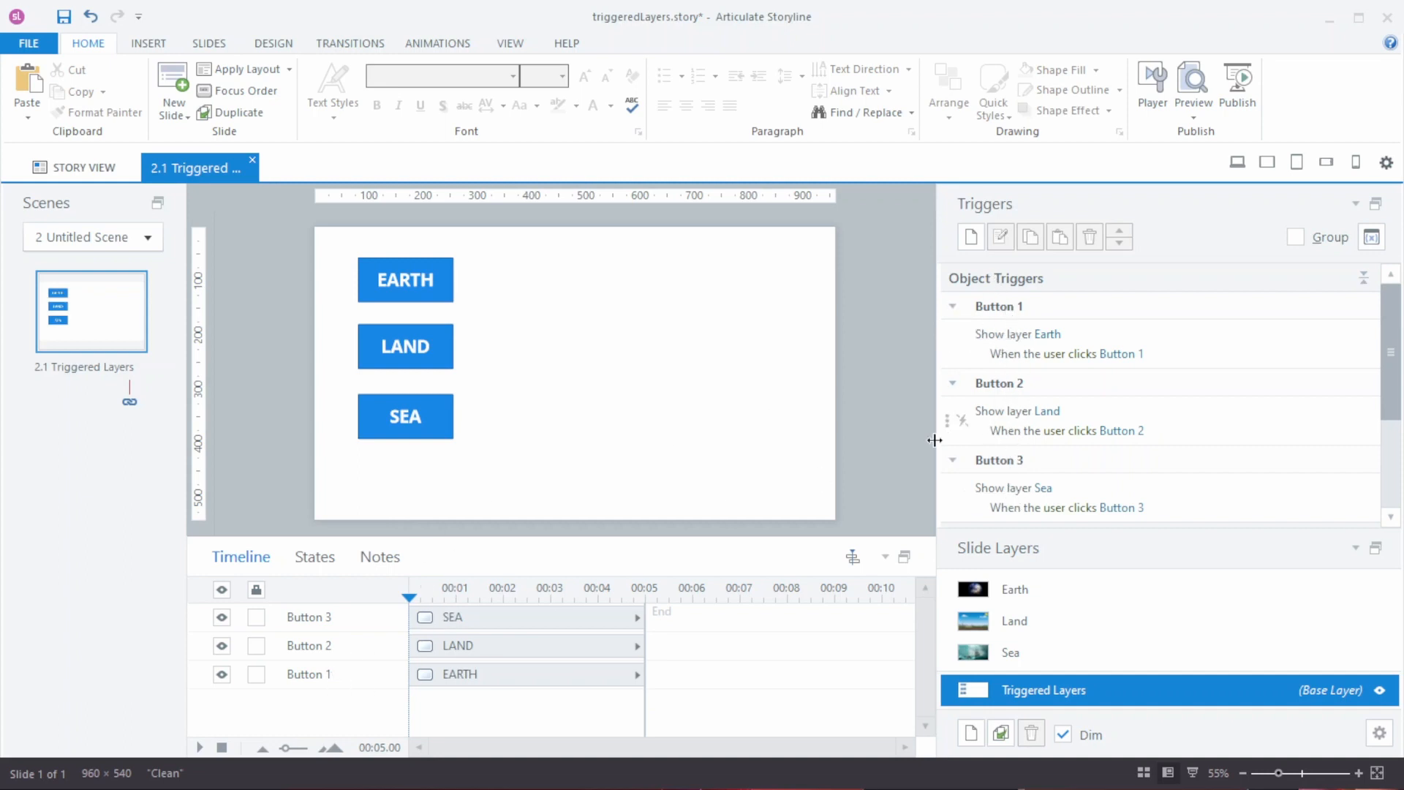
Rename the Button 1 object in the timeline as EARTH
click(314, 674)
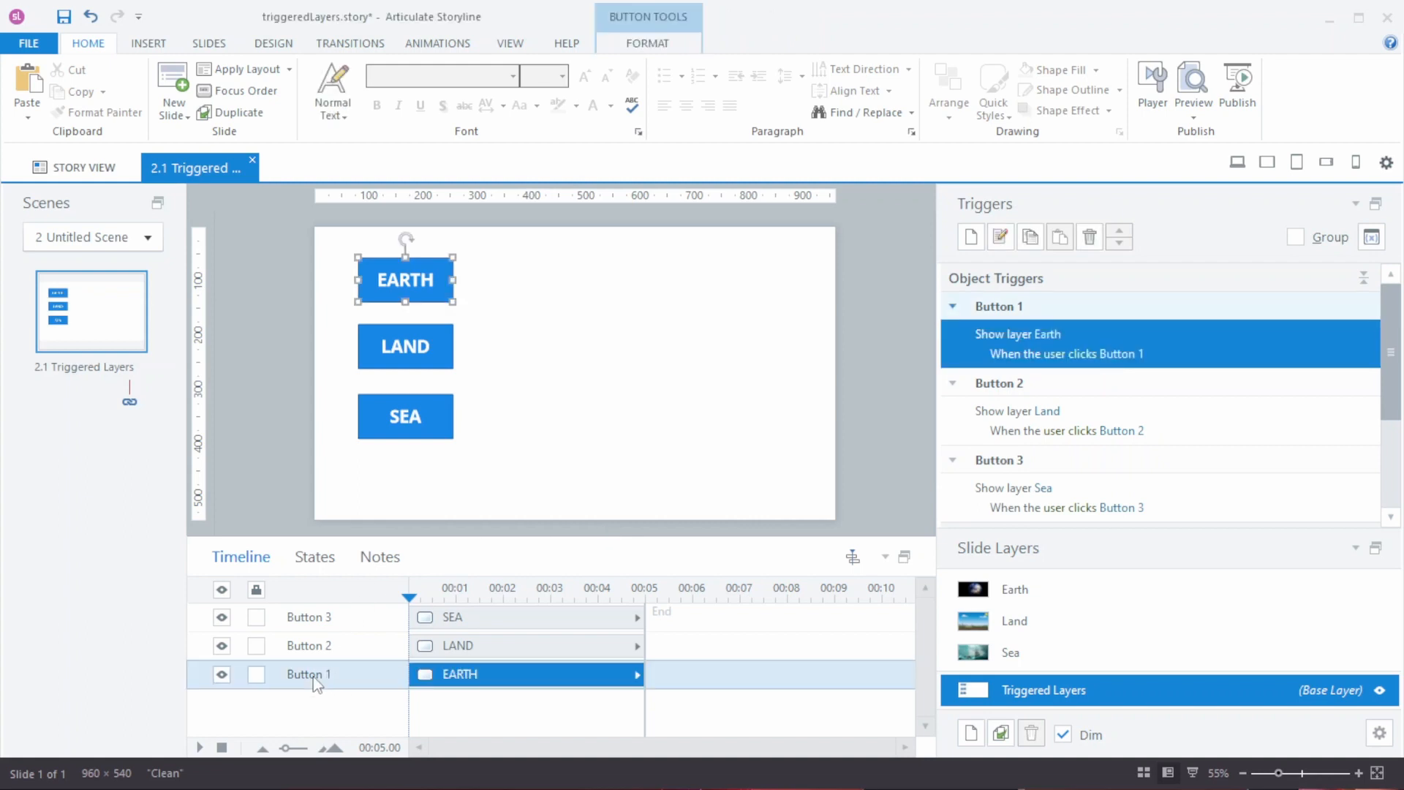
click(314, 674)
double_click(317, 674)
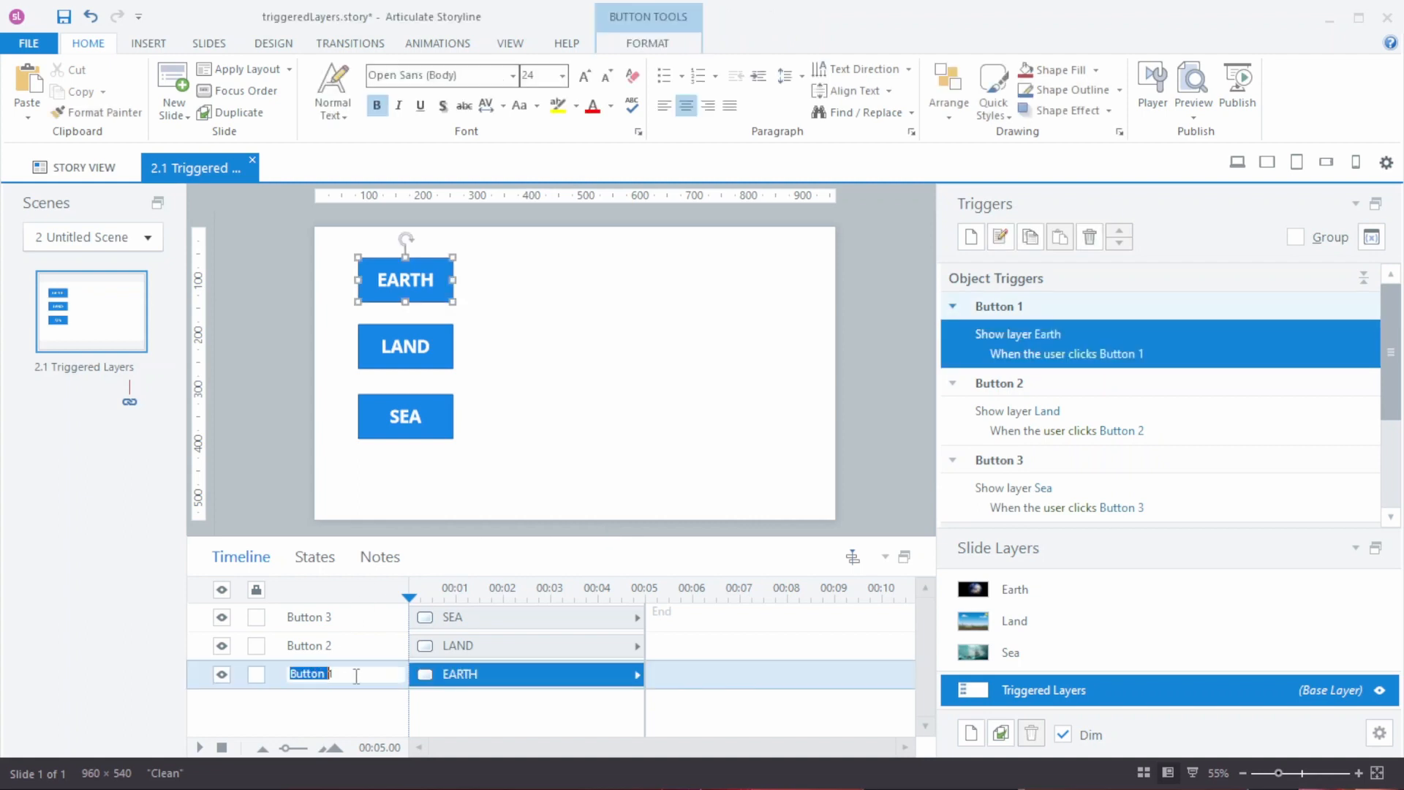
drag(356, 675, 274, 673)
text(E)
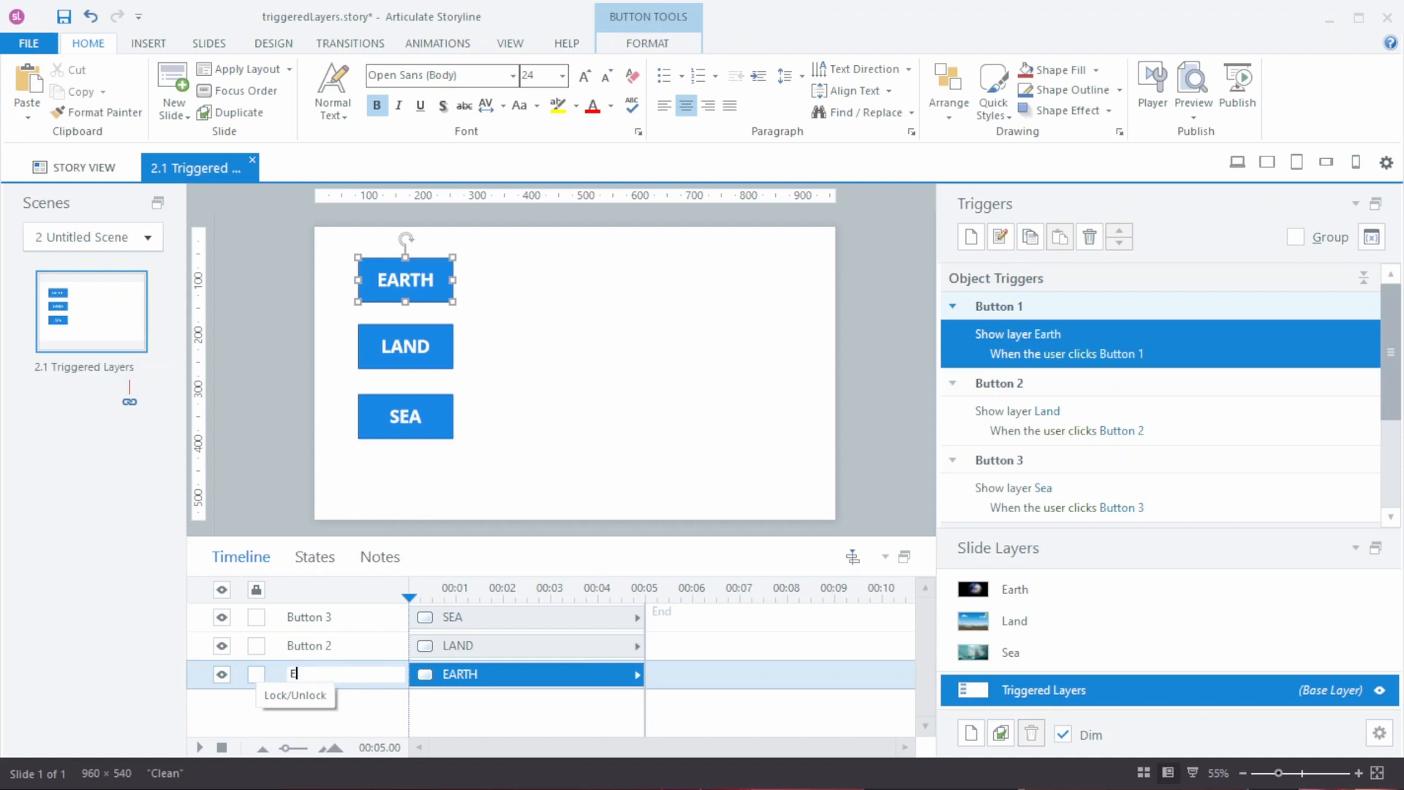
text(ARTH)
key(Return)
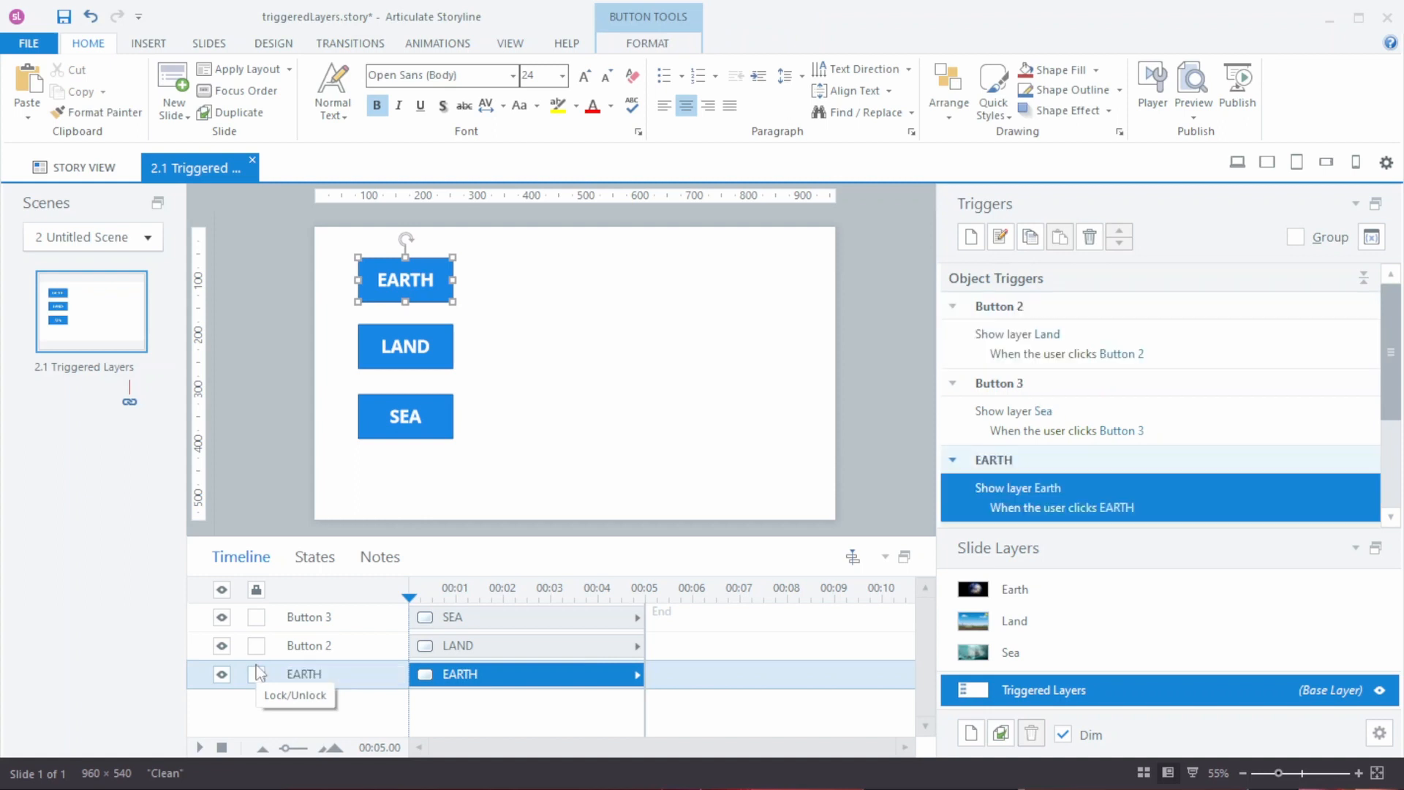
Rename the timeline objects Button 2 as LAND and Button 3 as SEA
double_click(316, 646)
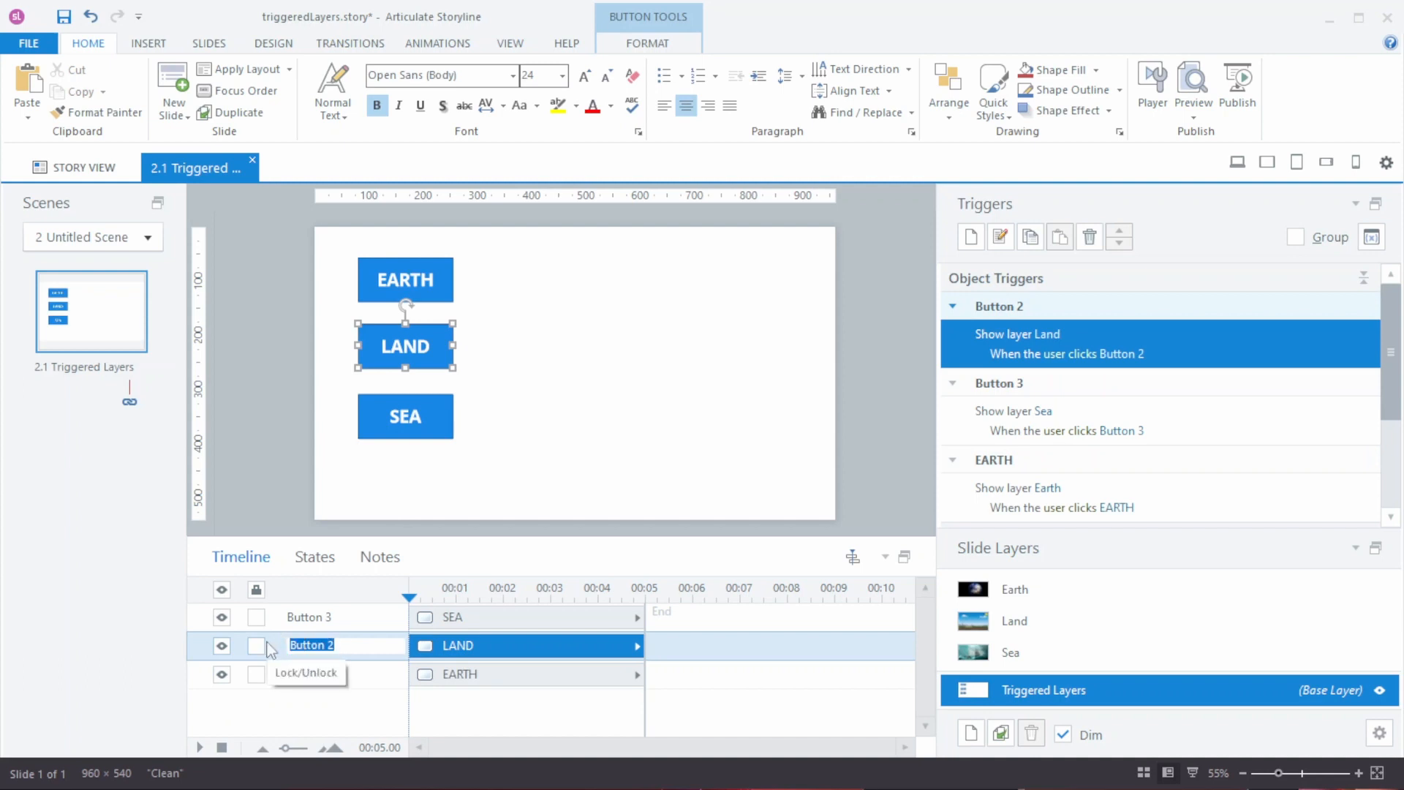
text(LAND)
key(Return)
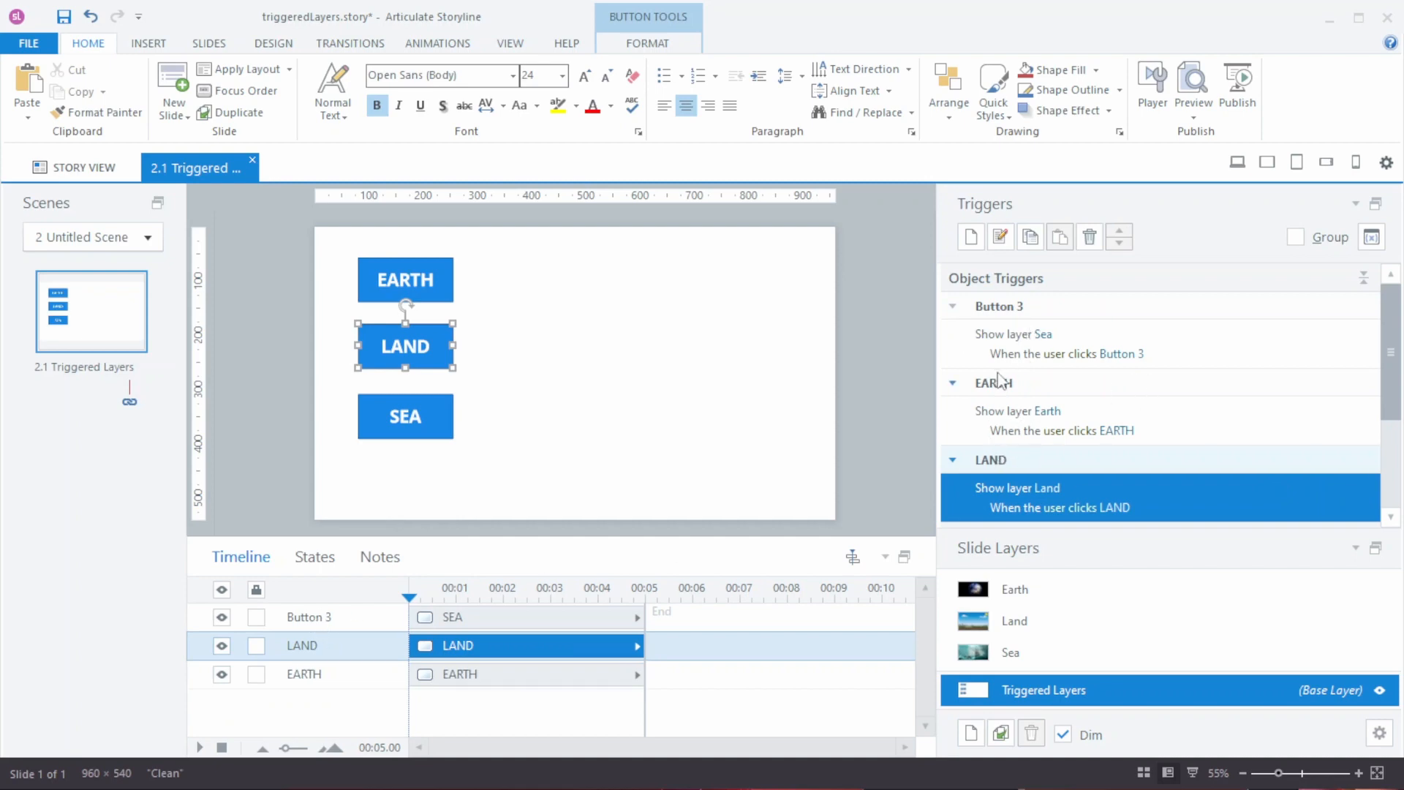
double_click(324, 622)
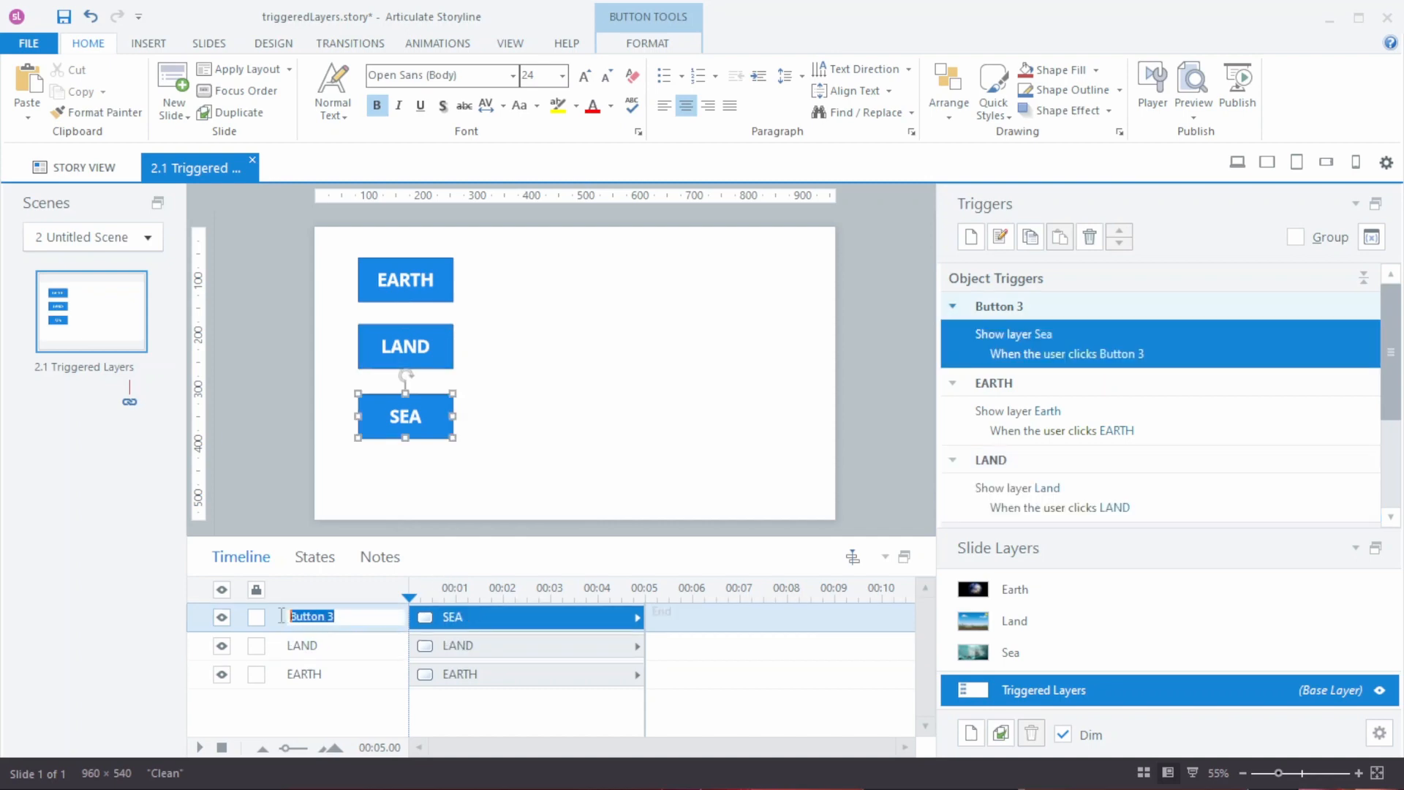
key(BackSpace)
text(SEA)
key(Return)
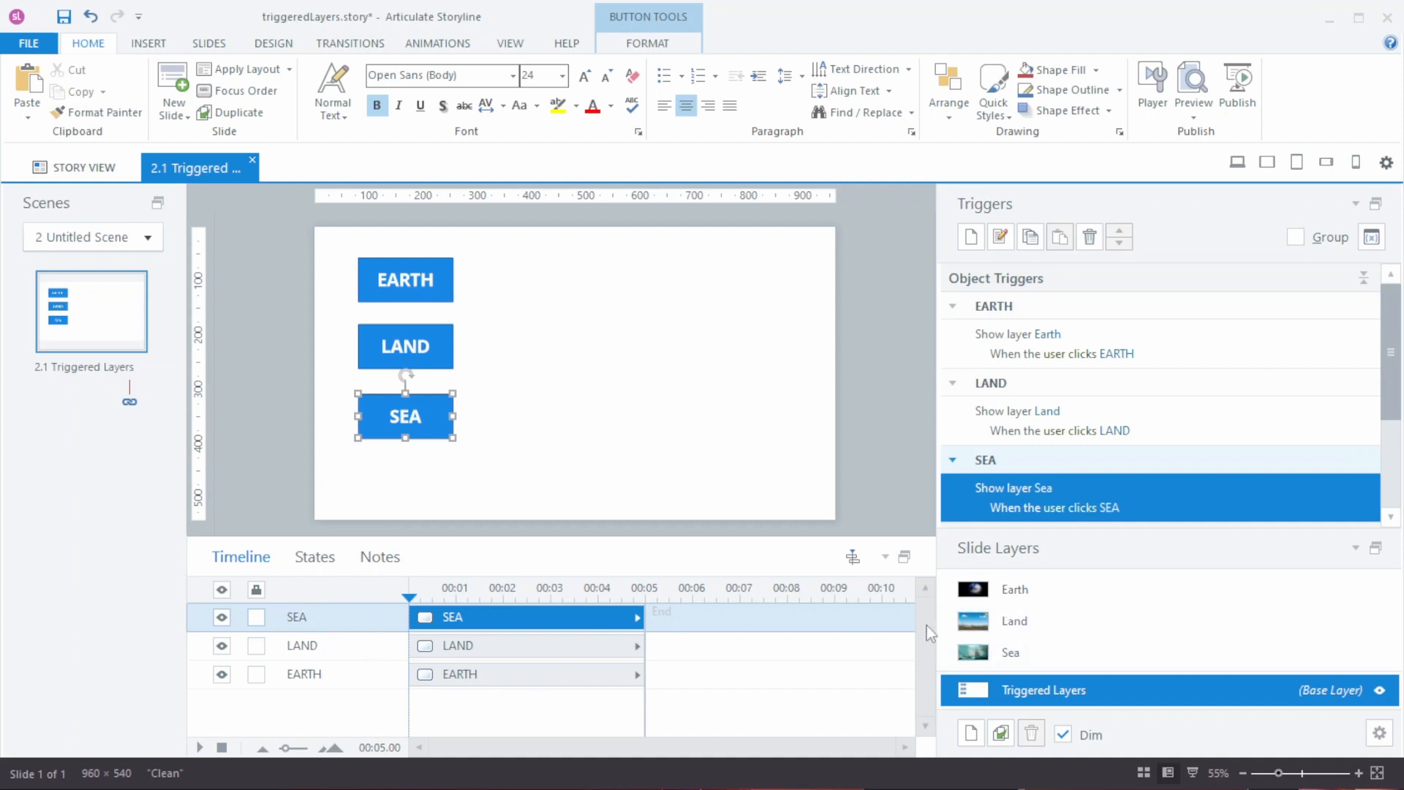
Examine the trigger assigned to the EARTH button, collapsing and expanding its entry
click(423, 267)
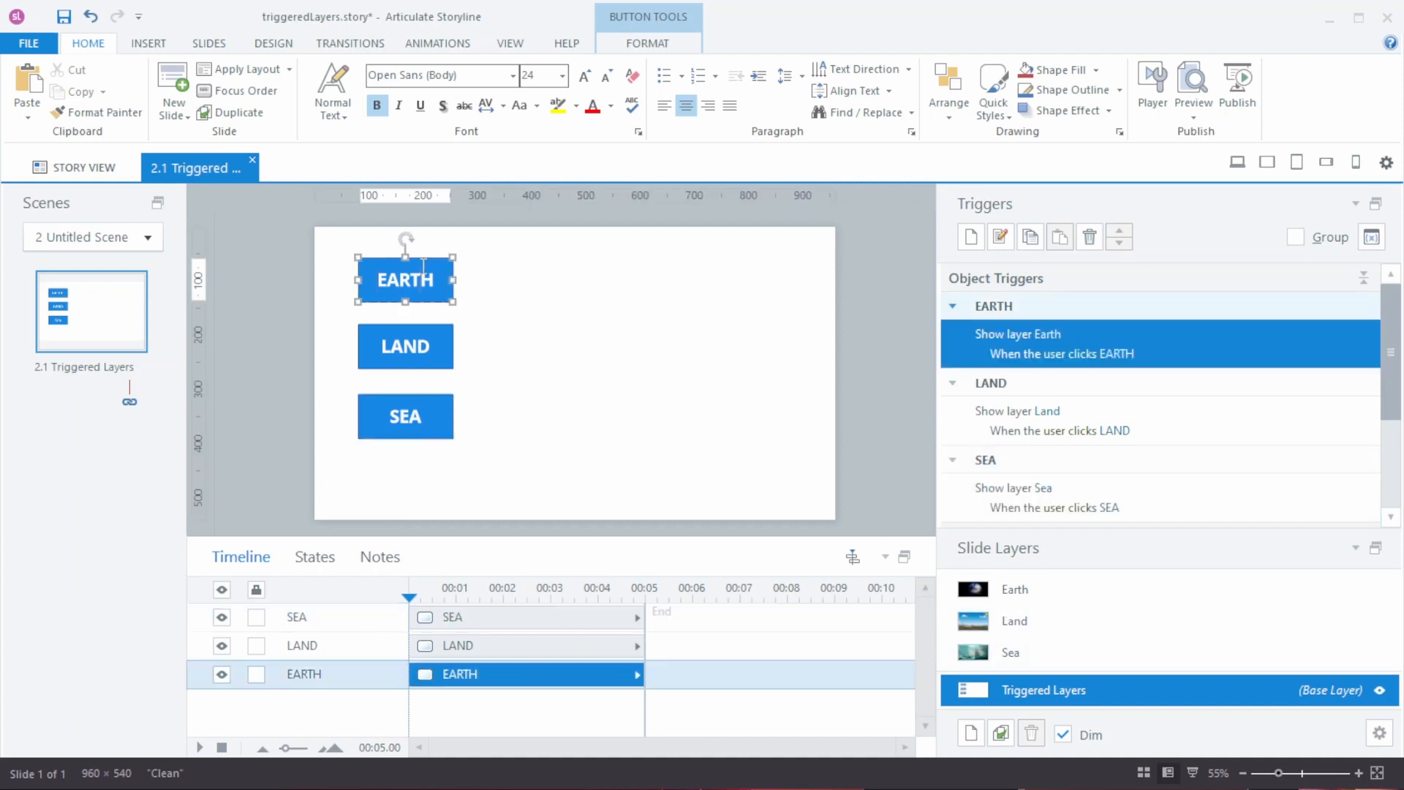
click(953, 307)
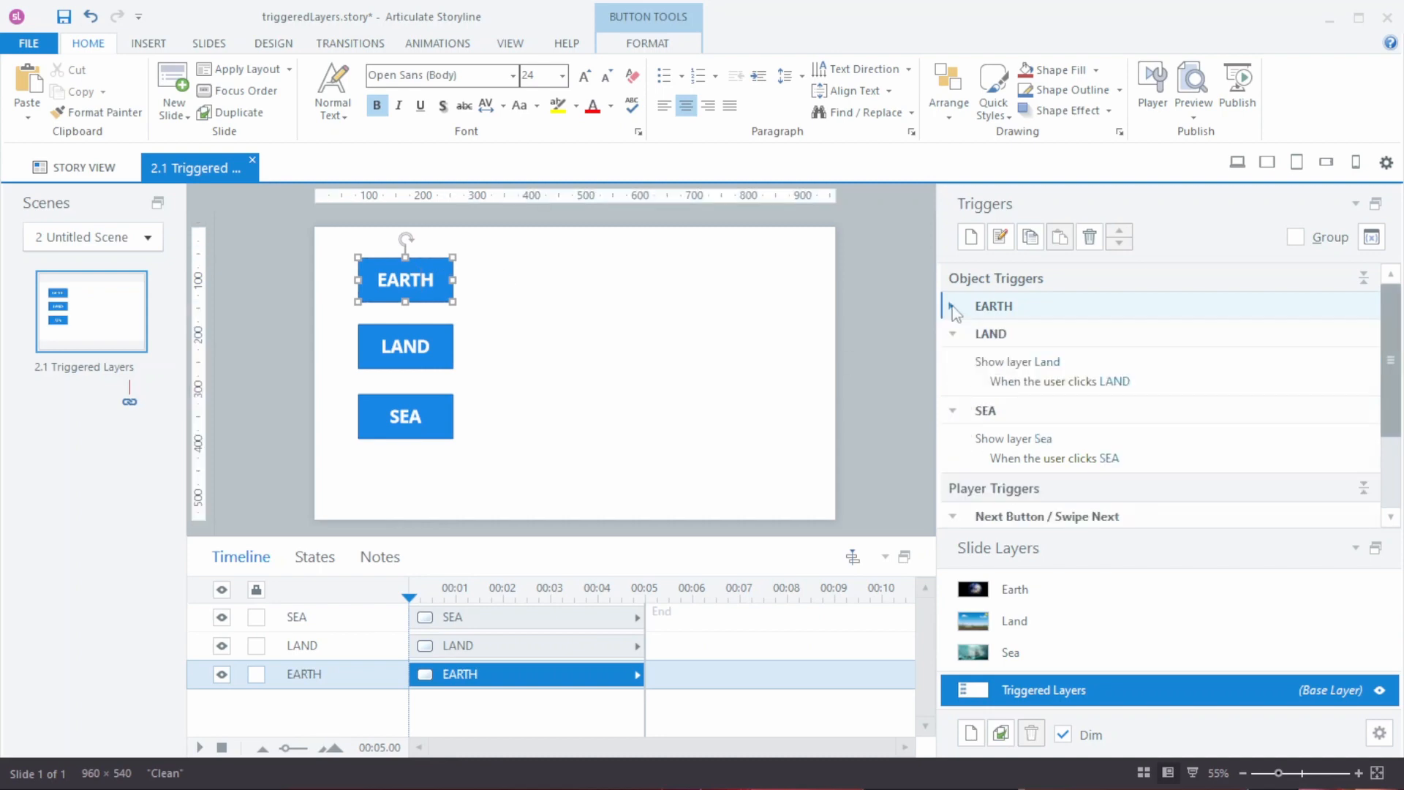
click(953, 307)
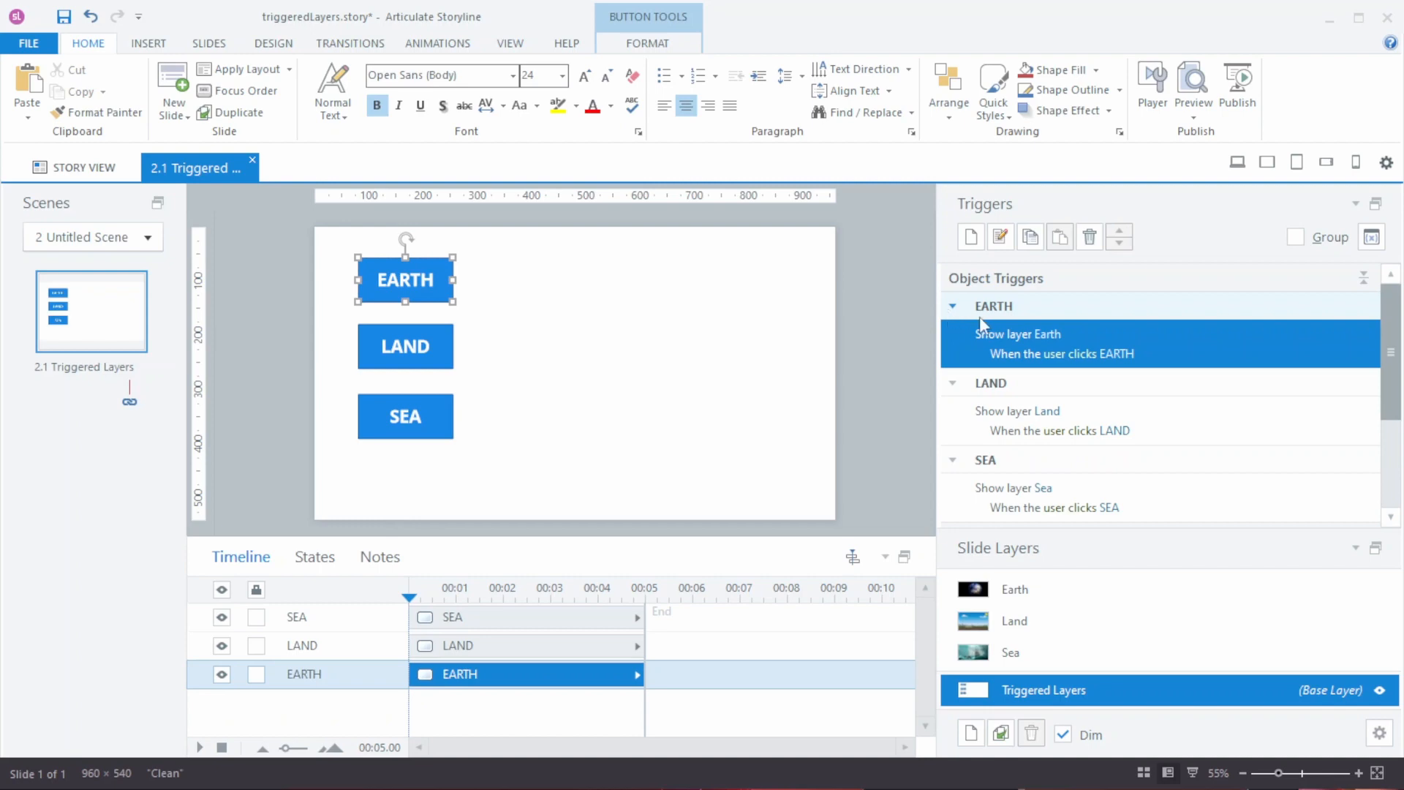
click(700, 419)
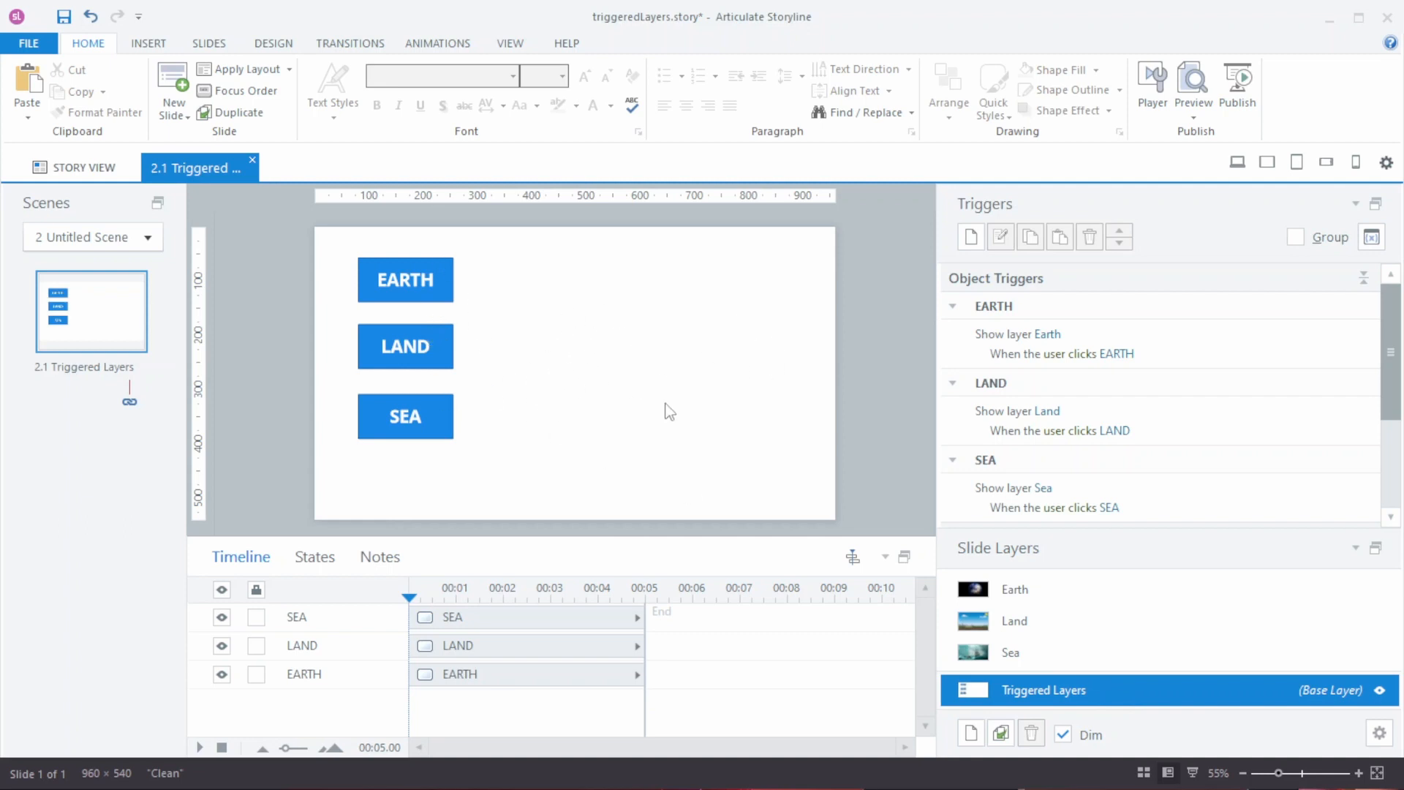
Add a text box reading "Click the buttons to learn more." in the blank area beside the buttons on the base layer
click(156, 45)
click(741, 99)
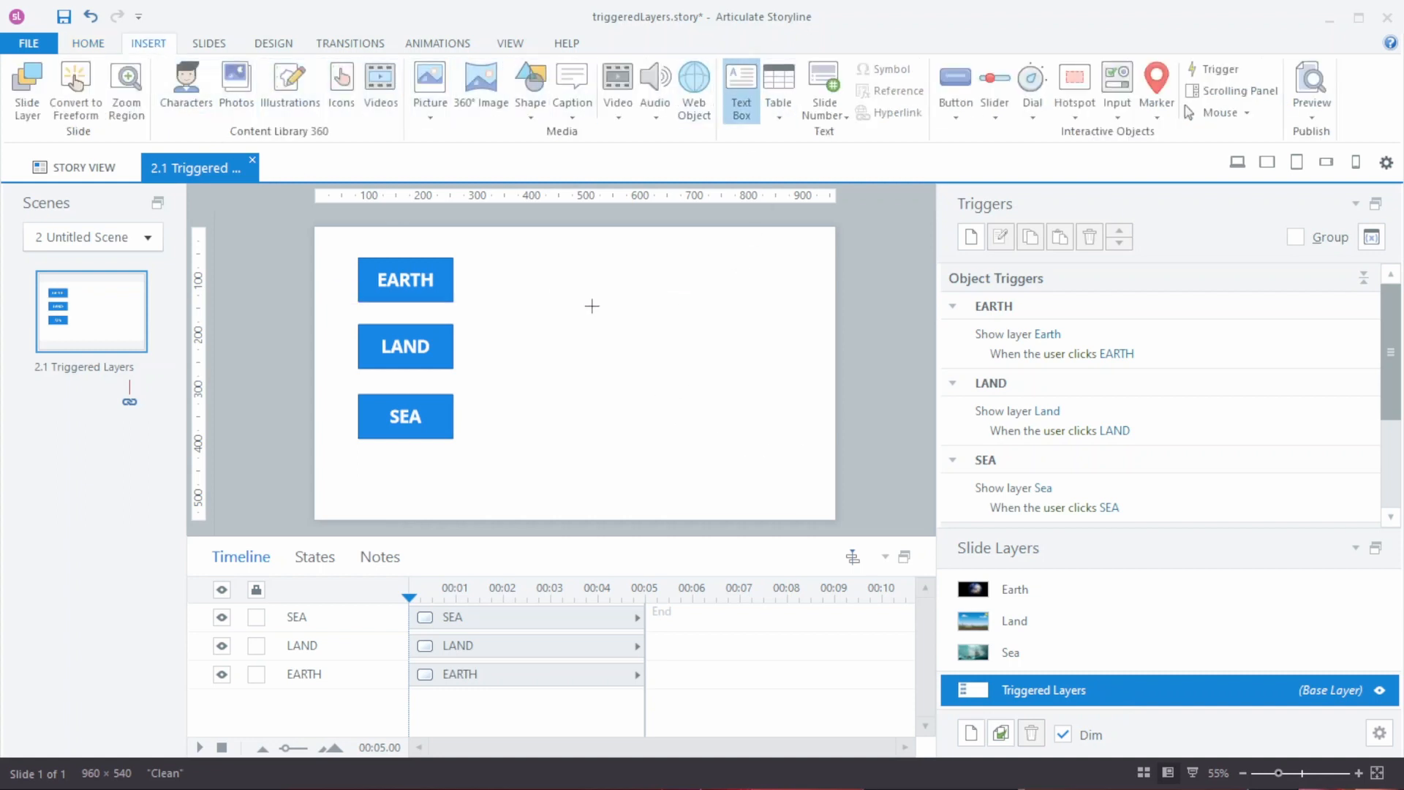
drag(560, 296, 713, 398)
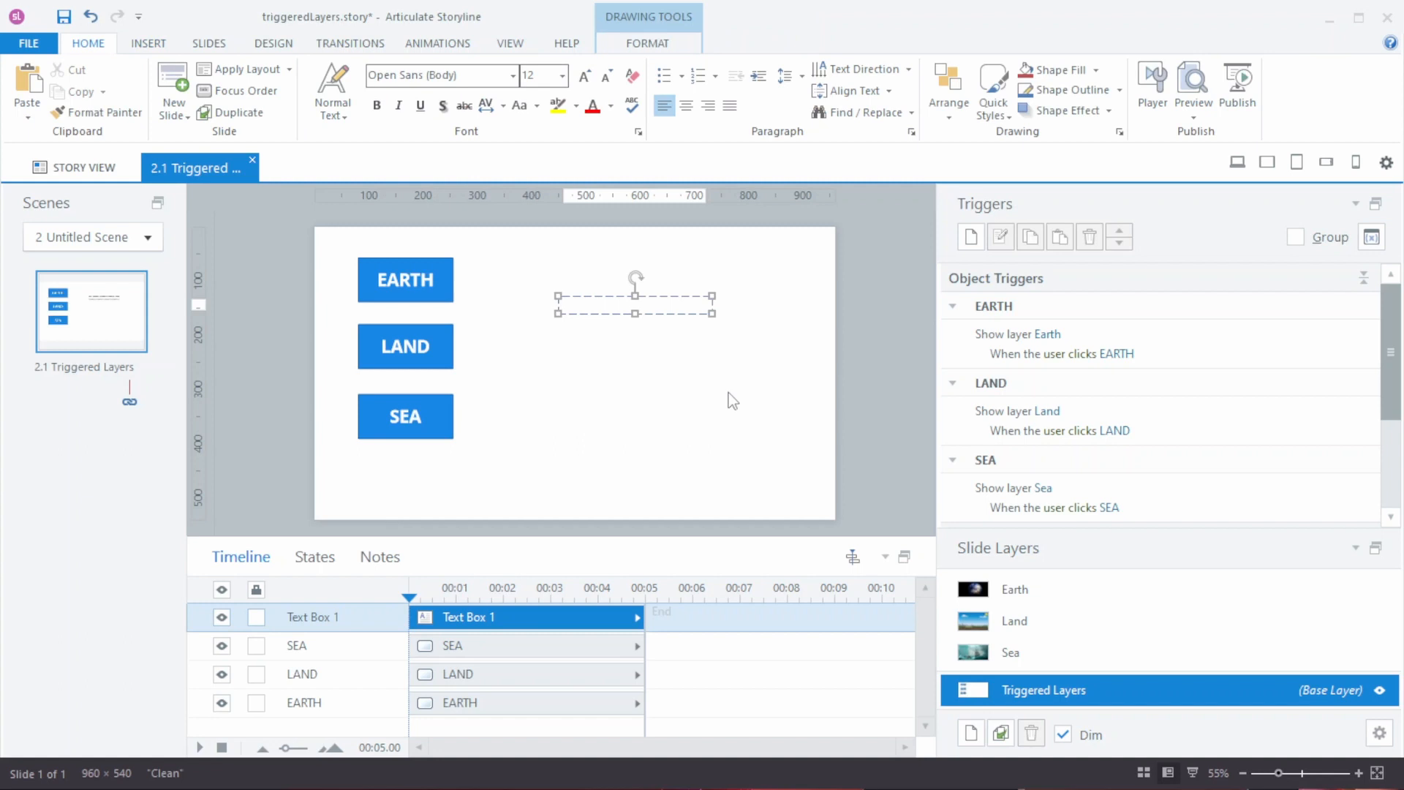
text(cLICK THE)
key(BackSpace)
key(BackSpace)
key(BackSpace)
key(BackSpace)
key(BackSpace)
key(BackSpace)
key(BackSpace)
key(BackSpace)
key(BackSpace)
key(BackSpace)
text(Click the buttons to)
click(731, 442)
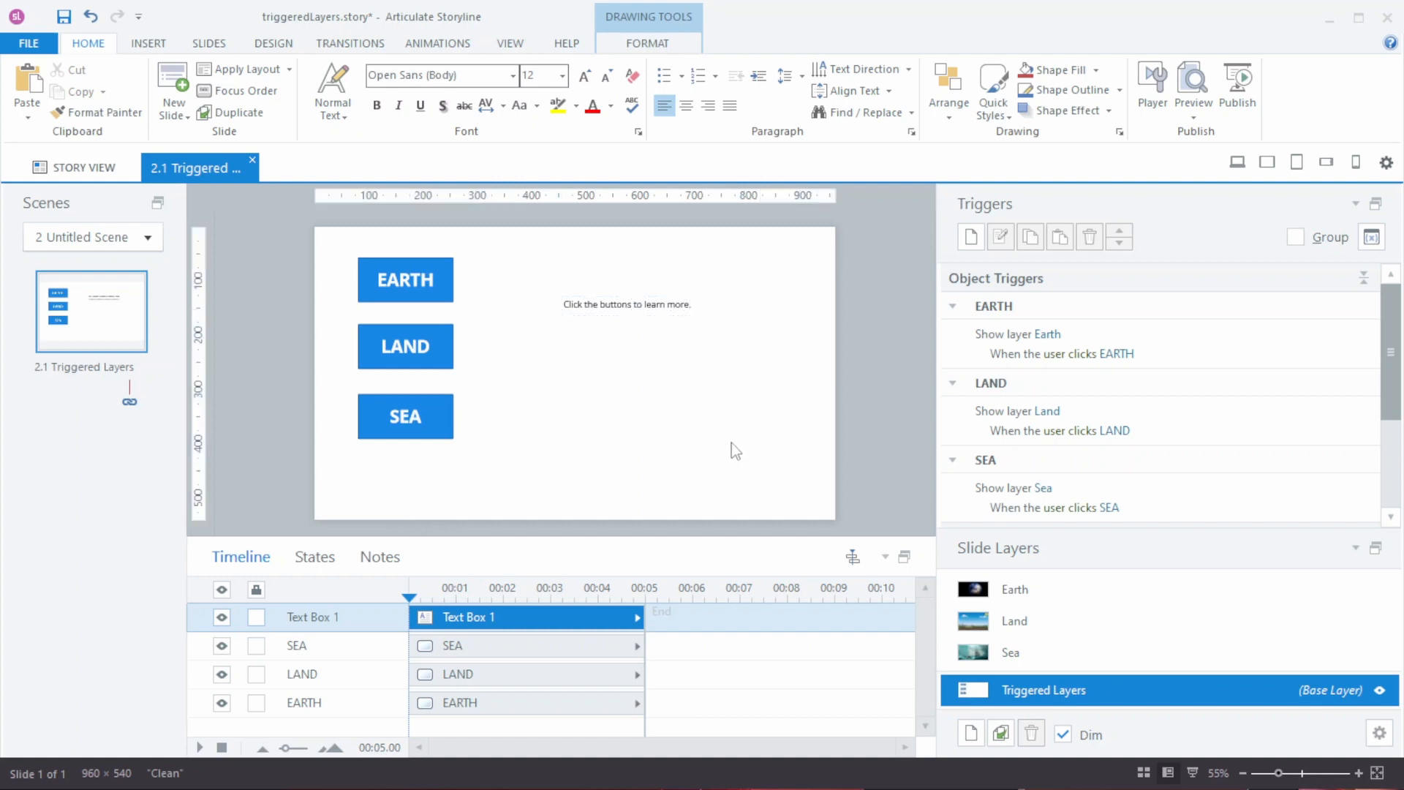
Set the instruction text to font size 24 and make it bold
click(621, 304)
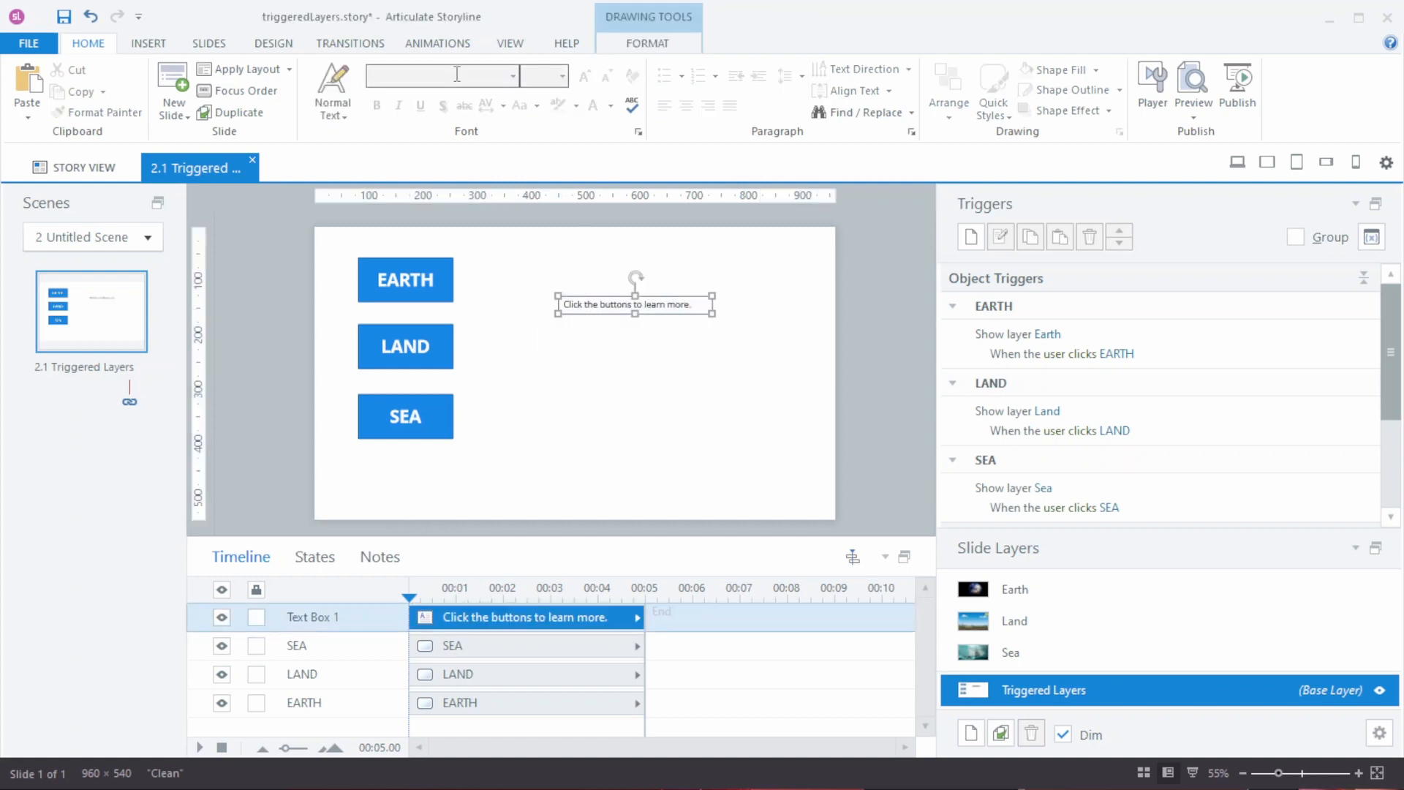
click(562, 75)
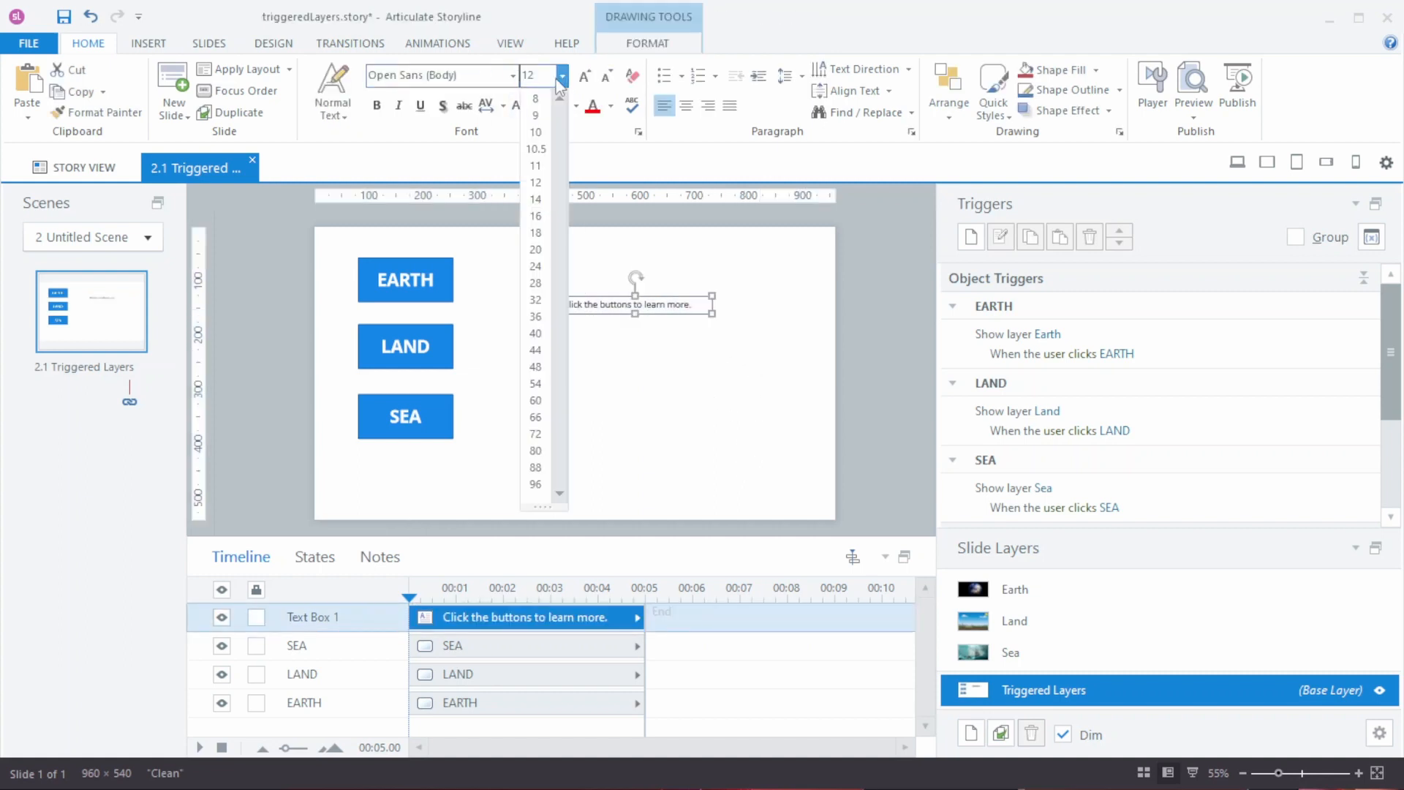
click(543, 268)
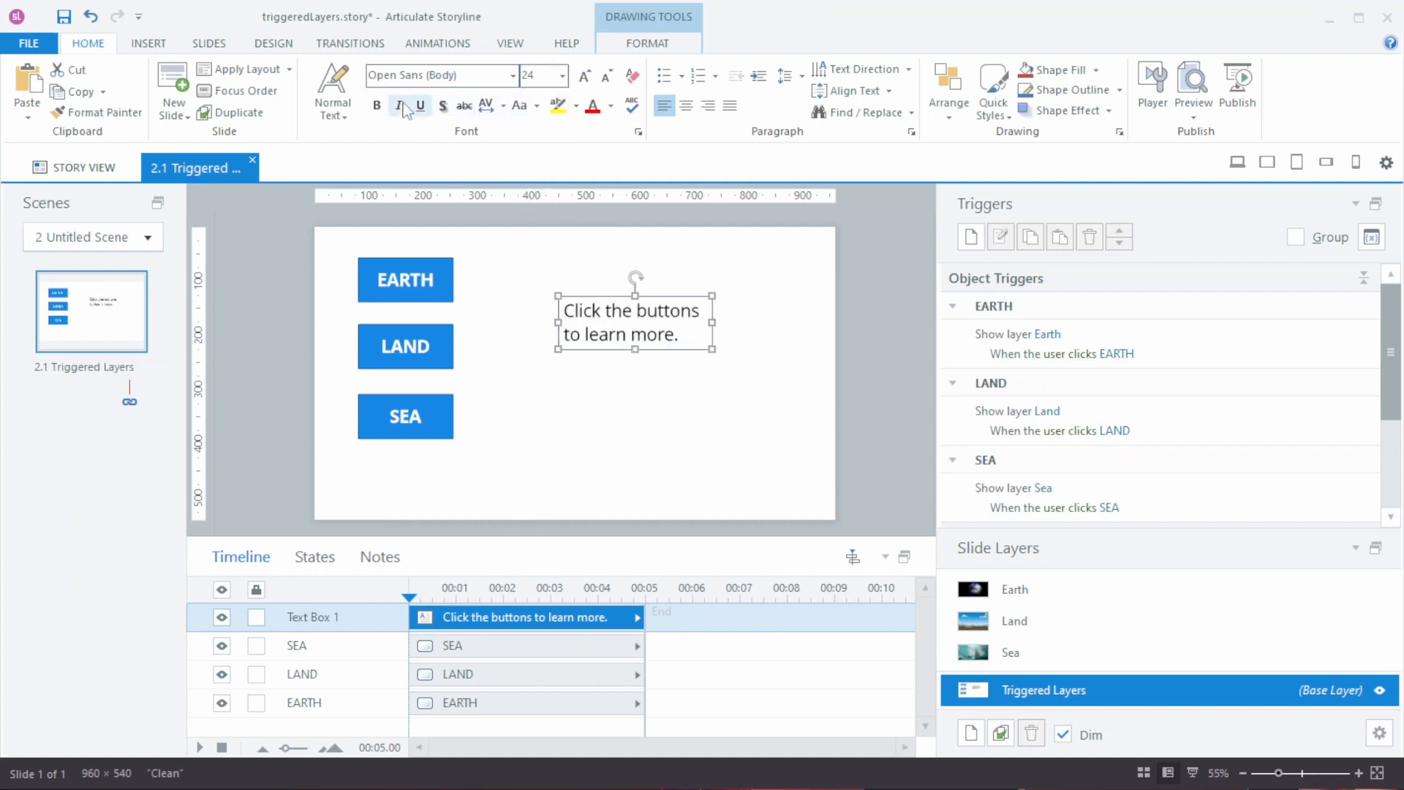
click(377, 104)
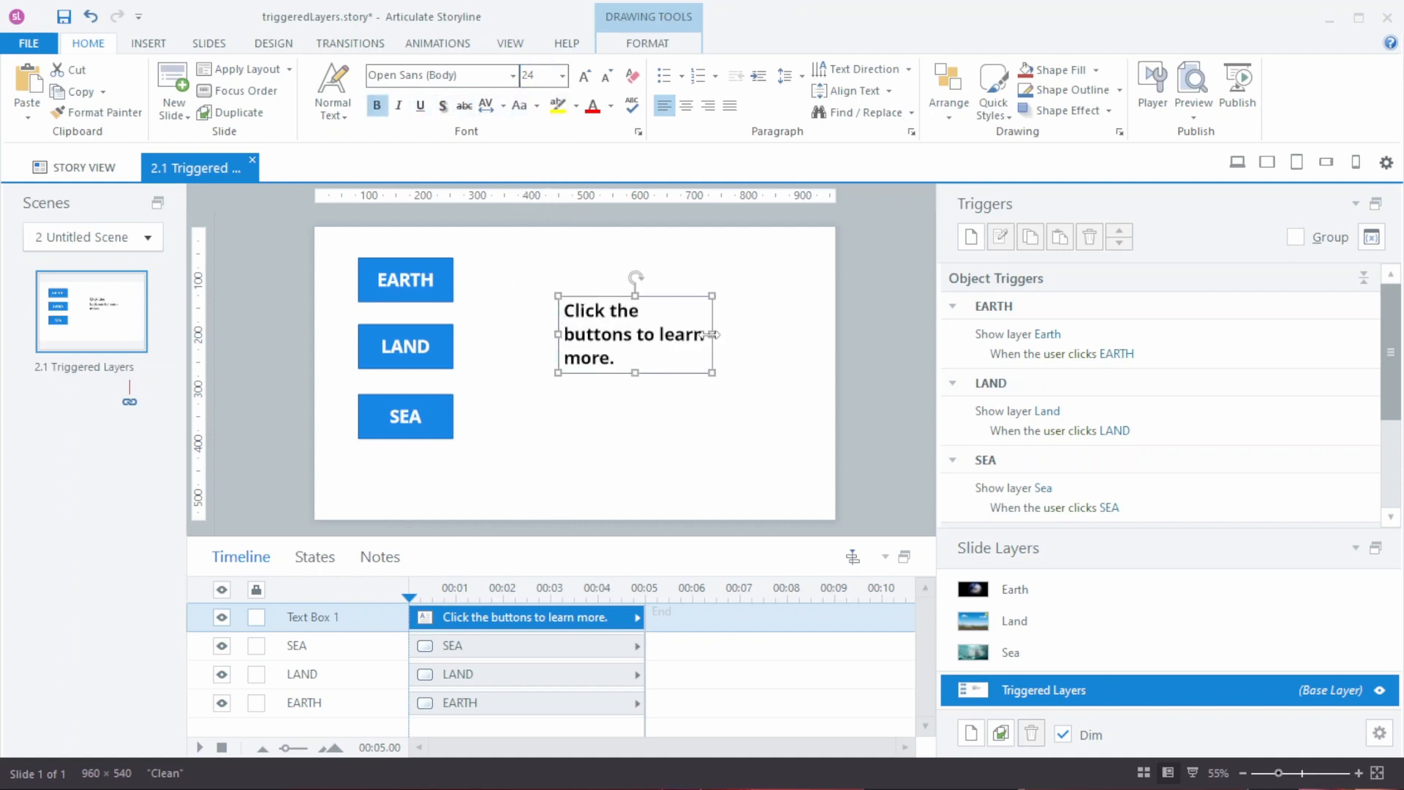
Widen the instruction text box so its text fits on two lines, move it slightly lower beside the LAND button, and save the project
drag(711, 334, 761, 334)
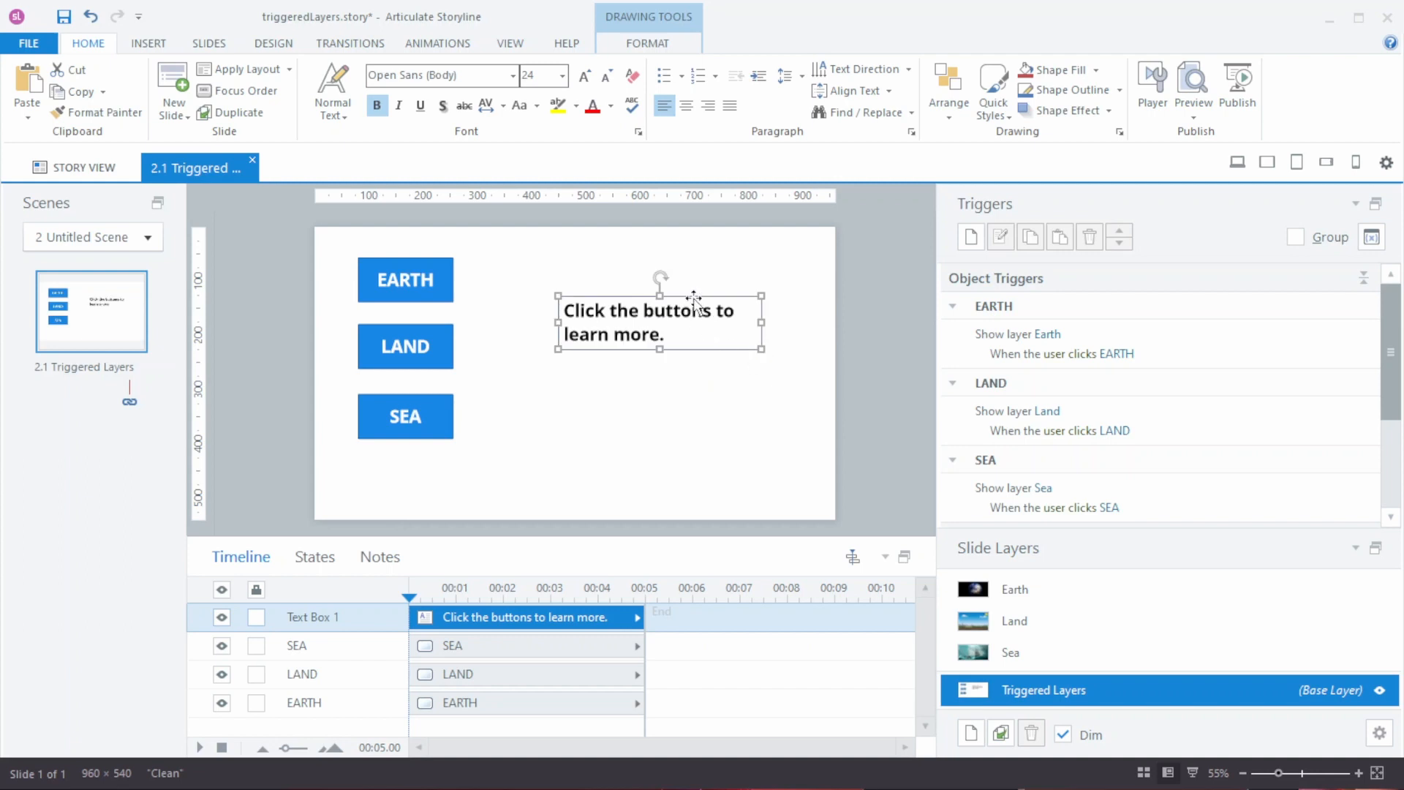
drag(694, 302, 687, 325)
click(689, 454)
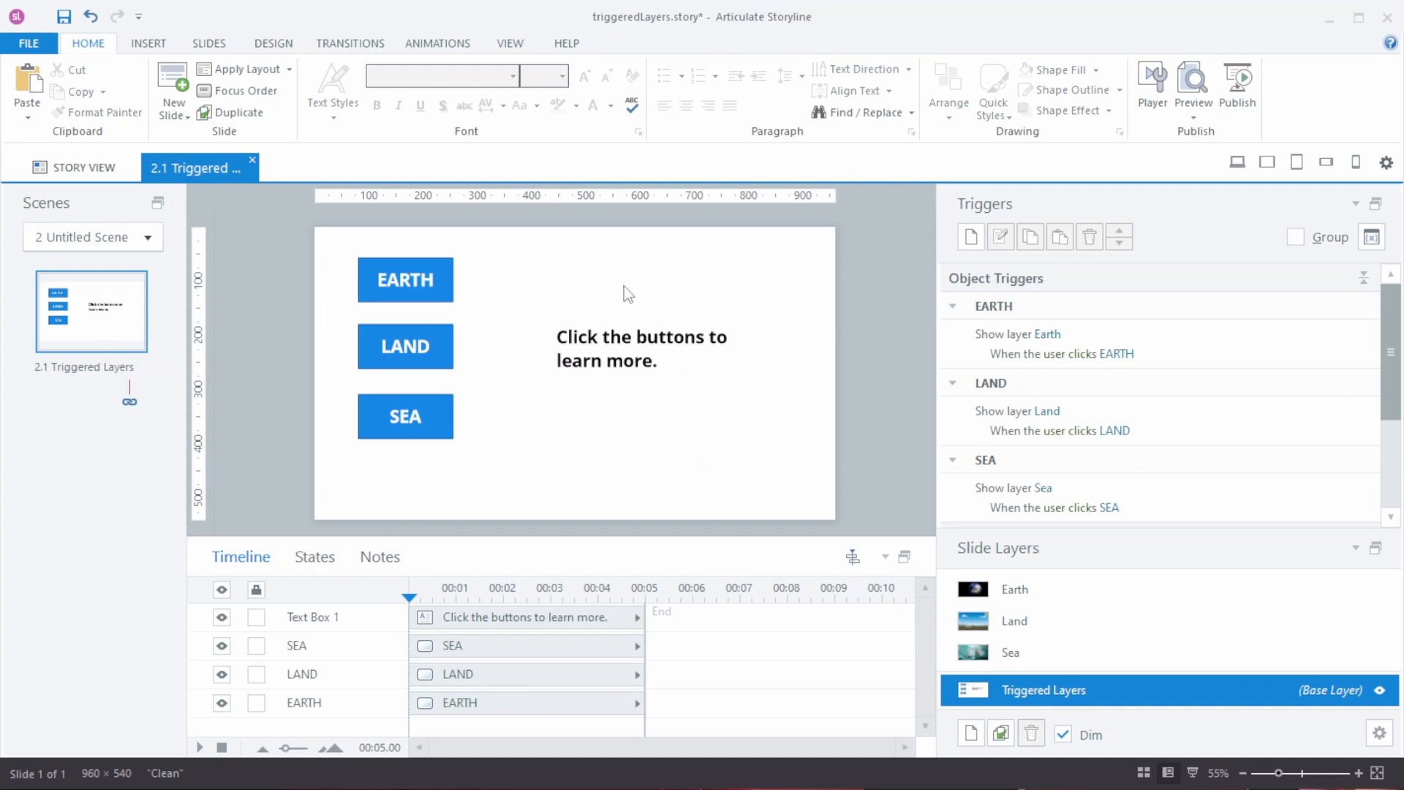
key(ctrl+s)
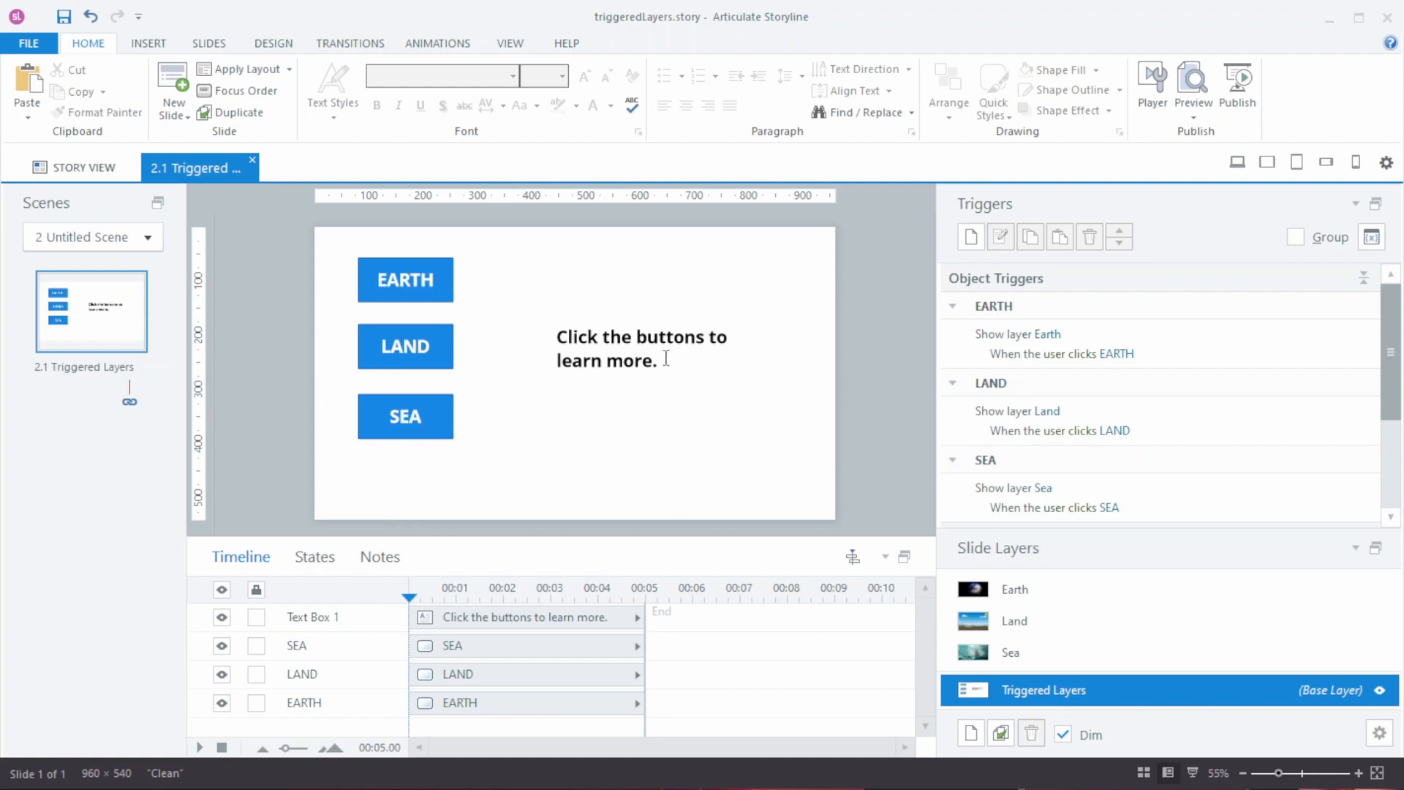
Preview the slide and test that the EARTH, LAND and SEA buttons switch between their layers, closing the preview when done
click(1193, 86)
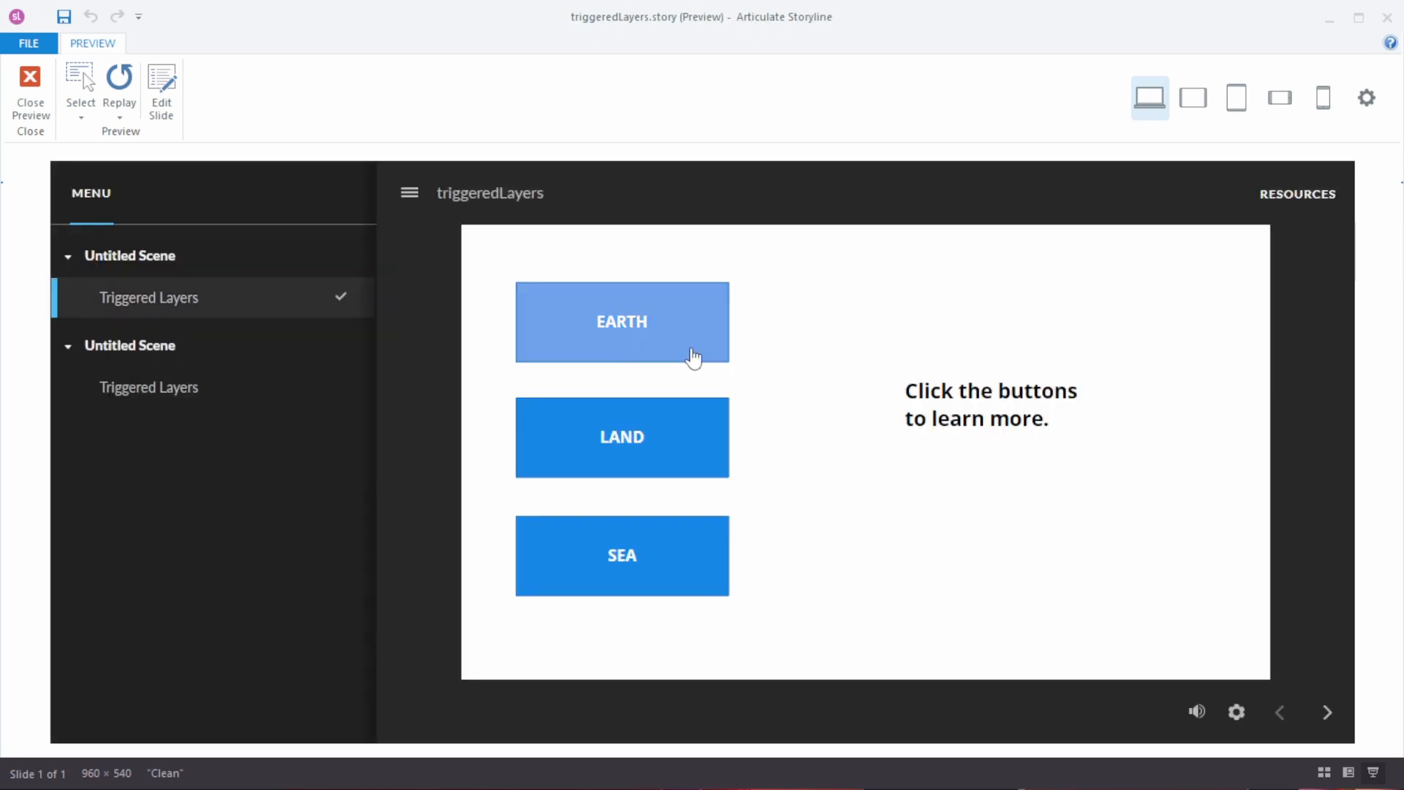
click(672, 341)
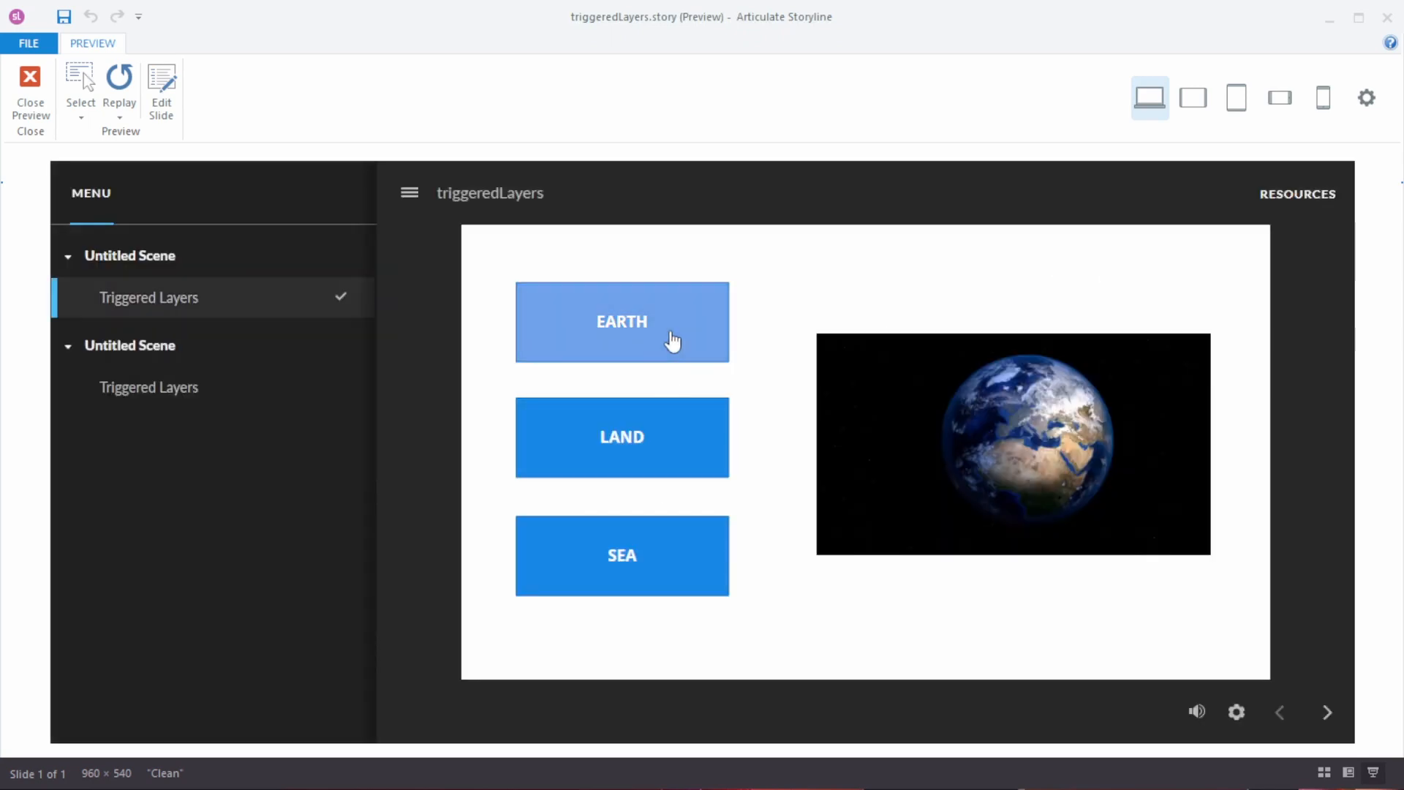
click(658, 432)
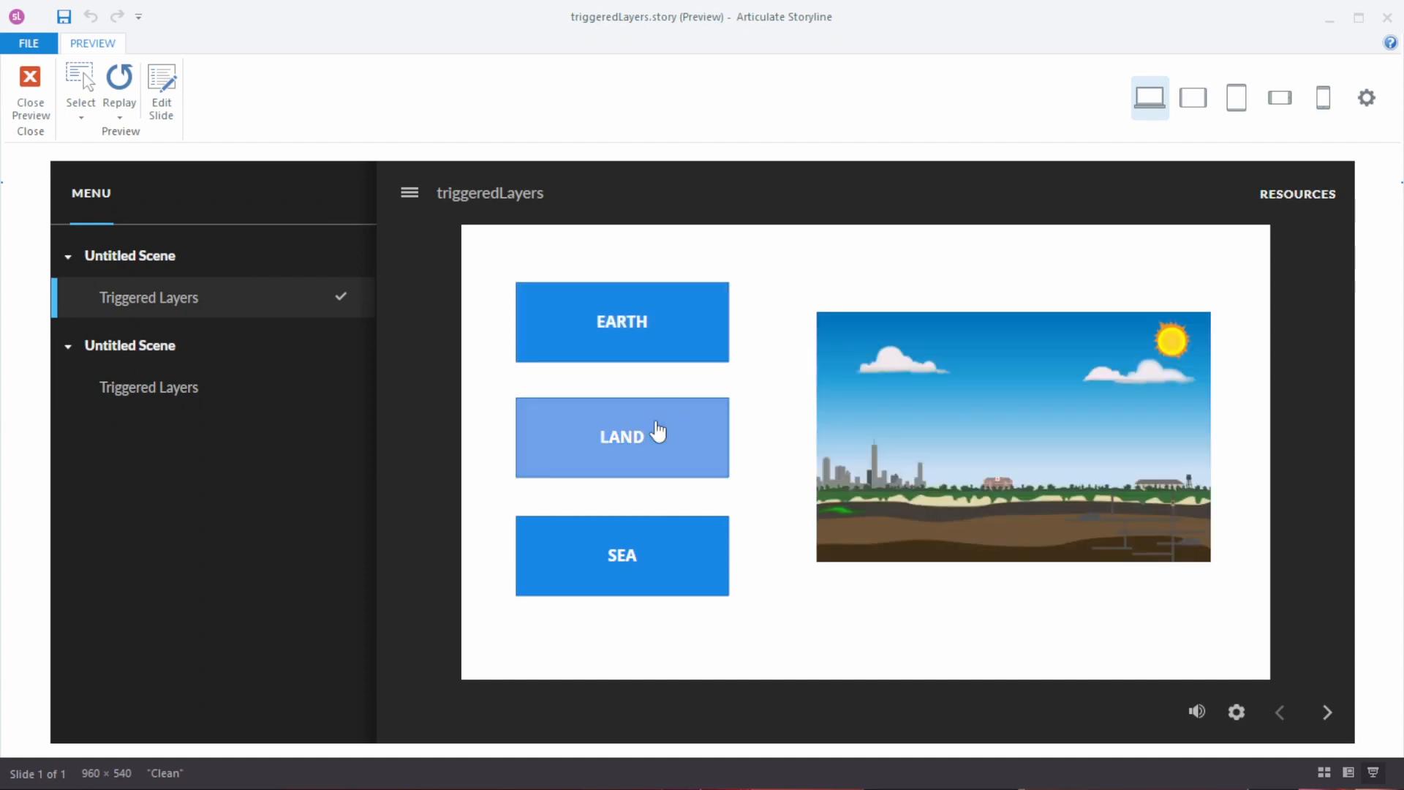
click(636, 563)
click(655, 439)
click(652, 344)
click(651, 439)
click(646, 529)
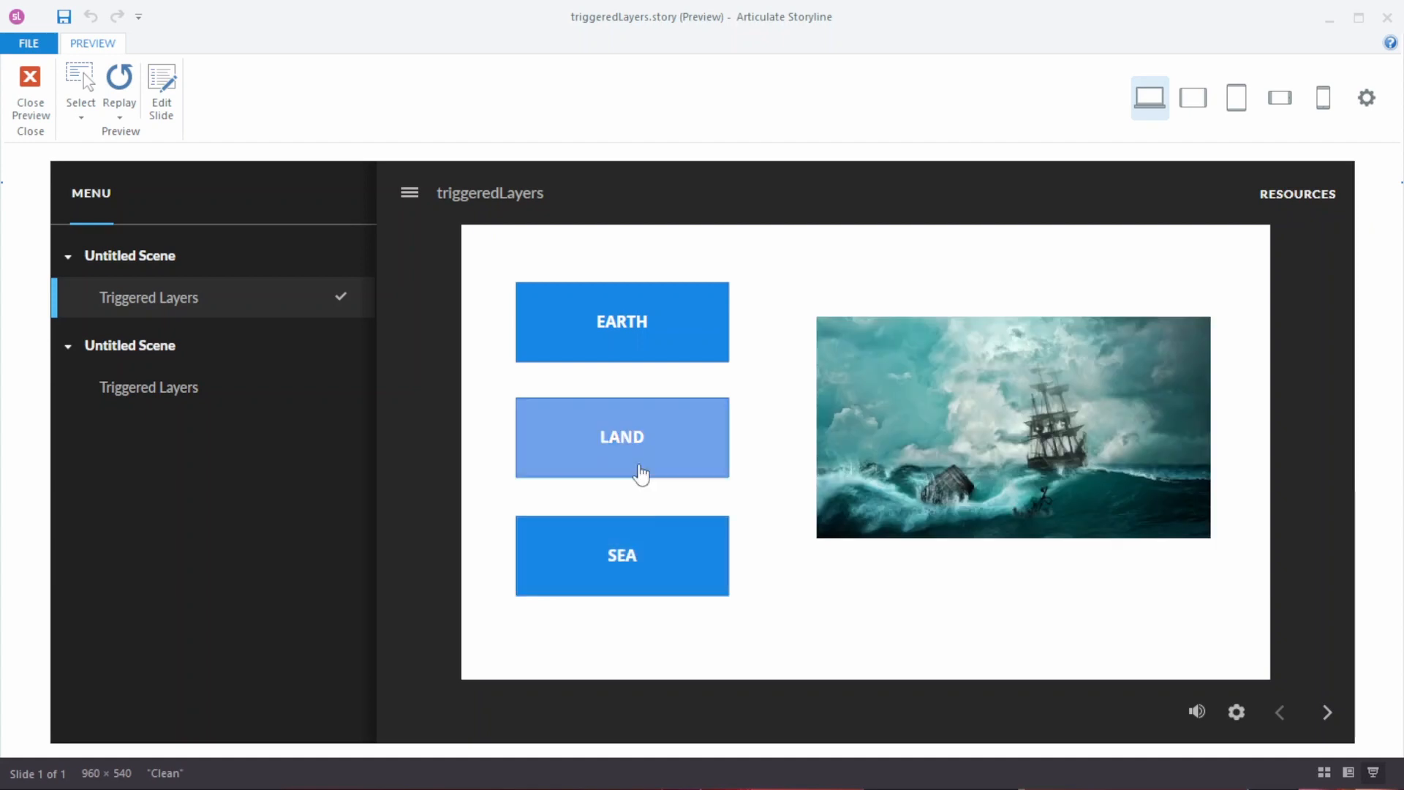
click(639, 471)
click(639, 322)
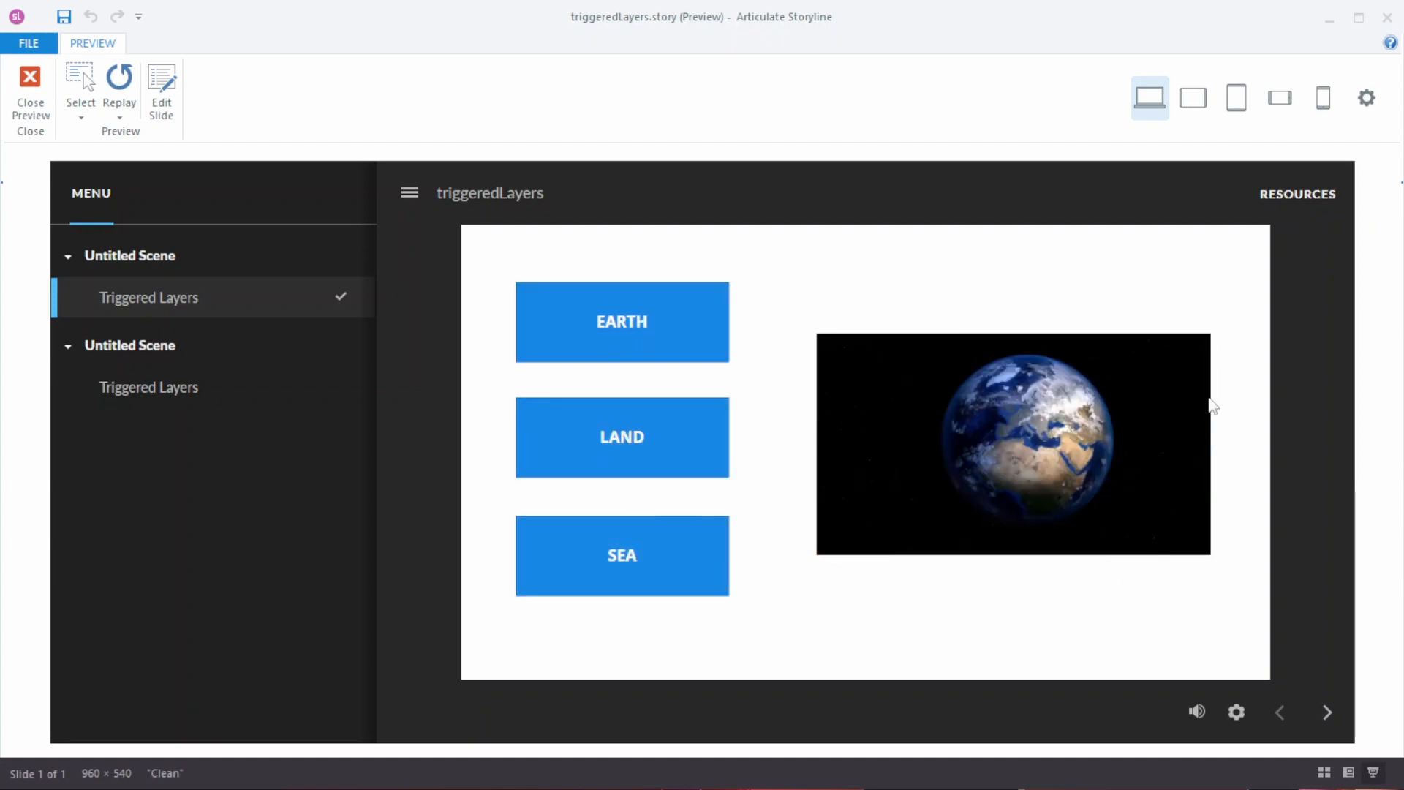
click(30, 95)
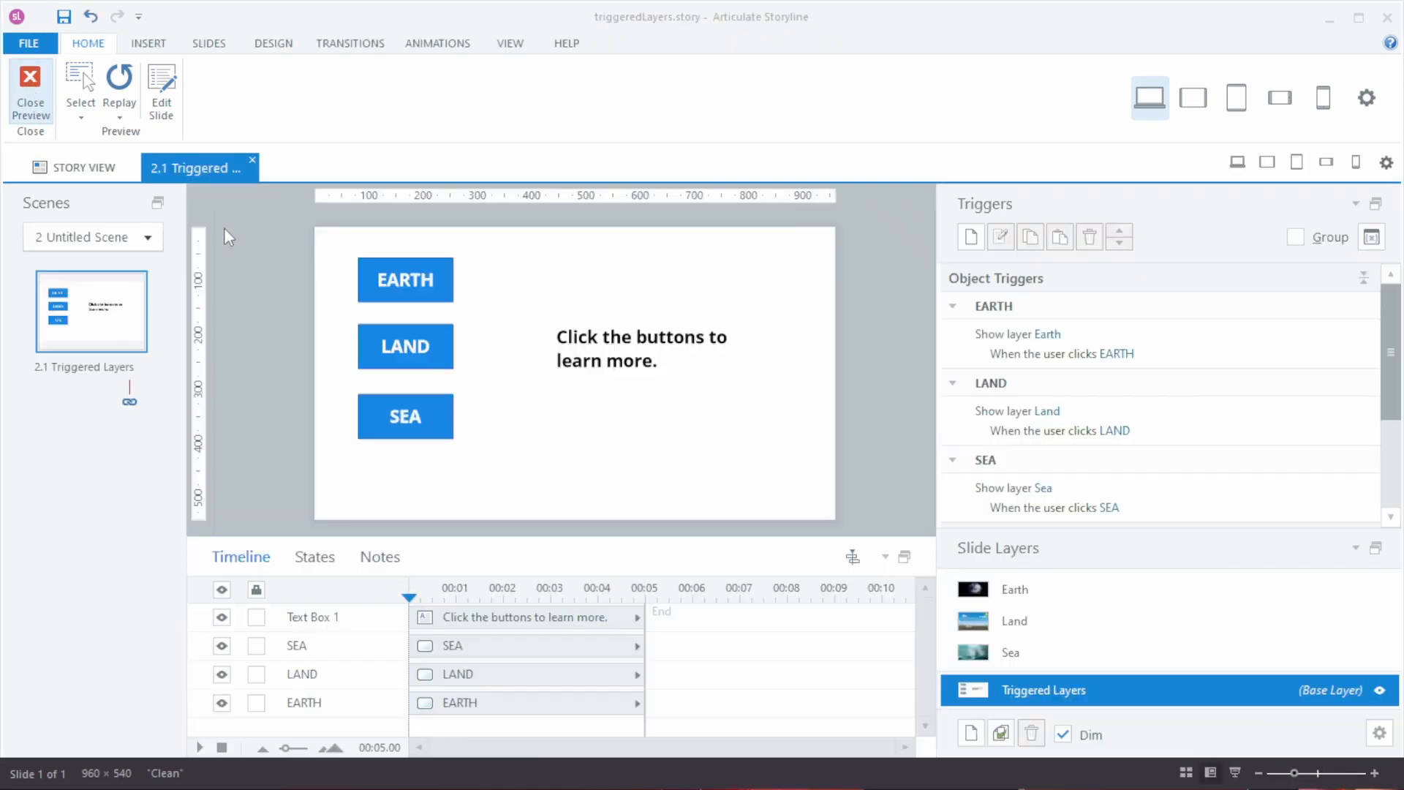
Collapse the EARTH, LAND and SEA triggers to examine the player triggers, and preview the slide's Next and Previous buttons
click(952, 307)
click(951, 334)
click(952, 361)
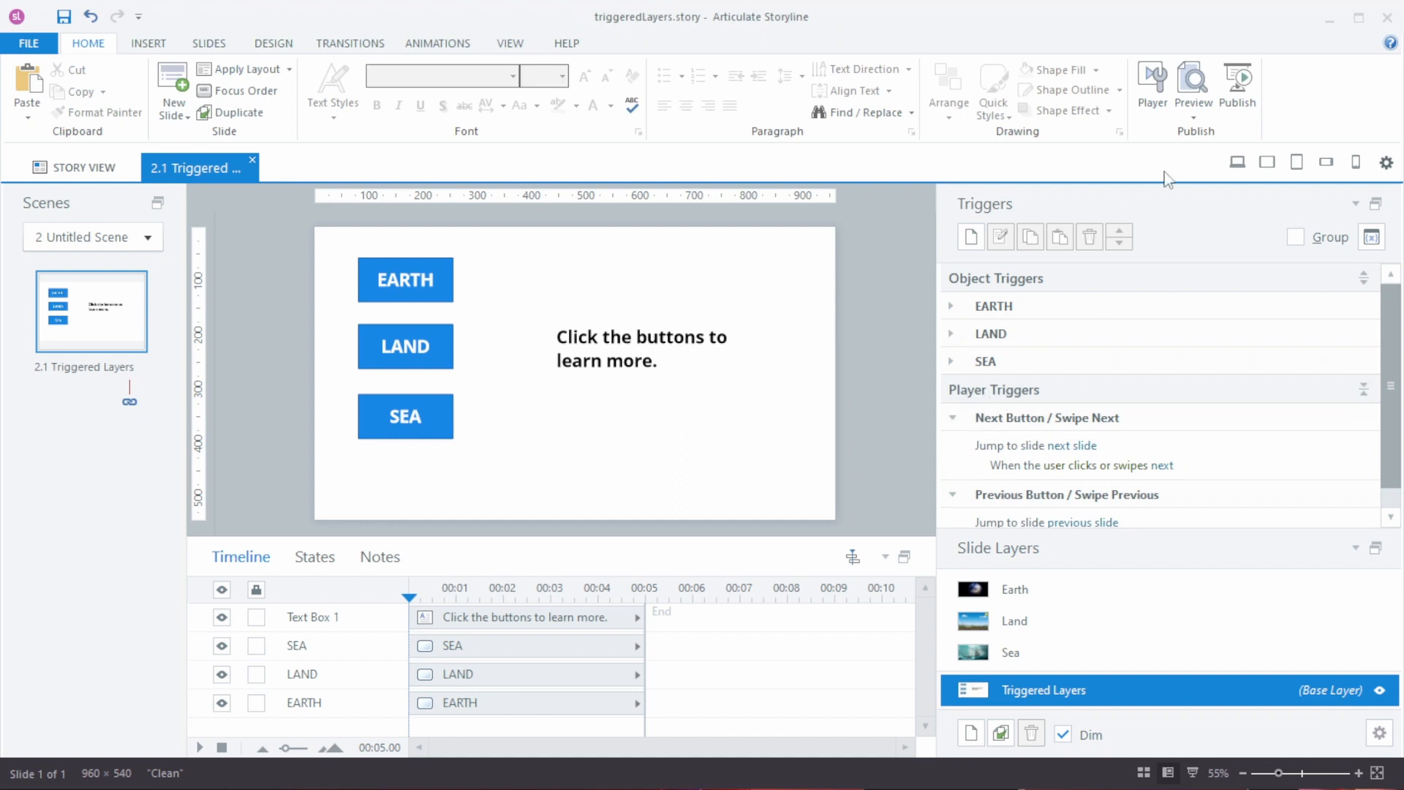
click(1193, 82)
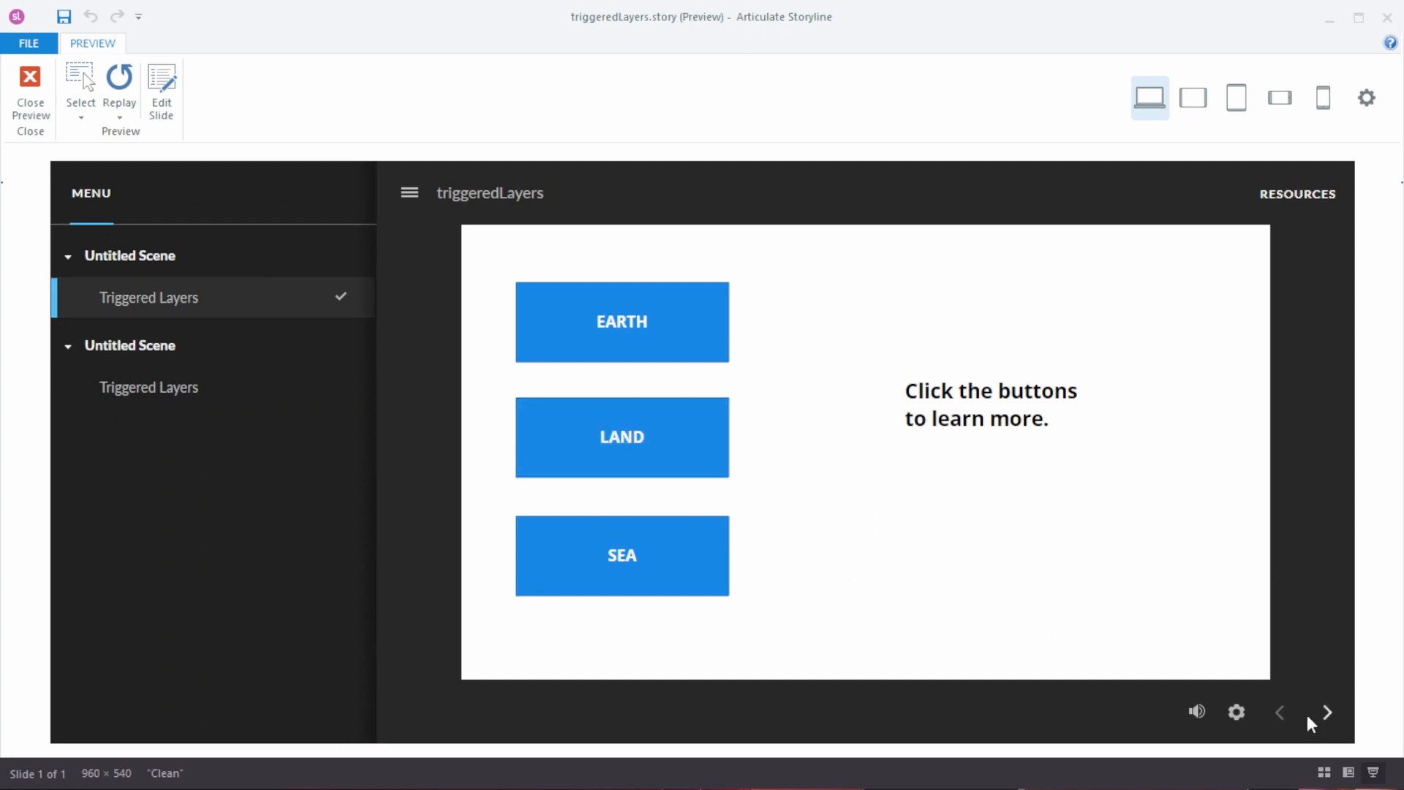
click(35, 87)
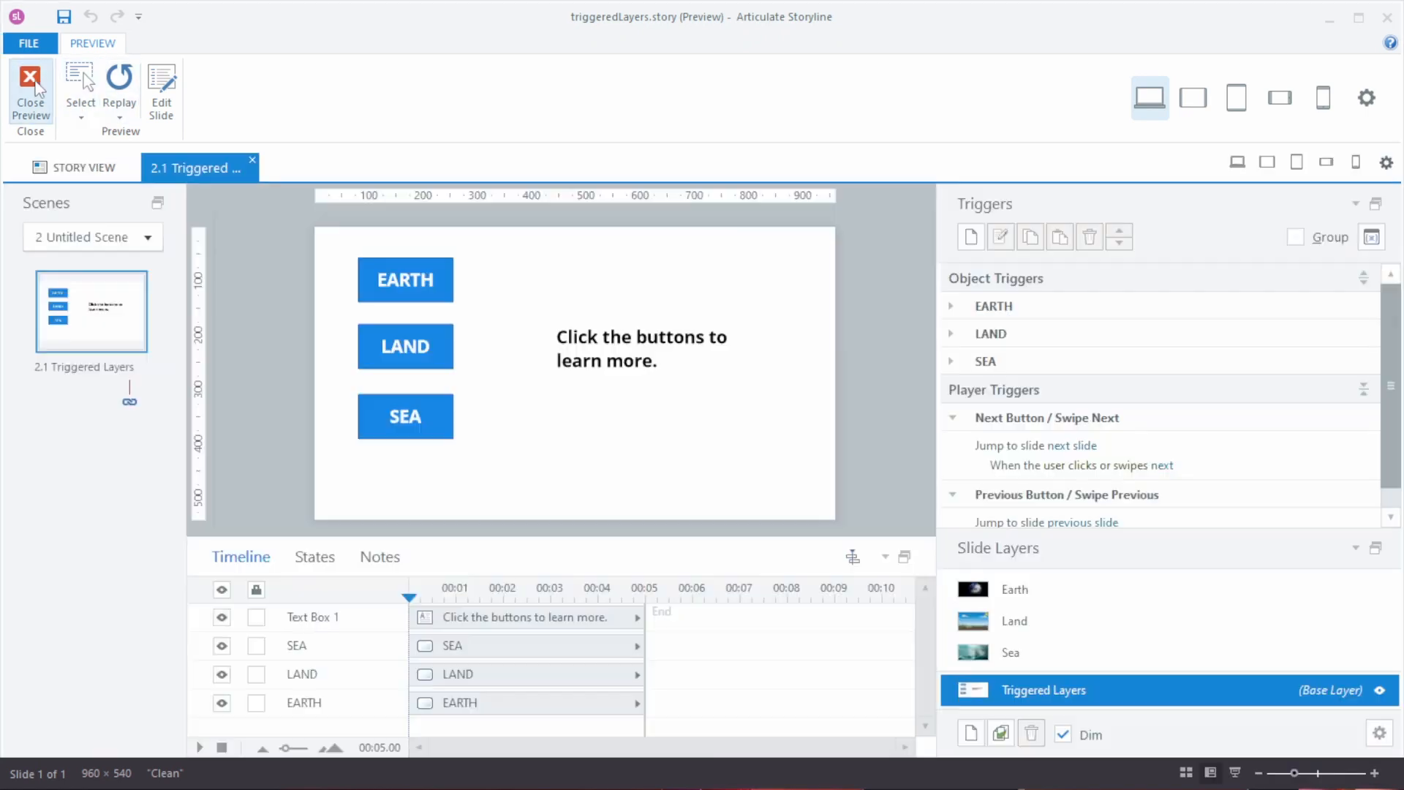